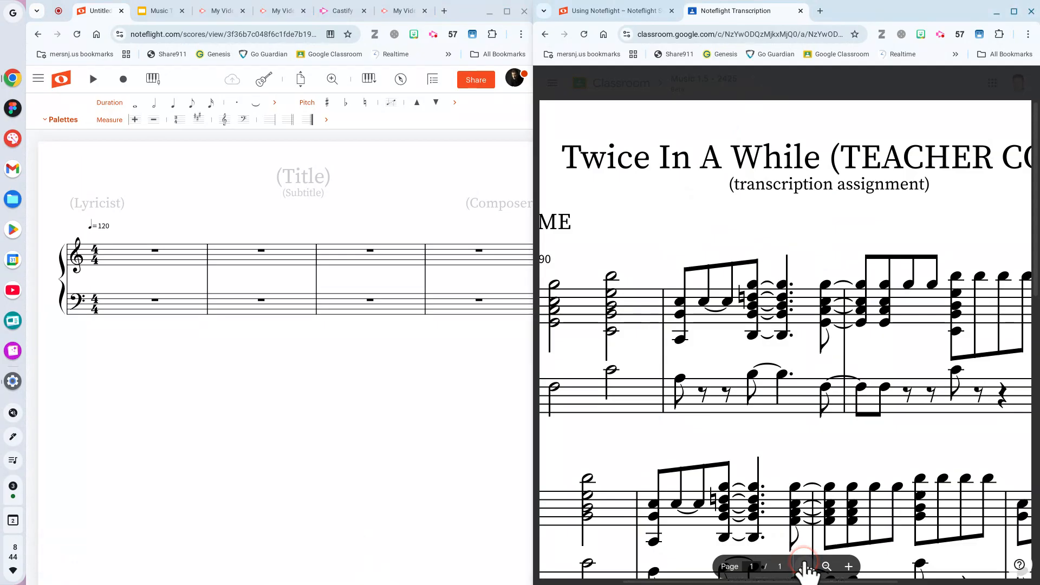
Zoom the reference PDF out and scroll back up to its title.
{"action": "left_click", "coordinate": [805, 567]}
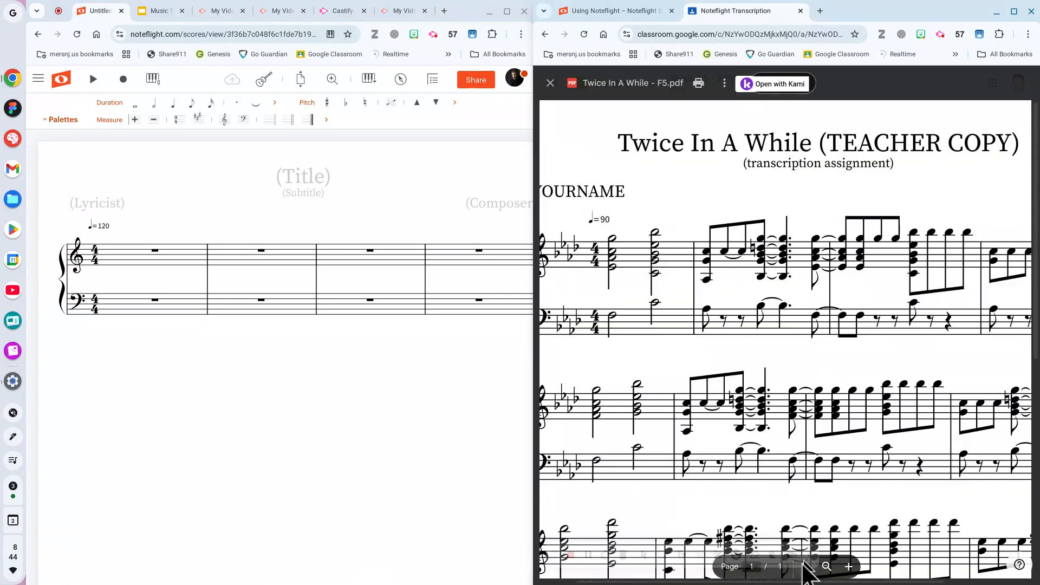
{"action": "left_click", "coordinate": [773, 533]}
{"action": "left_click", "coordinate": [802, 572]}
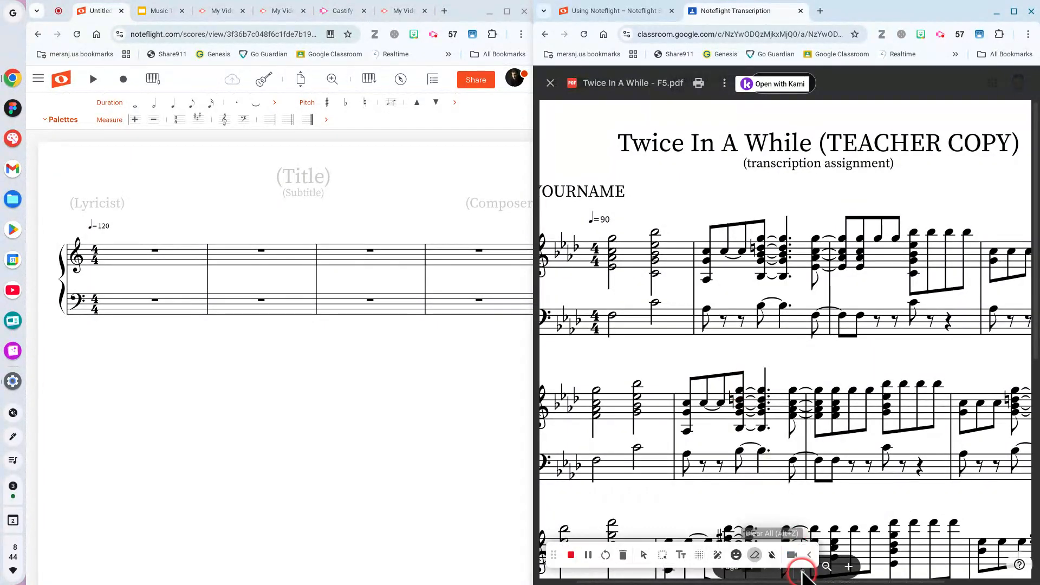
{"action": "left_click", "coordinate": [830, 571]}
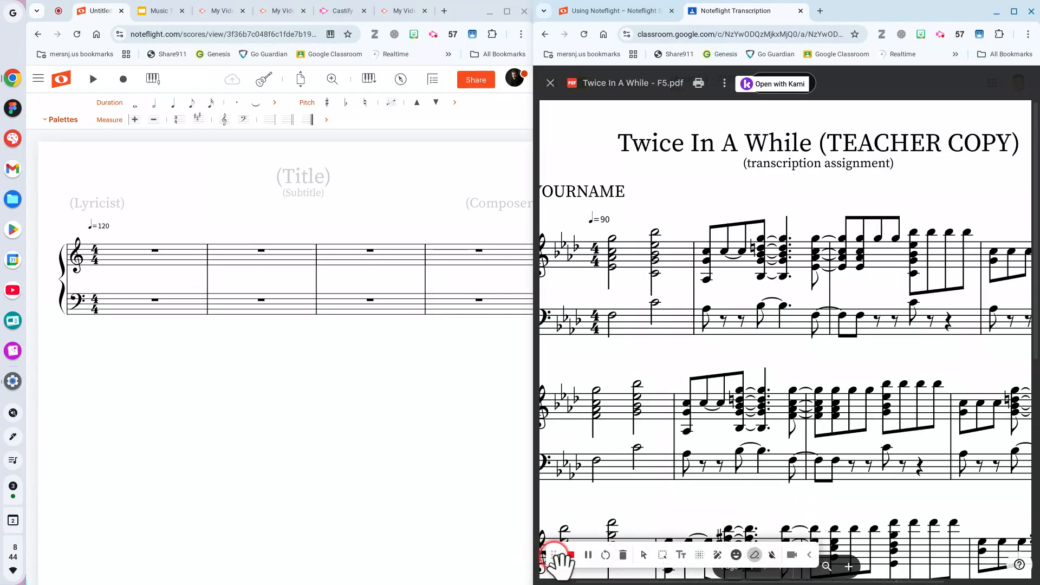
{"action": "left_click_drag", "start_coordinate": [553, 554], "coordinate": [535, 557]}
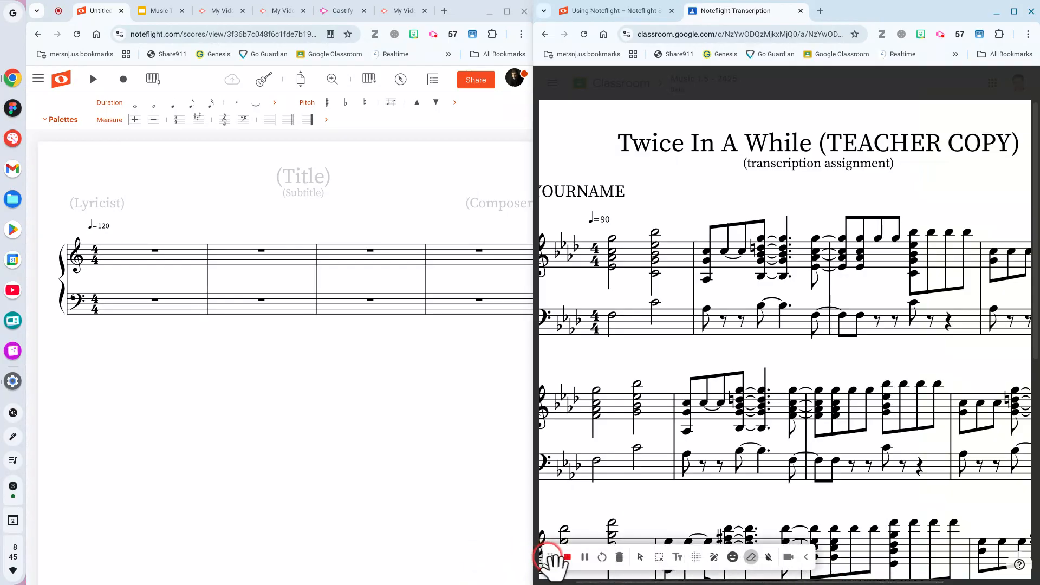
{"action": "left_click_drag", "start_coordinate": [550, 558], "coordinate": [561, 507]}
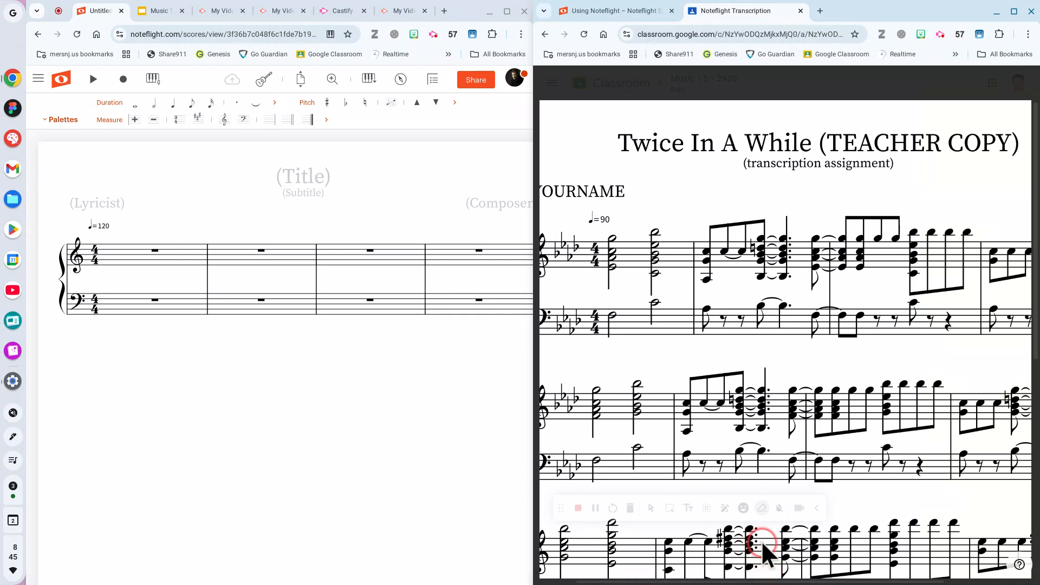
{"action": "scroll", "coordinate": [762, 541], "scroll_direction": "down", "scroll_amount": 3}
{"action": "scroll", "coordinate": [744, 478], "scroll_direction": "up", "scroll_amount": 3}
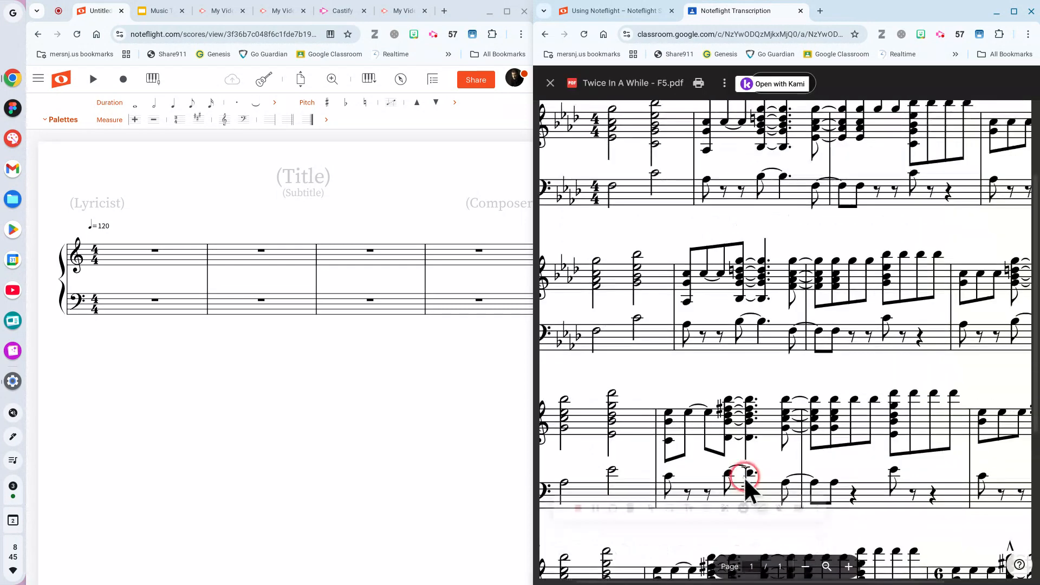
{"action": "scroll", "coordinate": [745, 496], "scroll_direction": "up", "scroll_amount": 1}
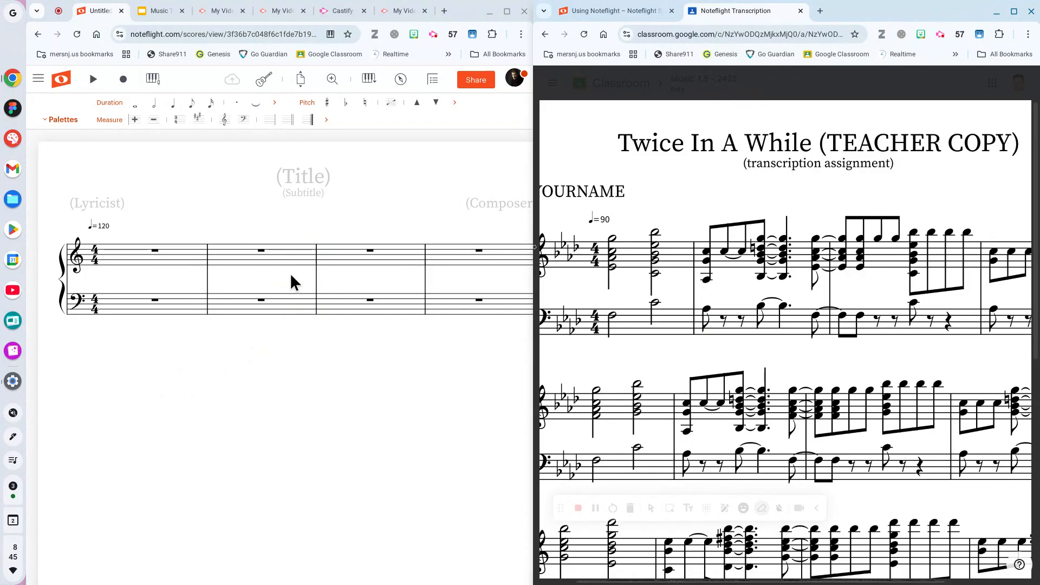
Replace the (Title) placeholder with 'Twice In A While'.
{"action": "left_click", "coordinate": [625, 176]}
{"action": "left_click", "coordinate": [590, 205]}
{"action": "left_click", "coordinate": [308, 173]}
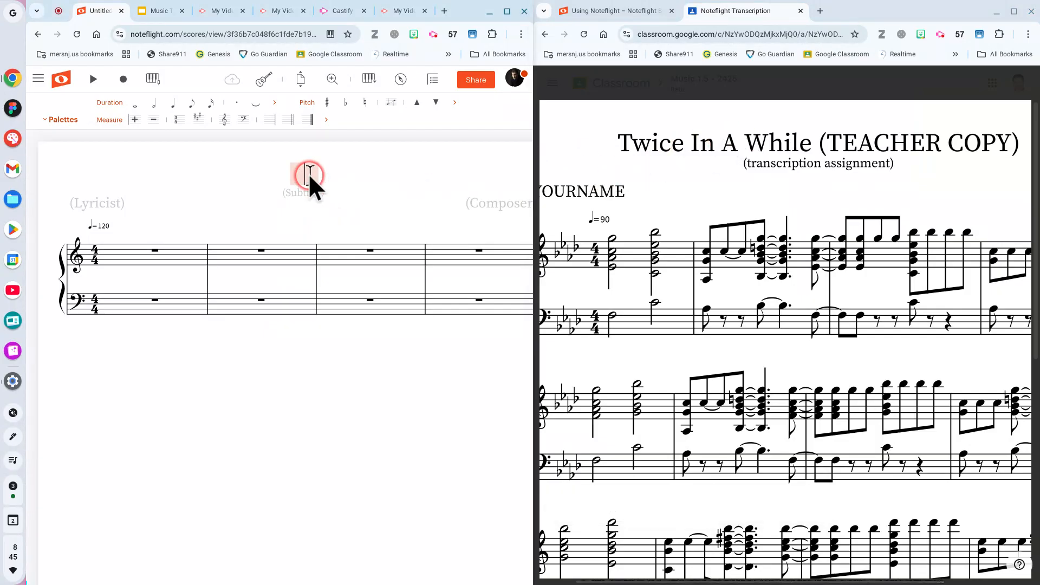
{"action": "type", "text": "T"}
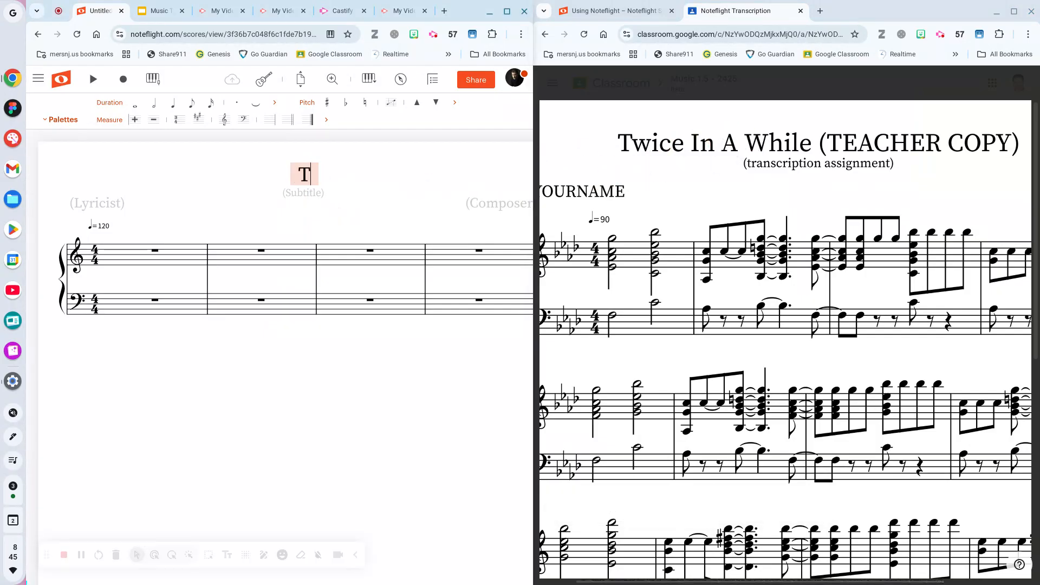
{"action": "type", "text": "wice In "}
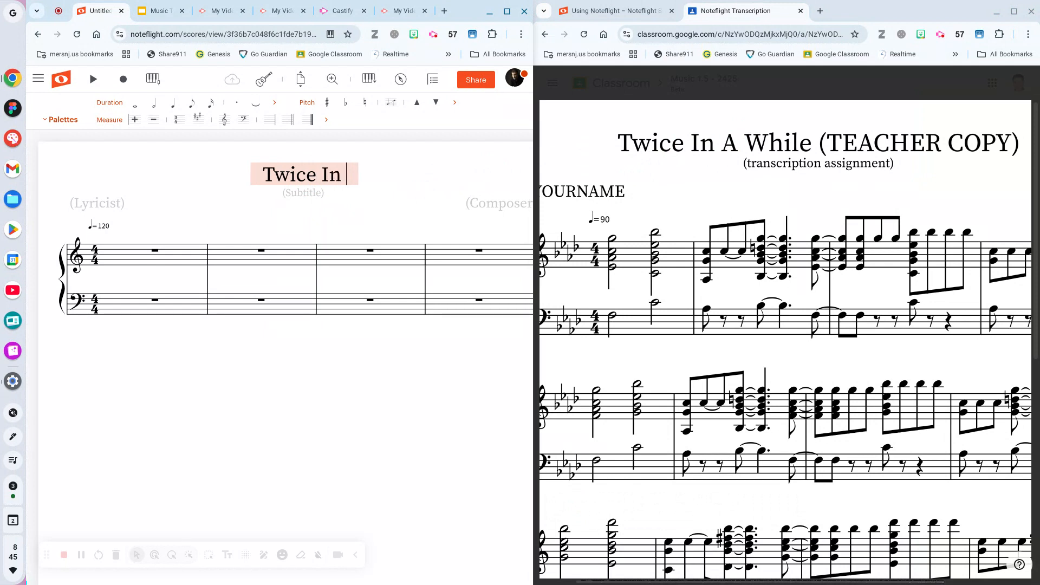
{"action": "type", "text": "A While"}
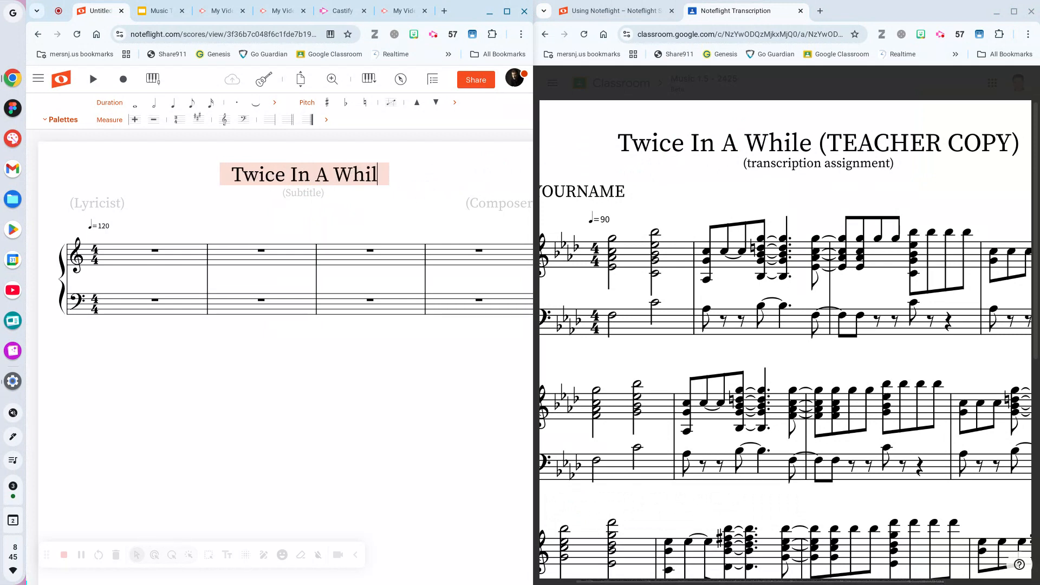
{"action": "left_click", "coordinate": [371, 202]}
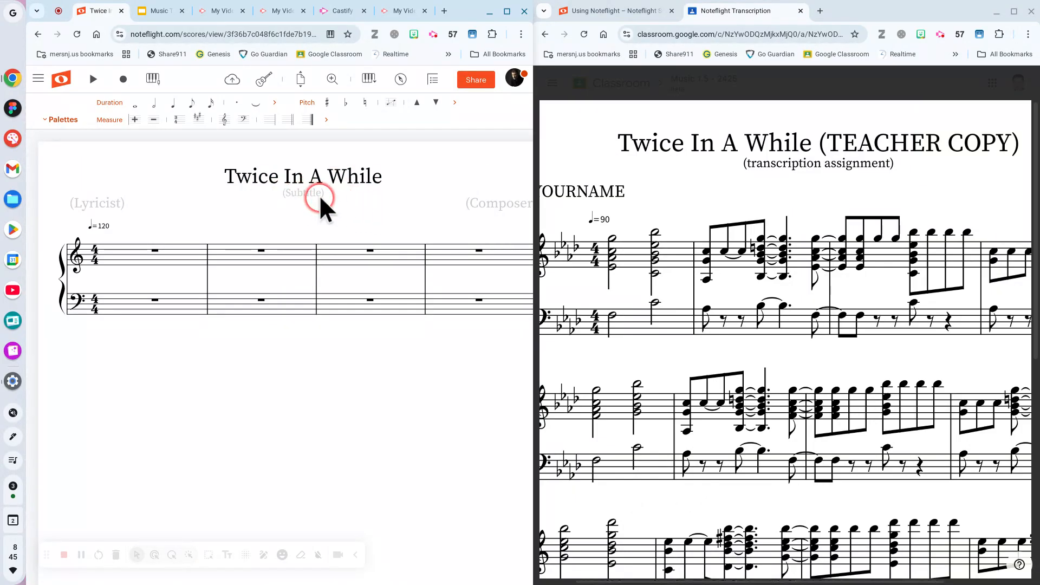
{"action": "left_click", "coordinate": [497, 199]}
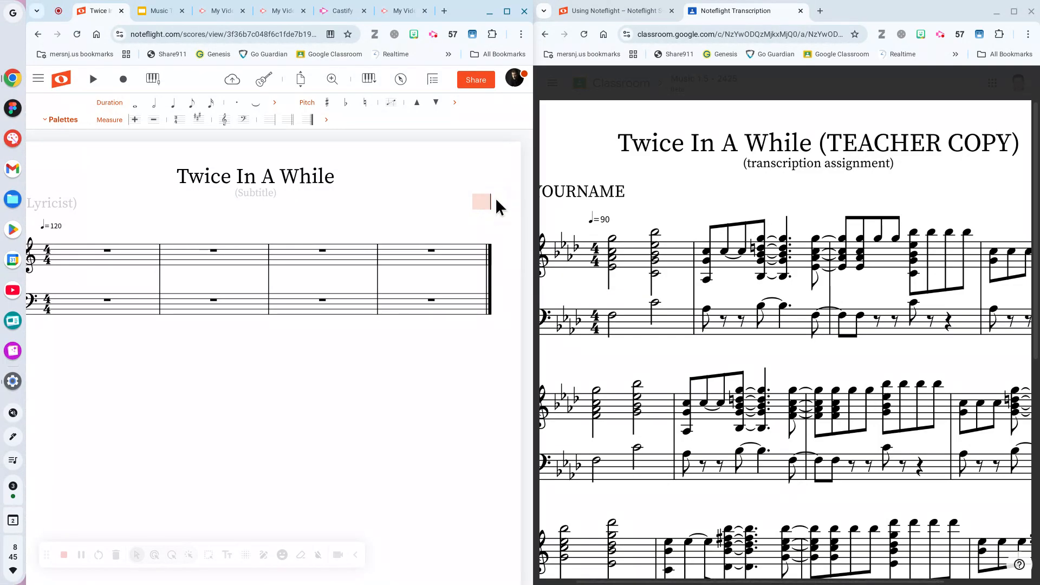
Fill the composer credit with the composer's name and the lyricist credit with the teacher's name.
{"action": "type", "text": "Oz Noy"}
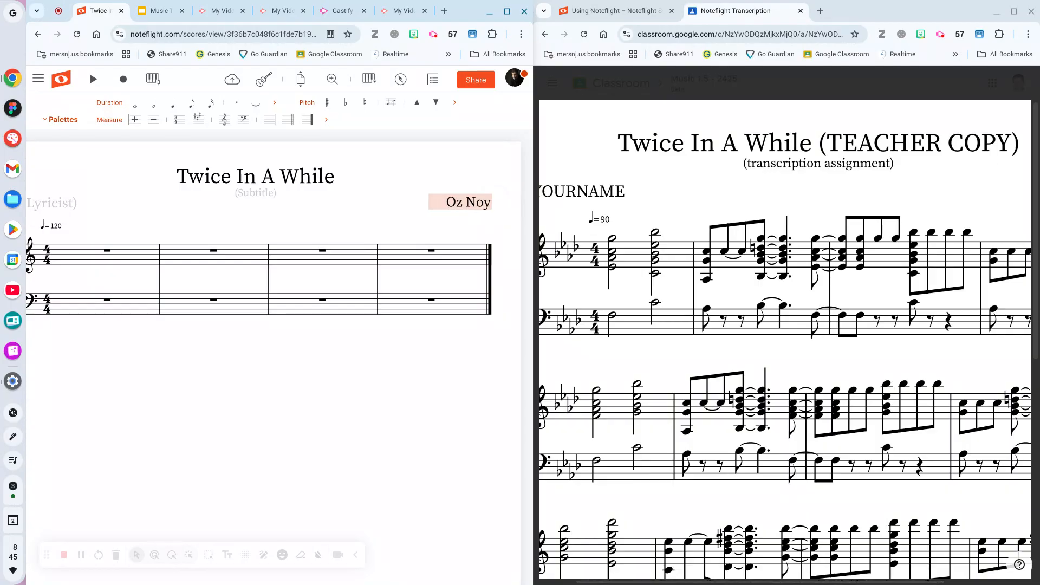
{"action": "left_click", "coordinate": [284, 208]}
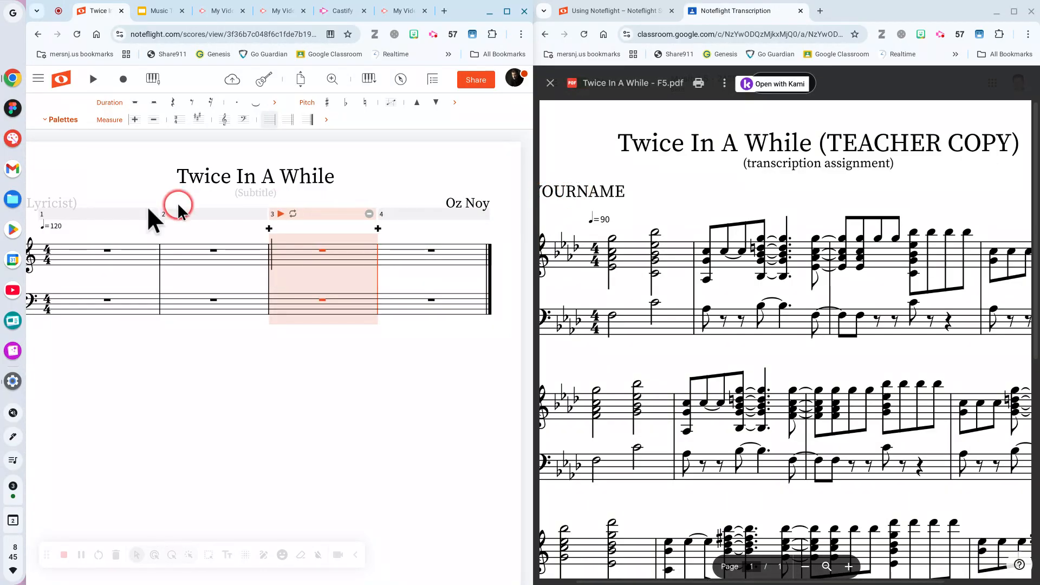
{"action": "left_click", "coordinate": [36, 205]}
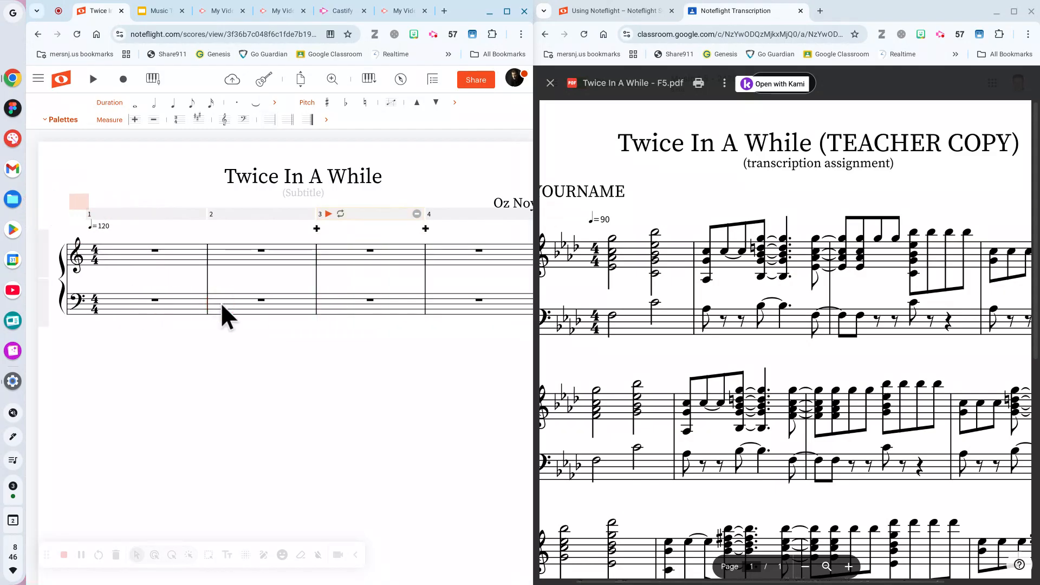
{"action": "type", "text": "Mr. R"}
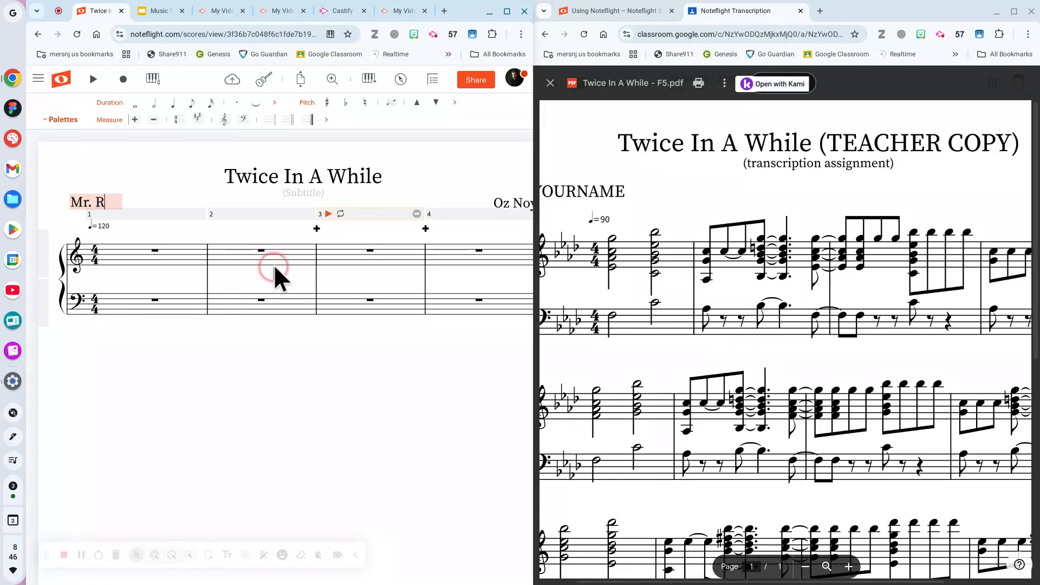
{"action": "left_click", "coordinate": [415, 169]}
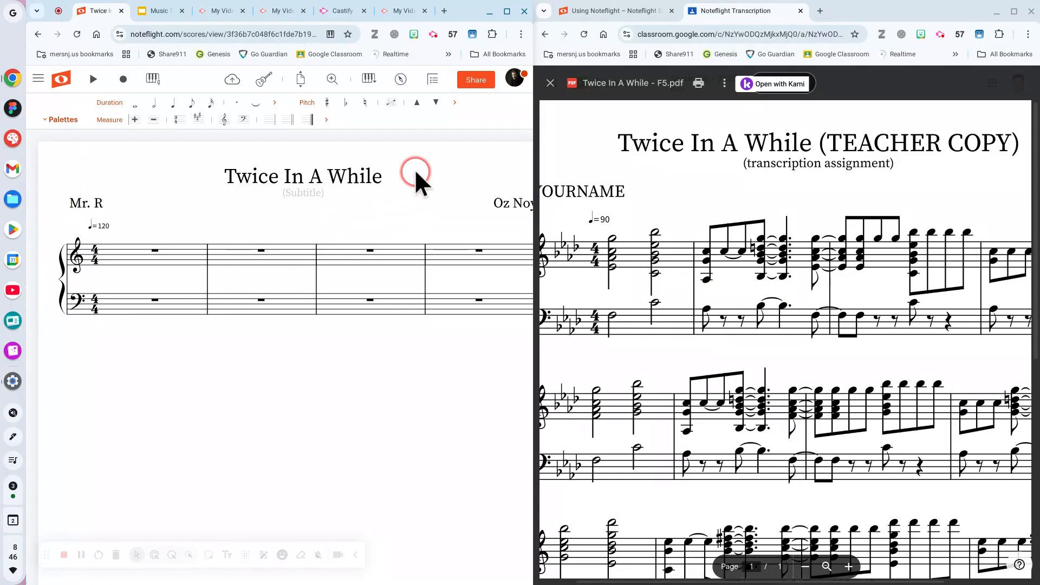
{"action": "left_click", "coordinate": [378, 173]}
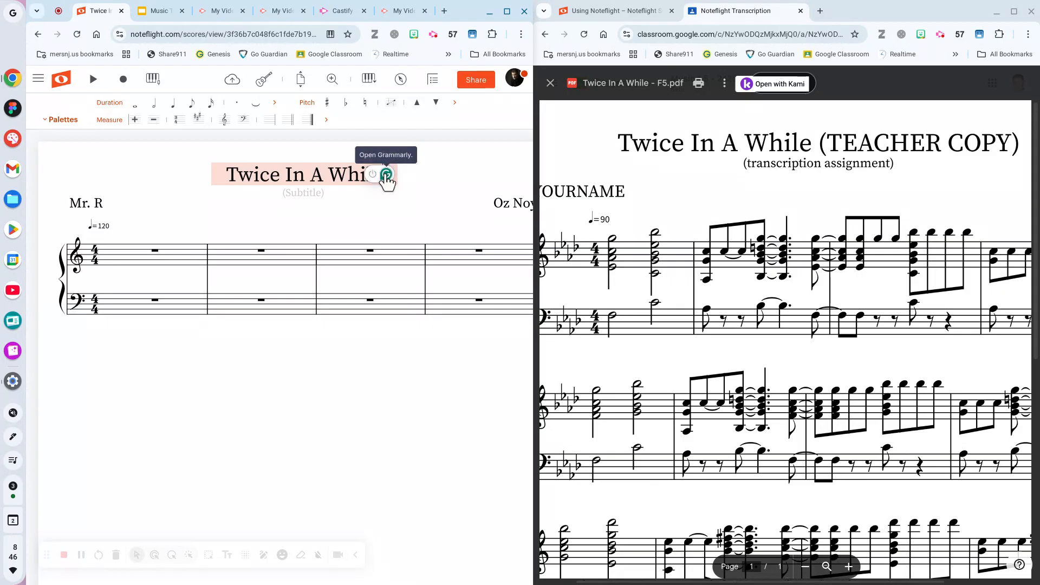
Append '-1' to the title so it reads 'Twice In A While-1'.
{"action": "type", "text": "-1"}
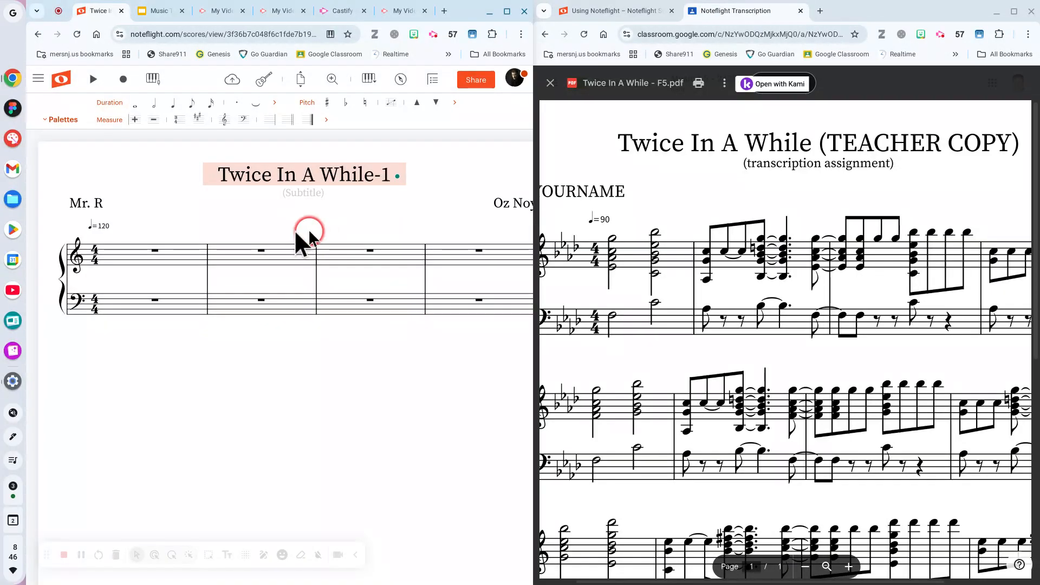
{"action": "left_click", "coordinate": [281, 222]}
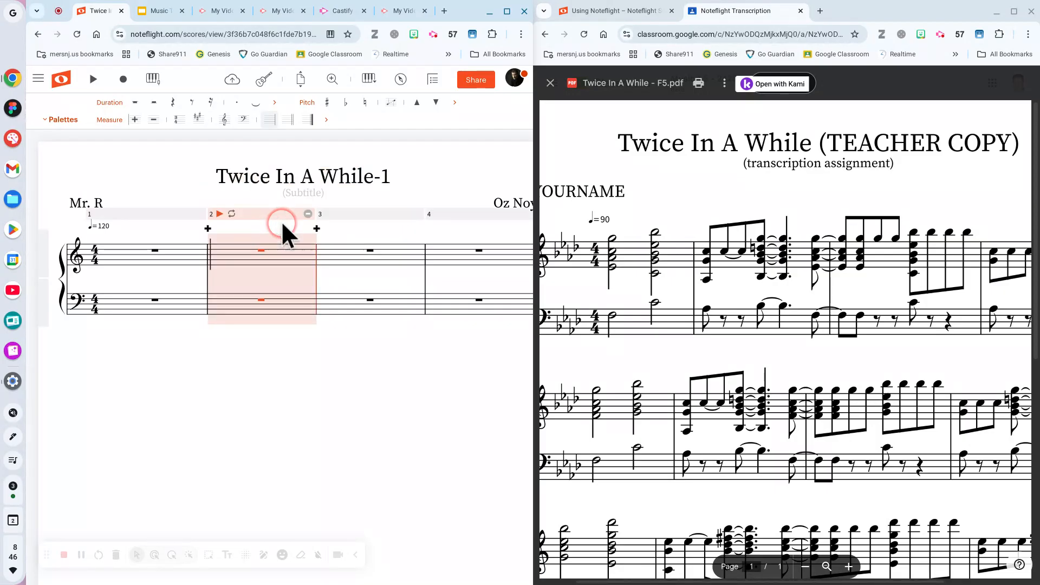
{"action": "left_click", "coordinate": [138, 174]}
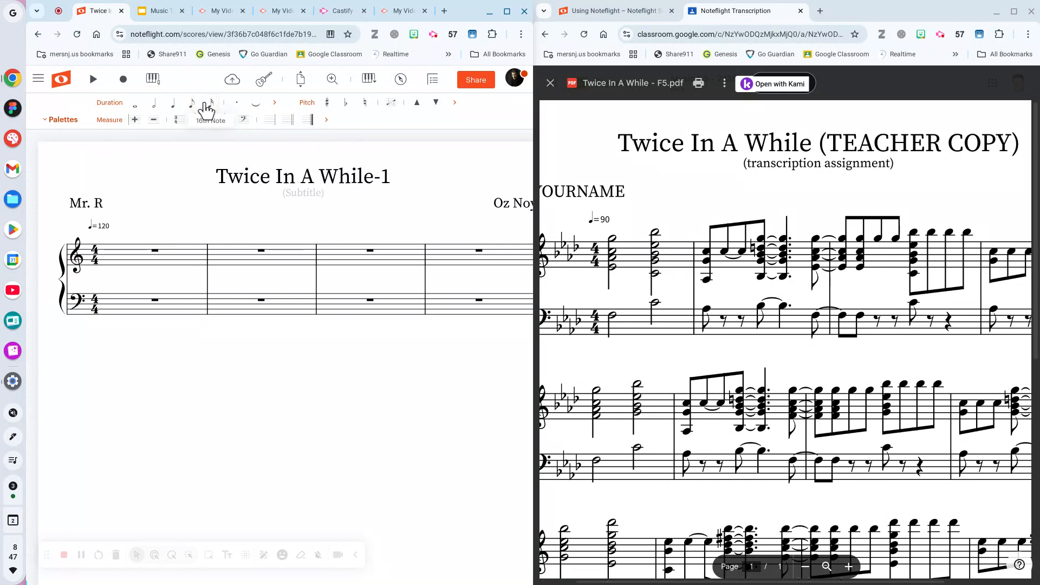
Zoom the reference PDF out until all of measures 1–16 fit in view.
{"action": "left_click", "coordinate": [129, 224]}
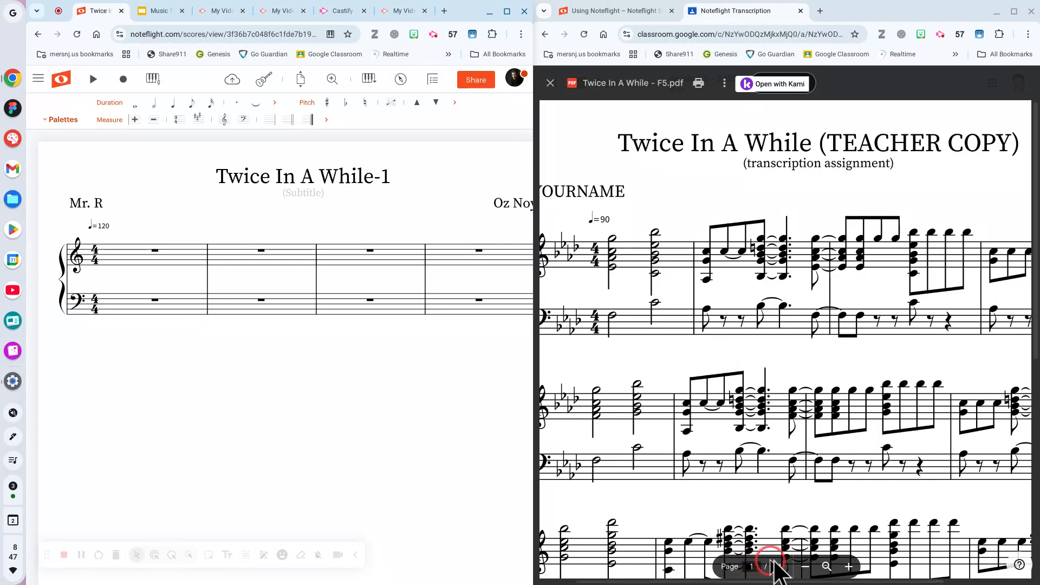
{"action": "left_click", "coordinate": [806, 567]}
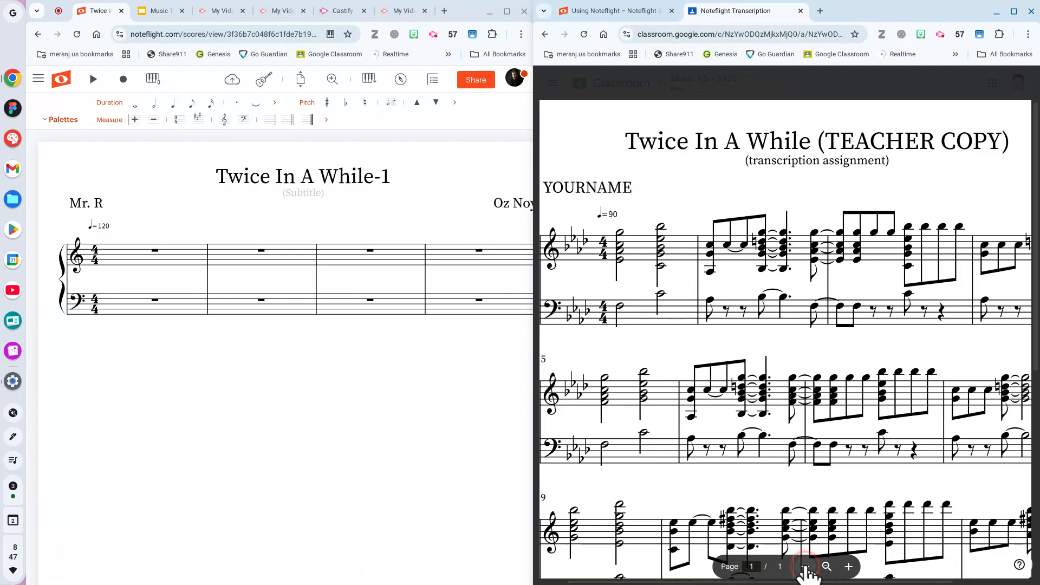
{"action": "left_click", "coordinate": [806, 567]}
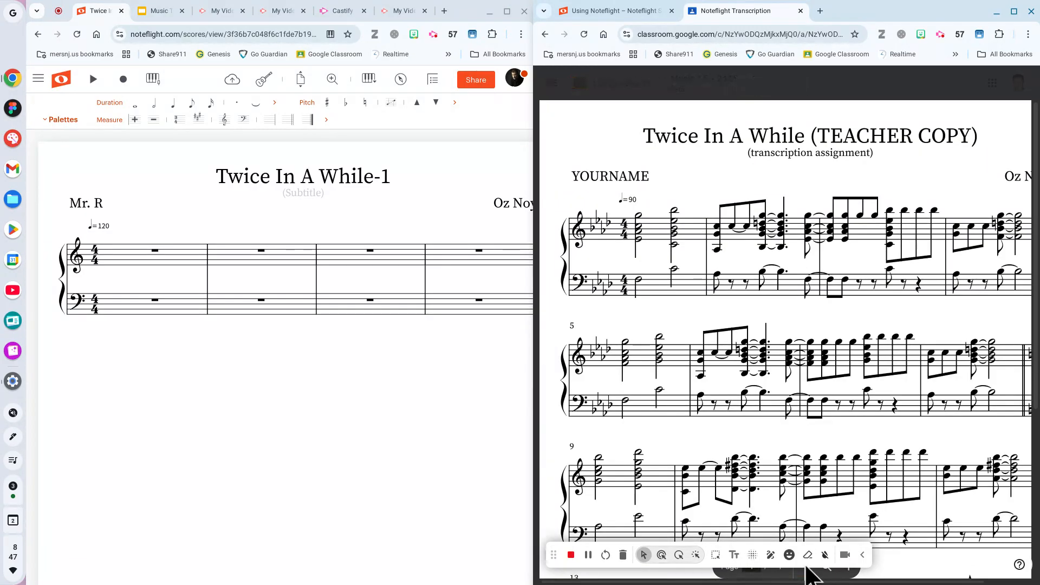
{"action": "left_click", "coordinate": [808, 569]}
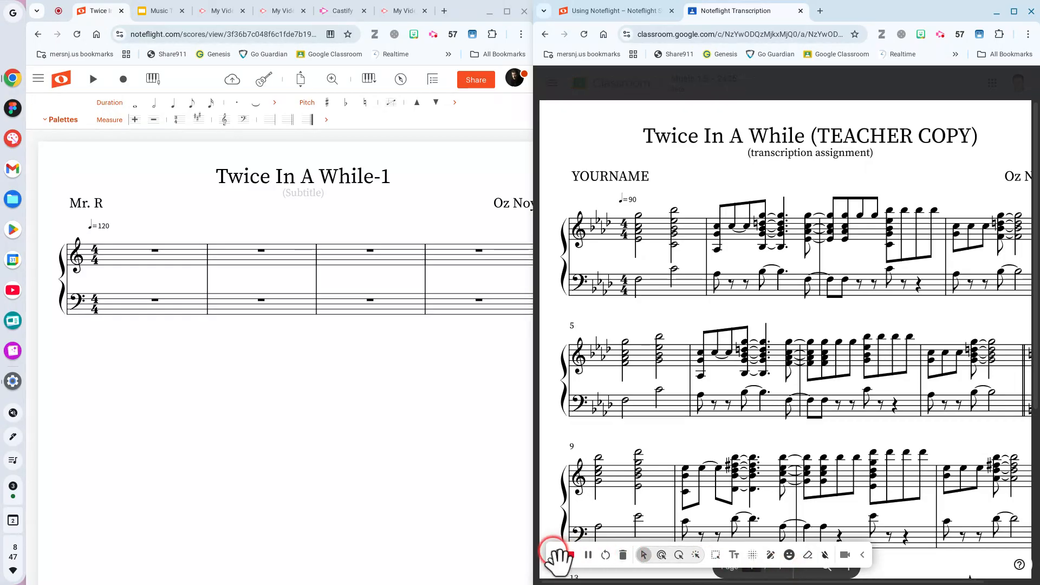
{"action": "left_click_drag", "start_coordinate": [554, 554], "coordinate": [549, 445]}
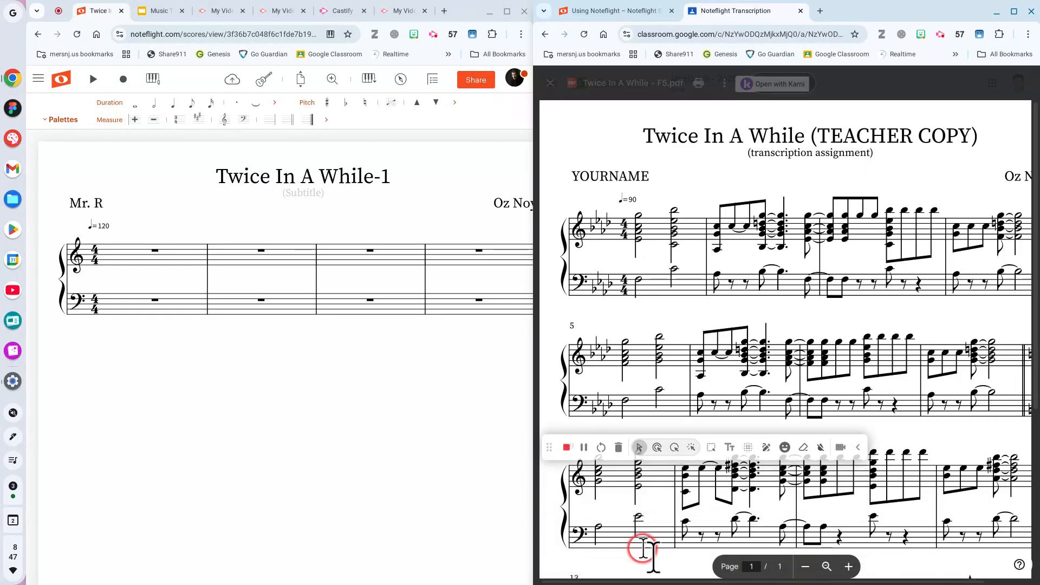
{"action": "left_click", "coordinate": [805, 566]}
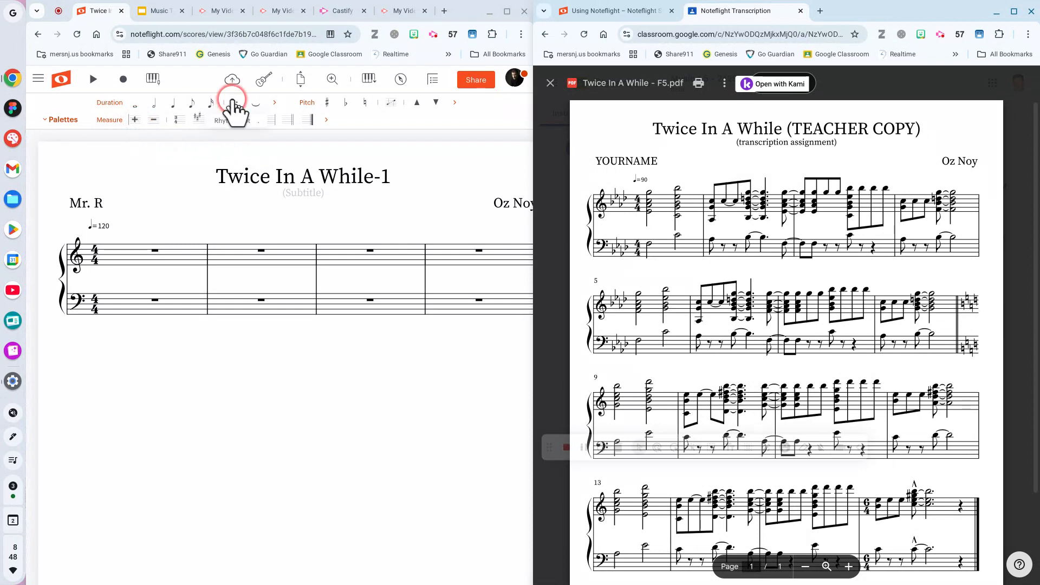
Append extra empty measures to the end of the score.
{"action": "left_click", "coordinate": [135, 121]}
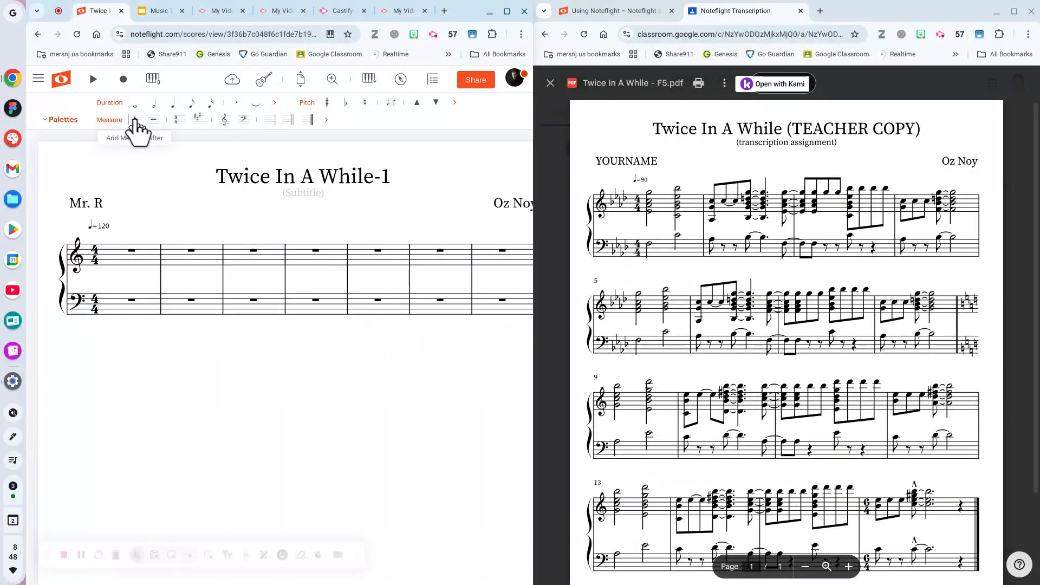
{"action": "left_click", "coordinate": [135, 122]}
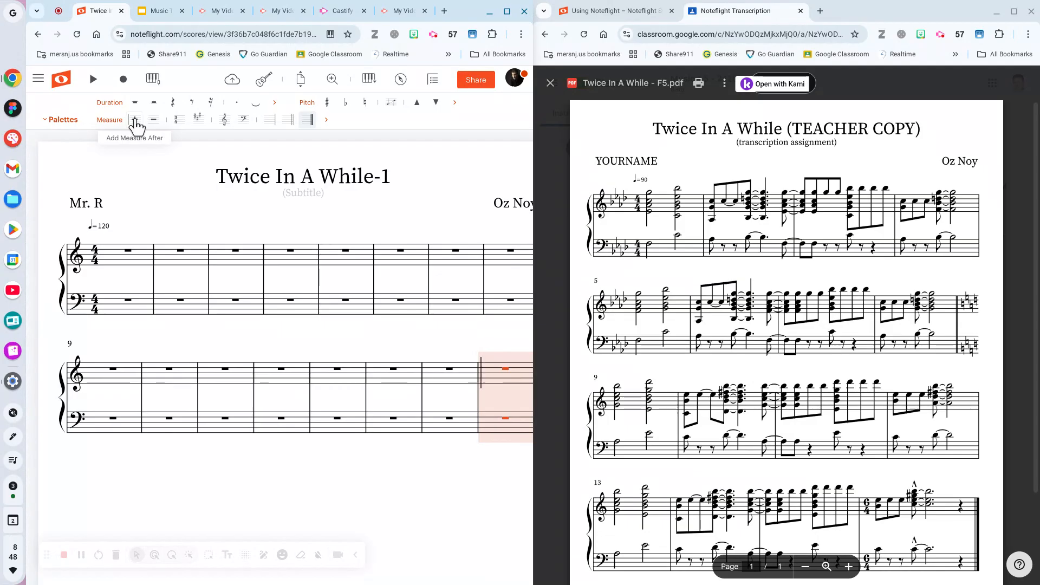
{"action": "left_click", "coordinate": [136, 269]}
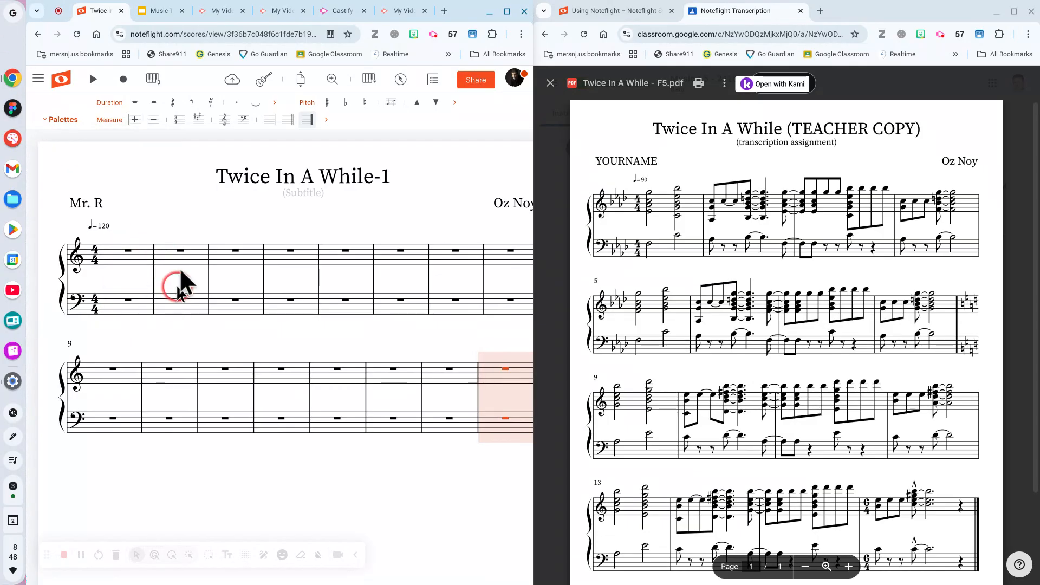
Insert system breaks after measures 4, 8 and 12 for four measures per system.
{"action": "left_click", "coordinate": [296, 259]}
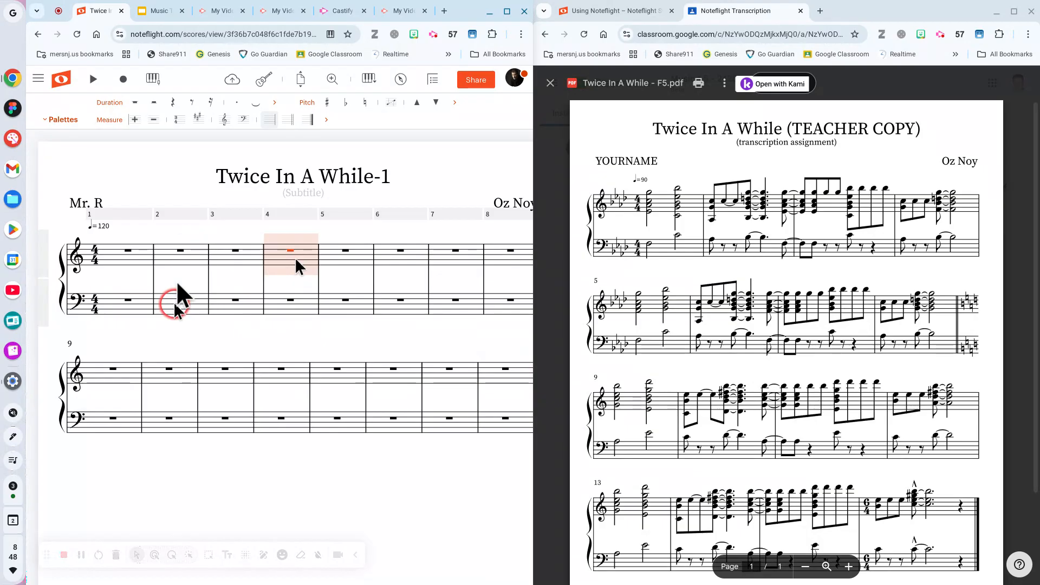
{"action": "key", "text": "Return"}
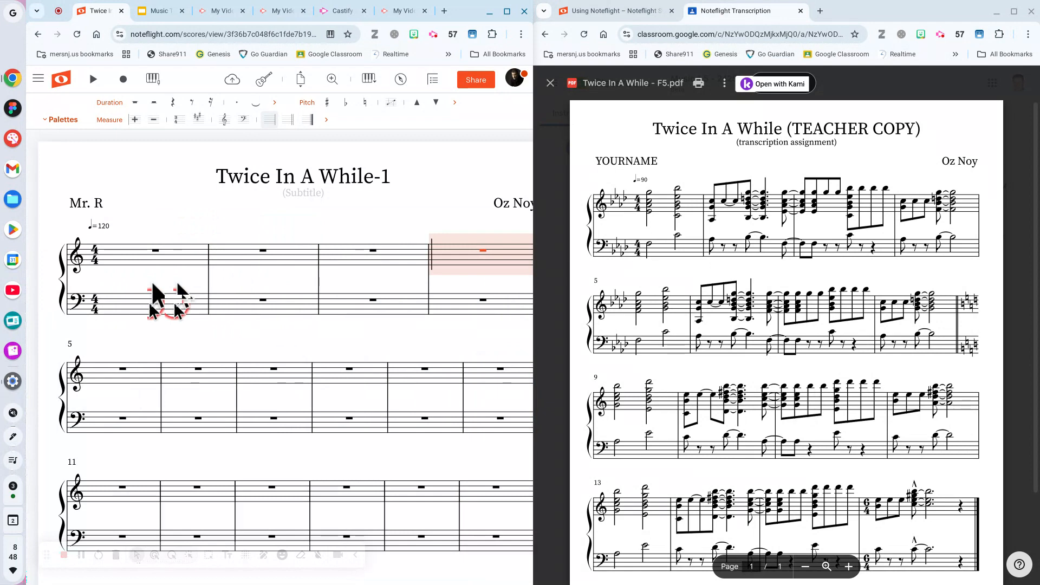
{"action": "left_click", "coordinate": [92, 385]}
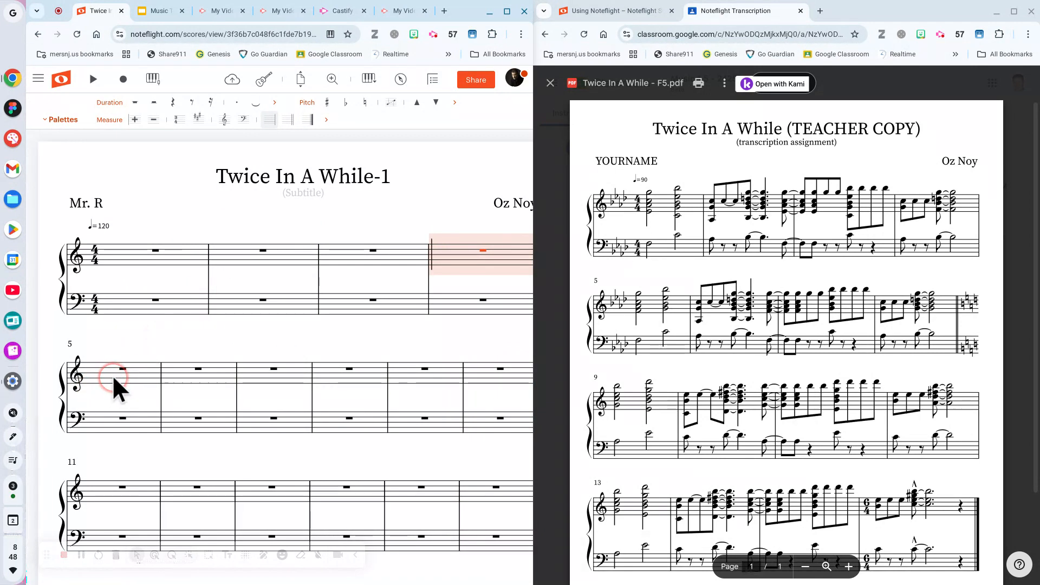
{"action": "left_click", "coordinate": [332, 372]}
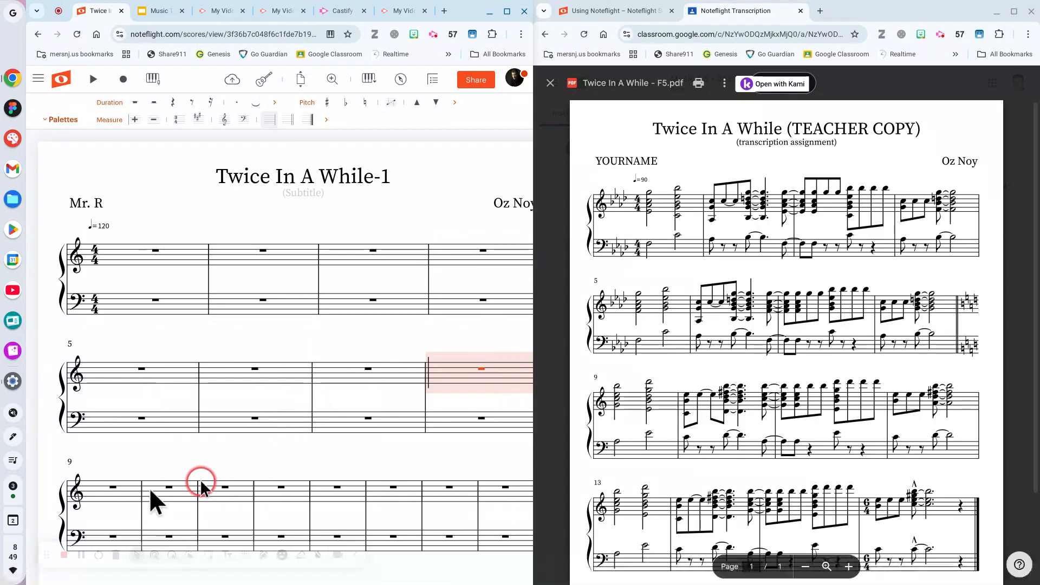
{"action": "left_click", "coordinate": [289, 494]}
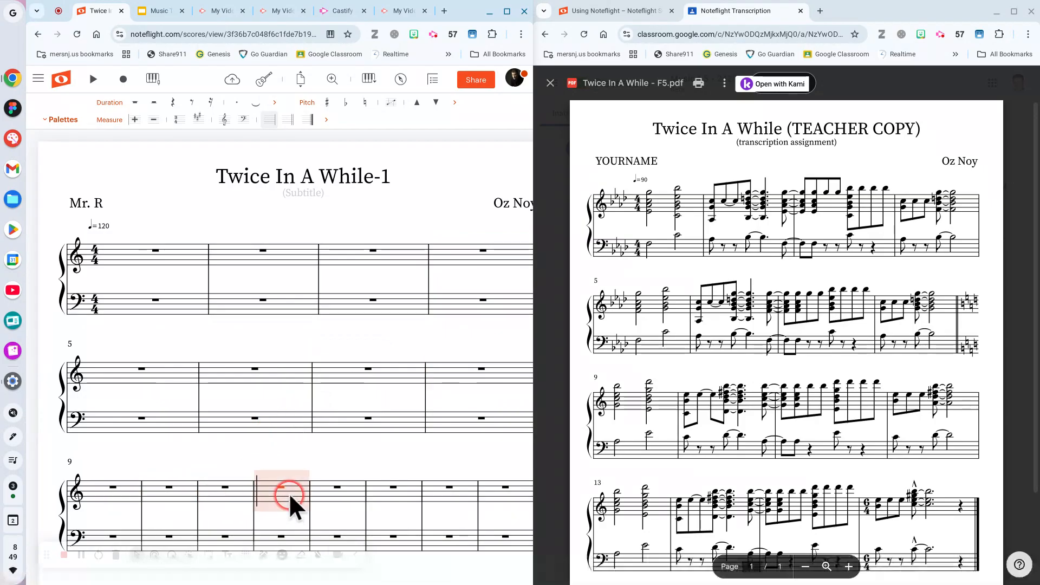
{"action": "key", "text": "Return"}
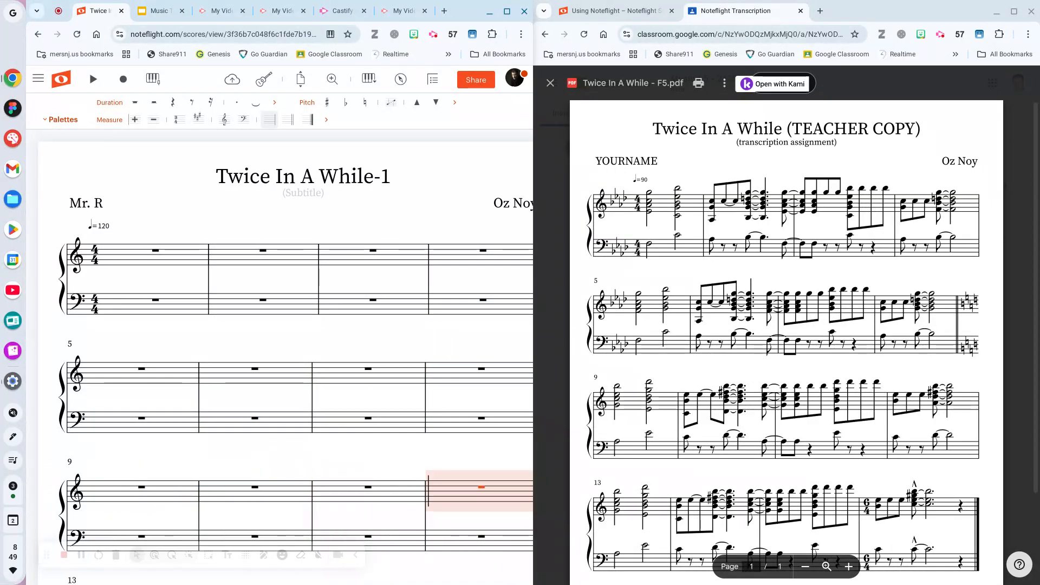
{"action": "scroll", "coordinate": [232, 356], "scroll_direction": "down", "scroll_amount": 5}
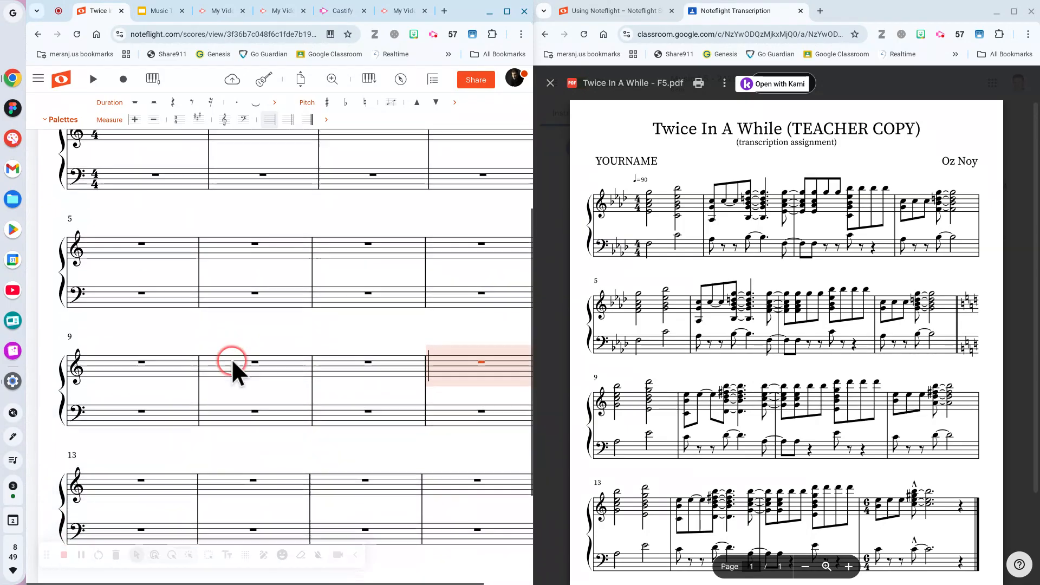
Save the score and give measure 16 a 6/4 time signature.
{"action": "scroll", "coordinate": [226, 389], "scroll_direction": "up", "scroll_amount": 4}
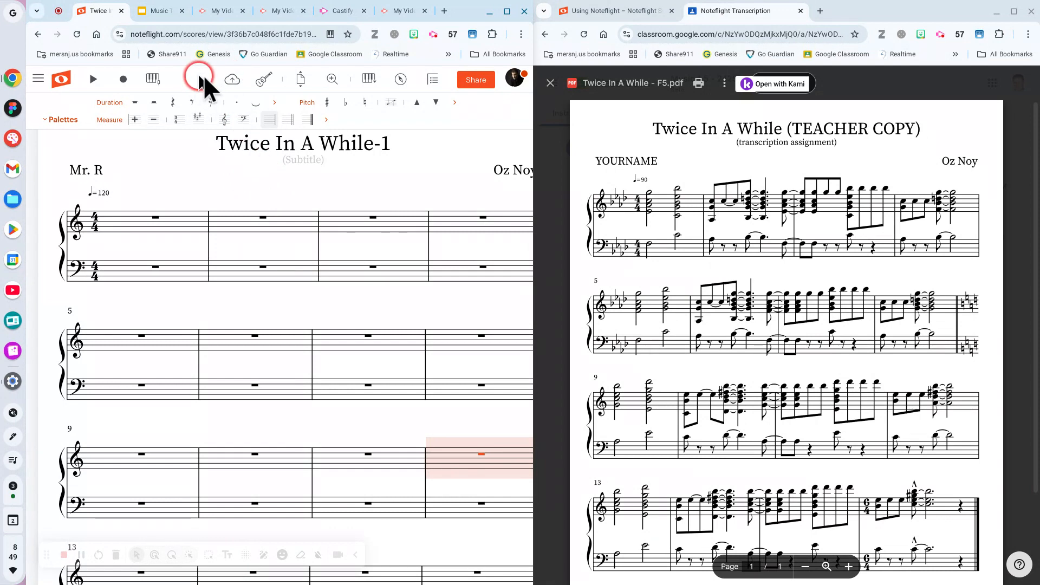
{"action": "left_click", "coordinate": [233, 81]}
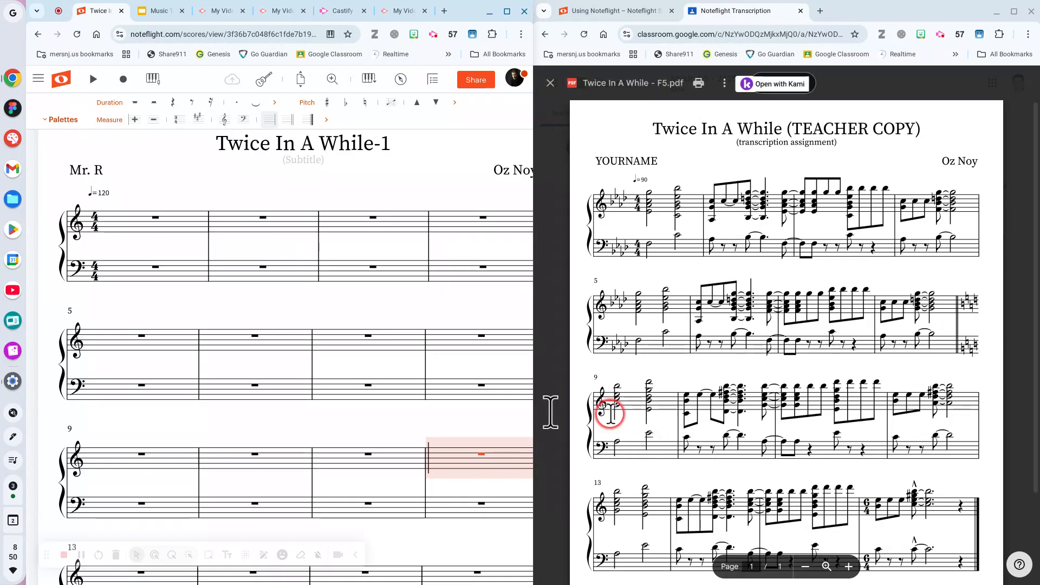
{"action": "scroll", "coordinate": [432, 415], "scroll_direction": "down", "scroll_amount": 2}
{"action": "scroll", "coordinate": [431, 415], "scroll_direction": "down", "scroll_amount": 2}
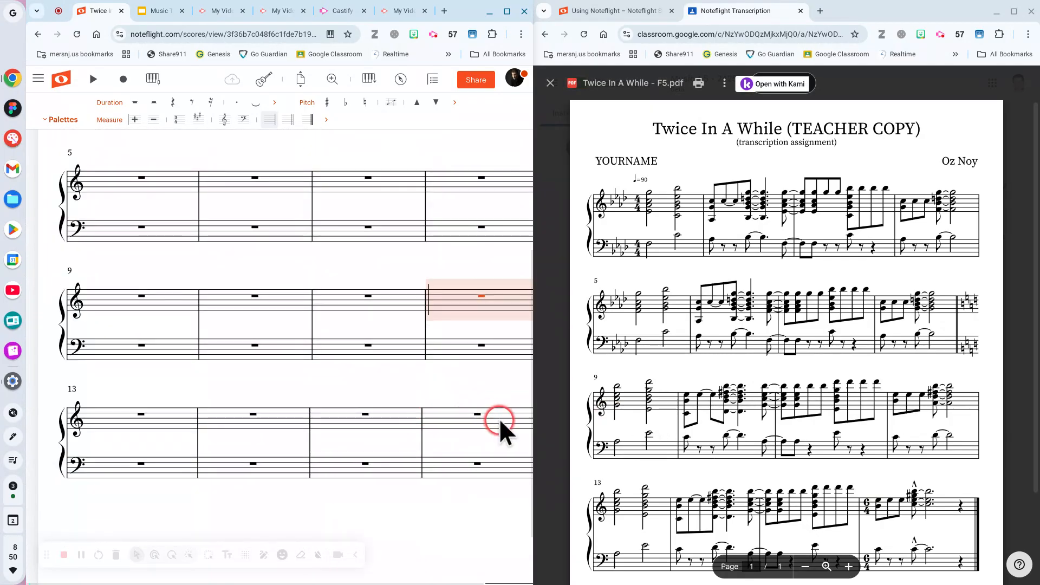
{"action": "left_click", "coordinate": [506, 421]}
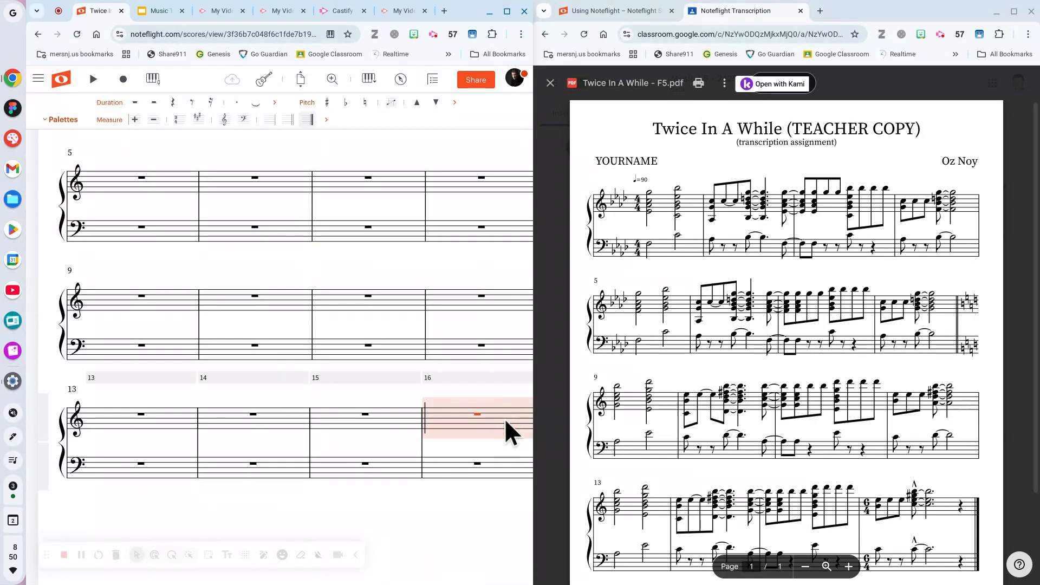
{"action": "left_click", "coordinate": [102, 117]}
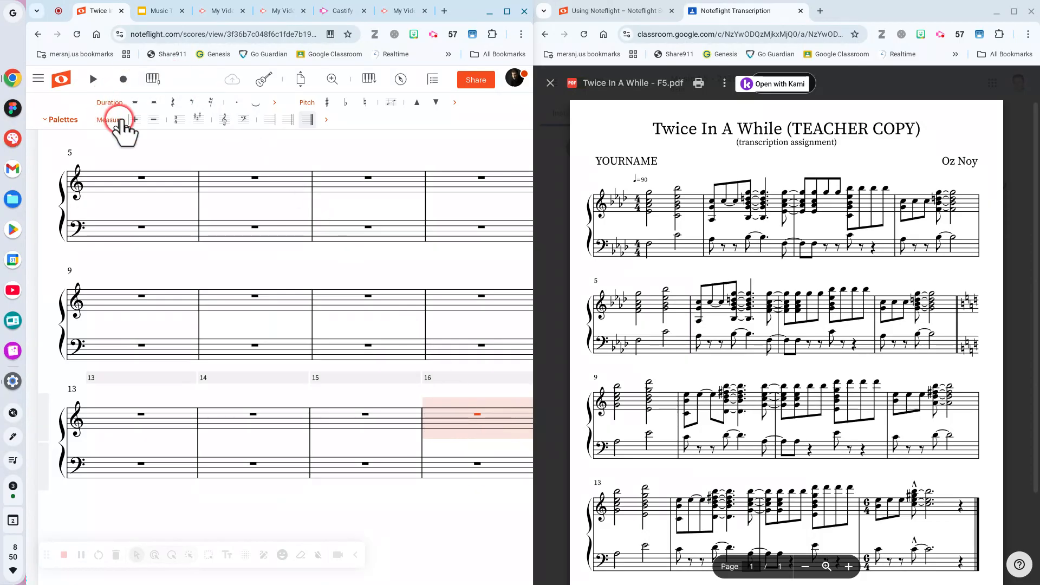
{"action": "left_click", "coordinate": [183, 127]}
{"action": "left_click", "coordinate": [225, 145]}
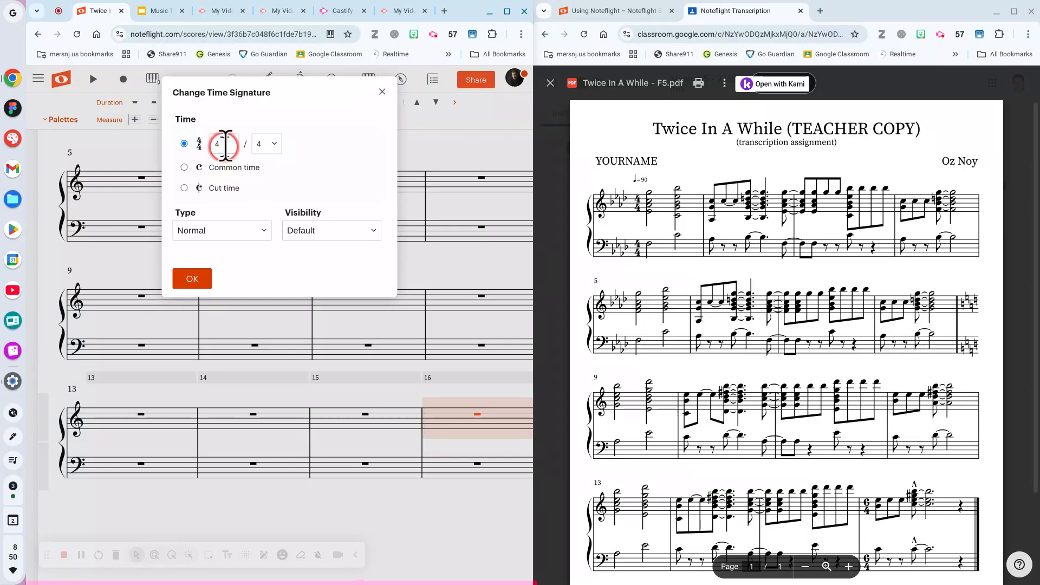
{"action": "left_click_drag", "start_coordinate": [225, 145], "coordinate": [210, 144]}
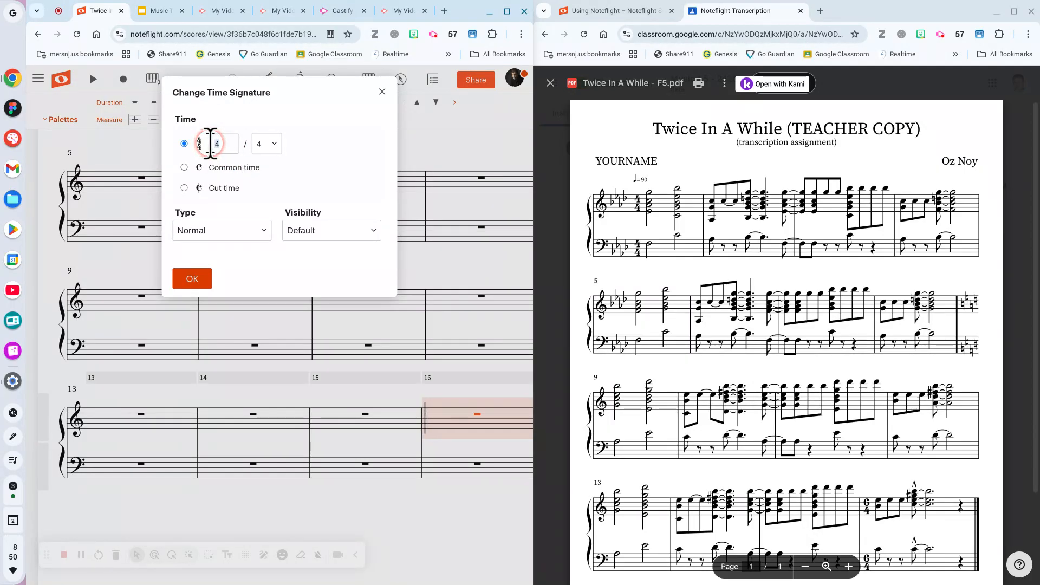
{"action": "type", "text": "6"}
{"action": "left_click", "coordinate": [210, 271]}
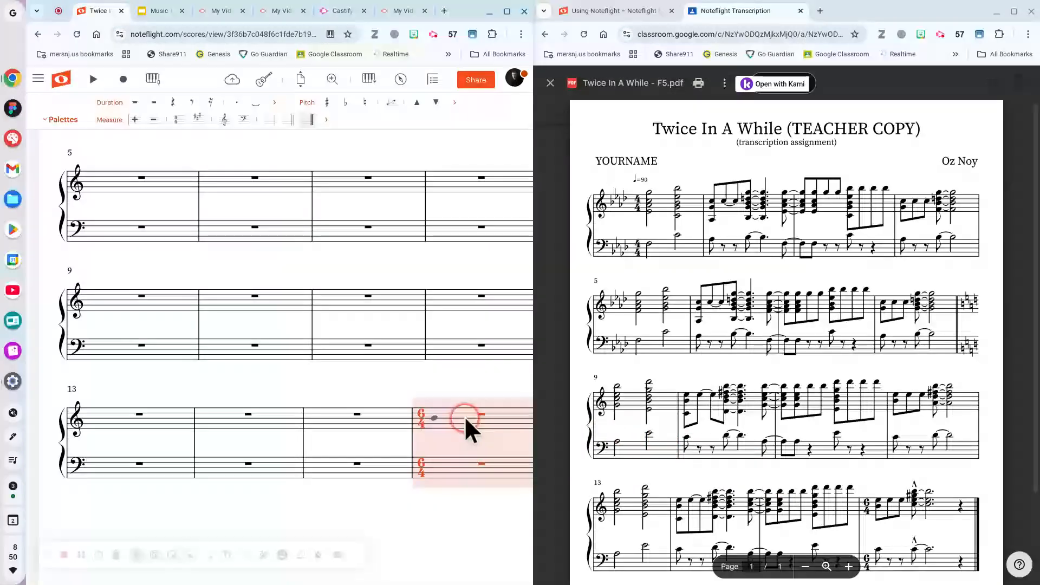
Change the opening tempo mark from ♩=120 to ♩=90.
{"action": "scroll", "coordinate": [242, 519], "scroll_direction": "up", "scroll_amount": 1}
{"action": "scroll", "coordinate": [242, 519], "scroll_direction": "up", "scroll_amount": 5}
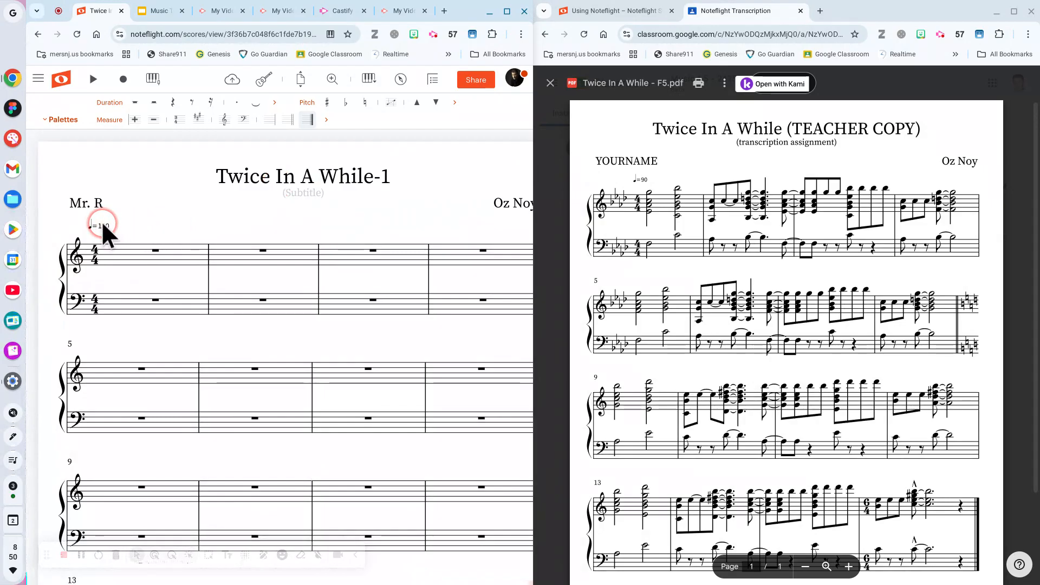
{"action": "type", "text": "20"}
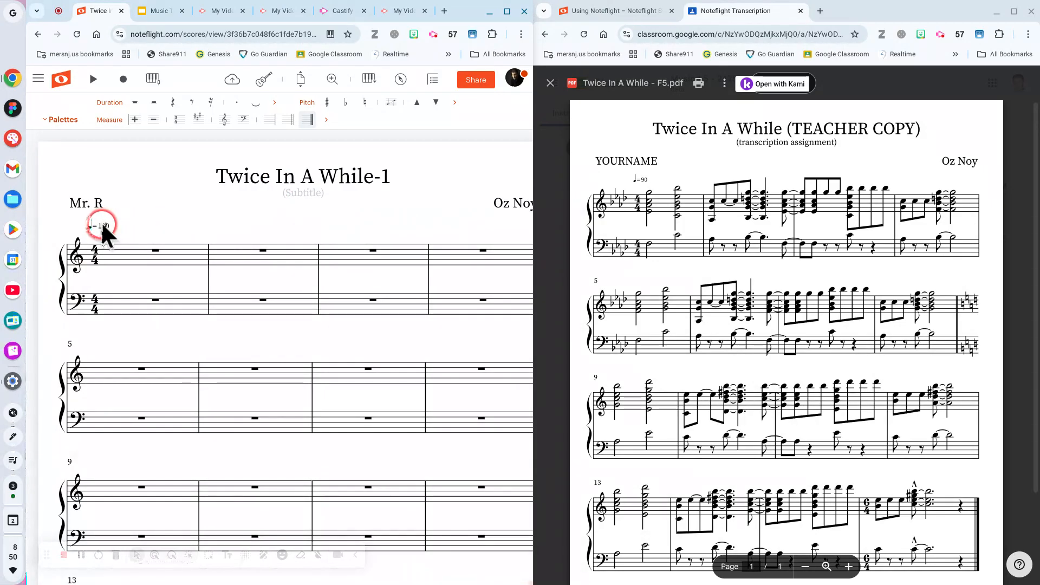
{"action": "double_click", "coordinate": [101, 223]}
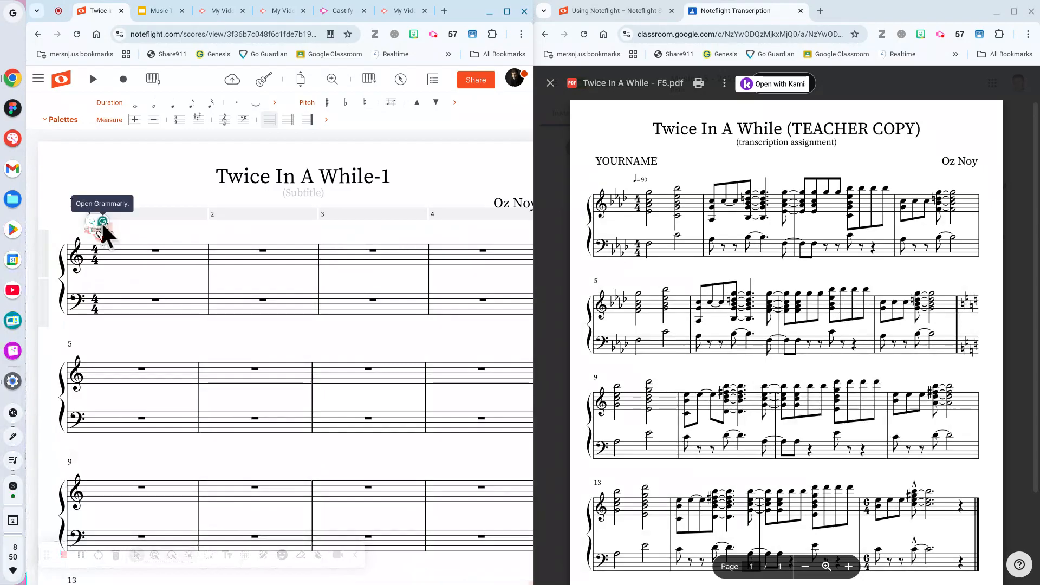
{"action": "type", "text": "90"}
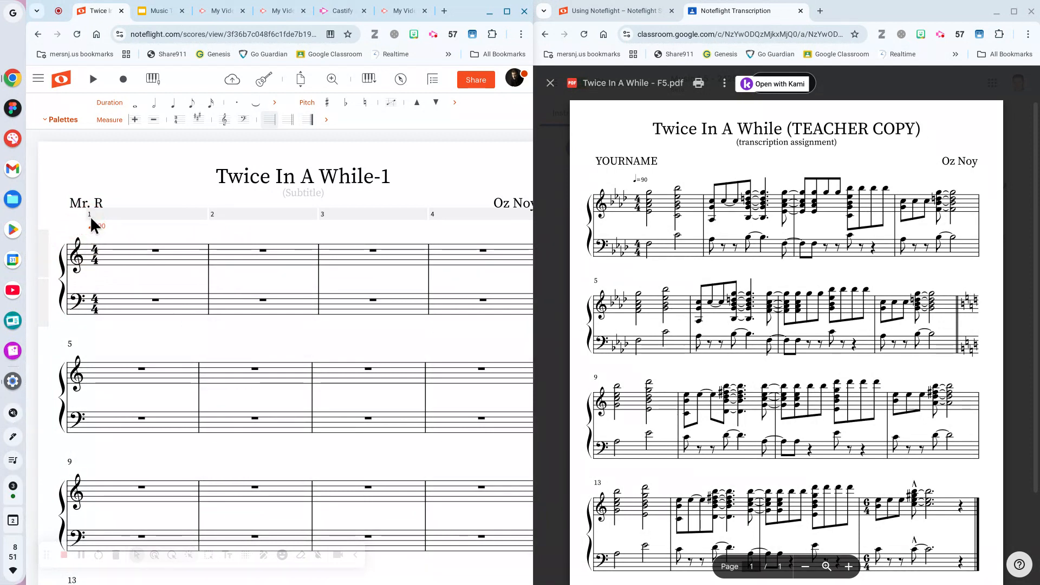
{"action": "left_click", "coordinate": [111, 290]}
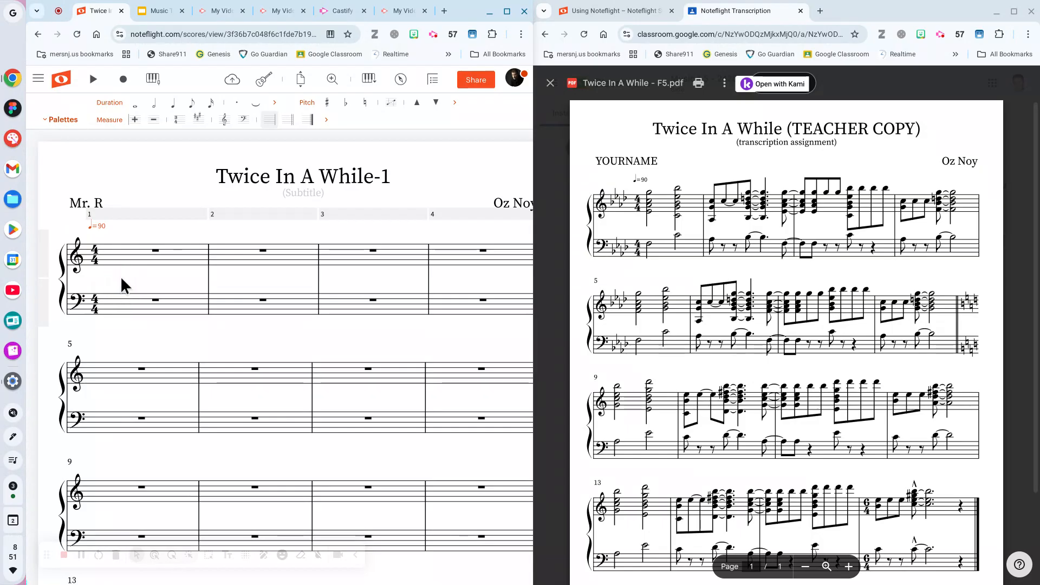
{"action": "key", "text": "Escape"}
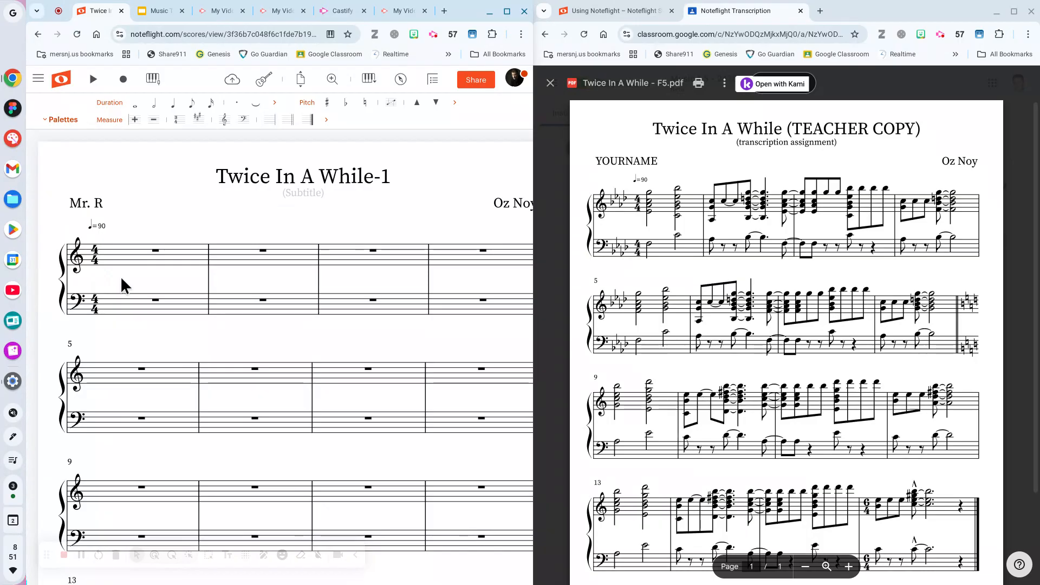
{"action": "left_click", "coordinate": [98, 224]}
{"action": "left_click", "coordinate": [98, 222]}
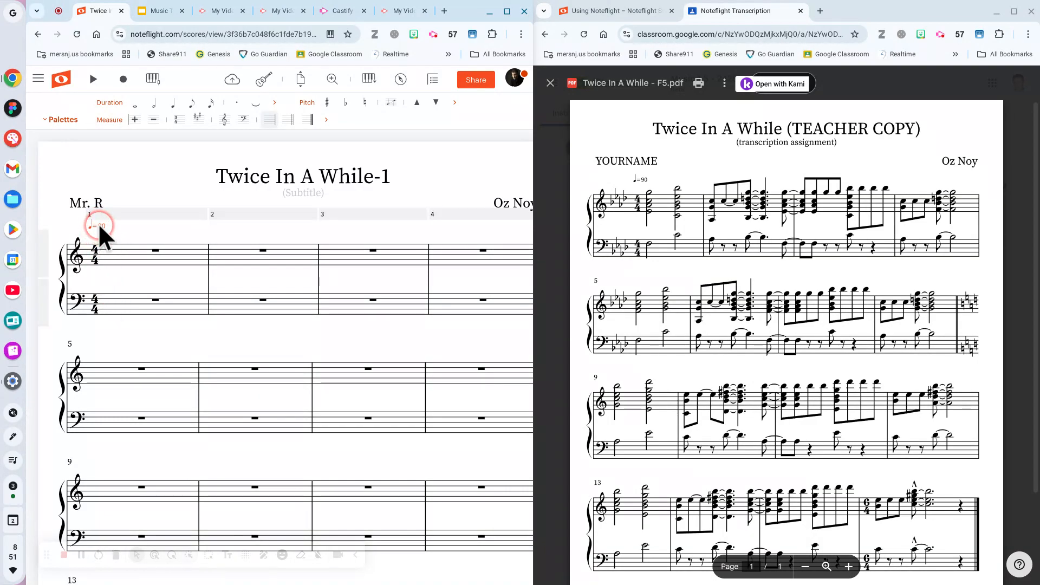
{"action": "left_click", "coordinate": [121, 276]}
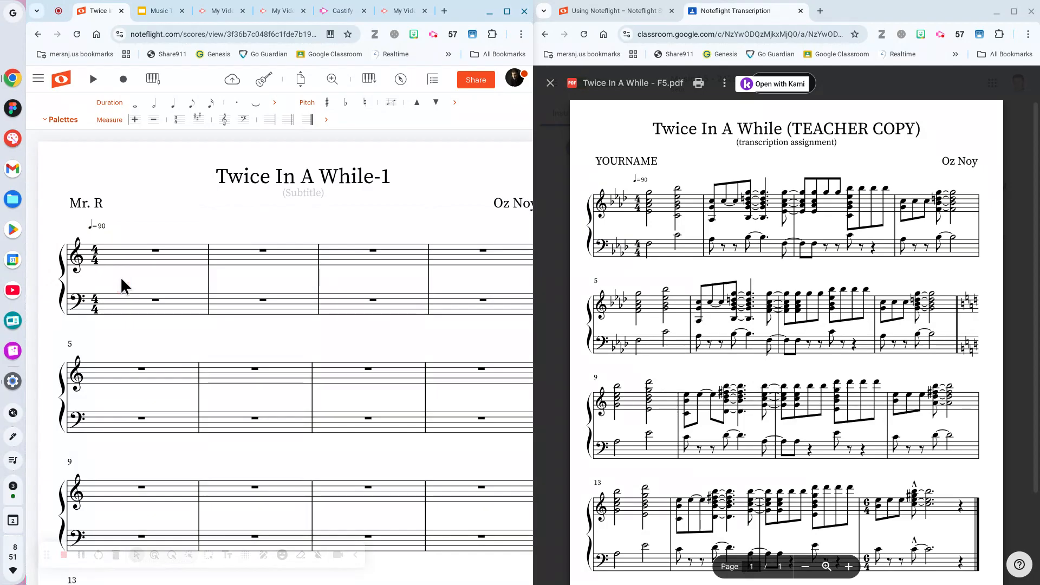
{"action": "left_click", "coordinate": [624, 207]}
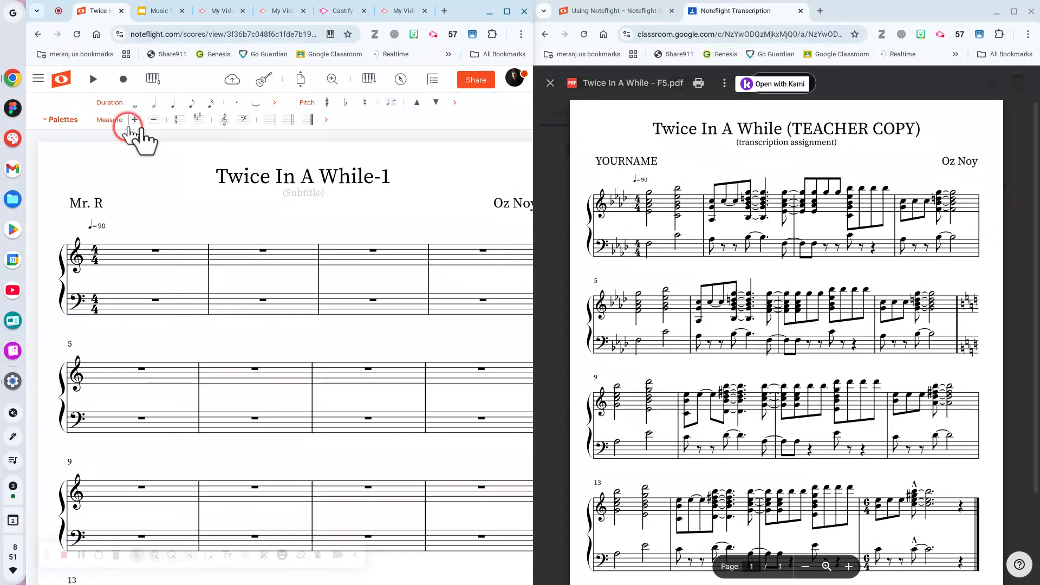
Apply a four-flat A-flat major key signature to the grand staff.
{"action": "left_click", "coordinate": [199, 122]}
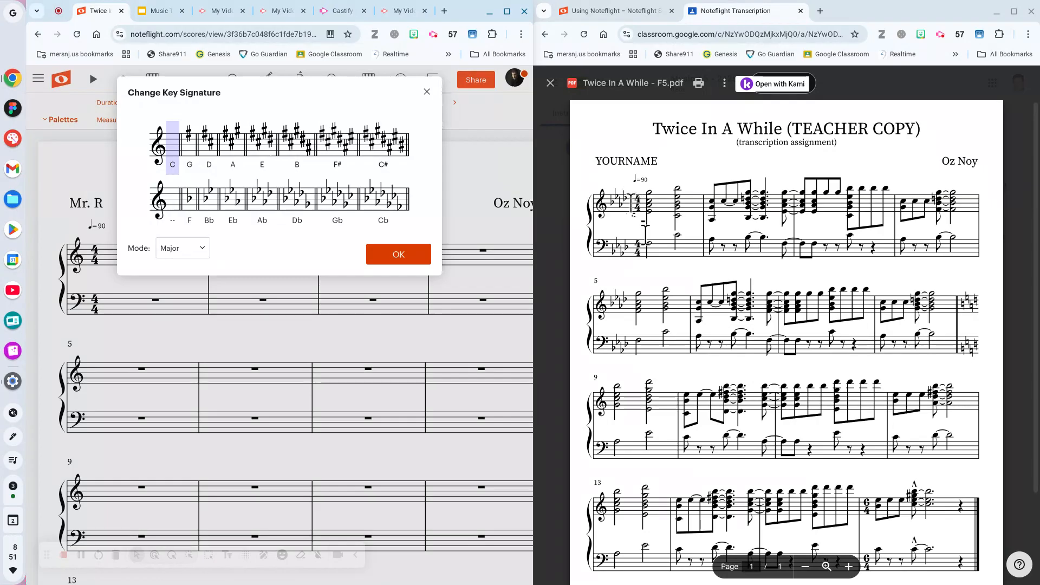
{"action": "left_click", "coordinate": [192, 197]}
{"action": "left_click", "coordinate": [261, 196]}
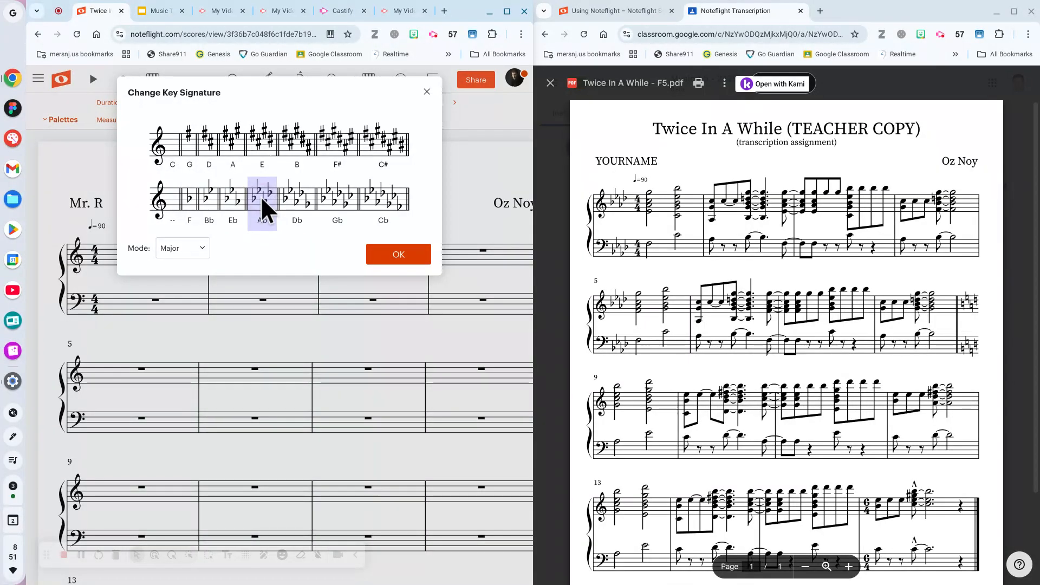
{"action": "left_click", "coordinate": [398, 255]}
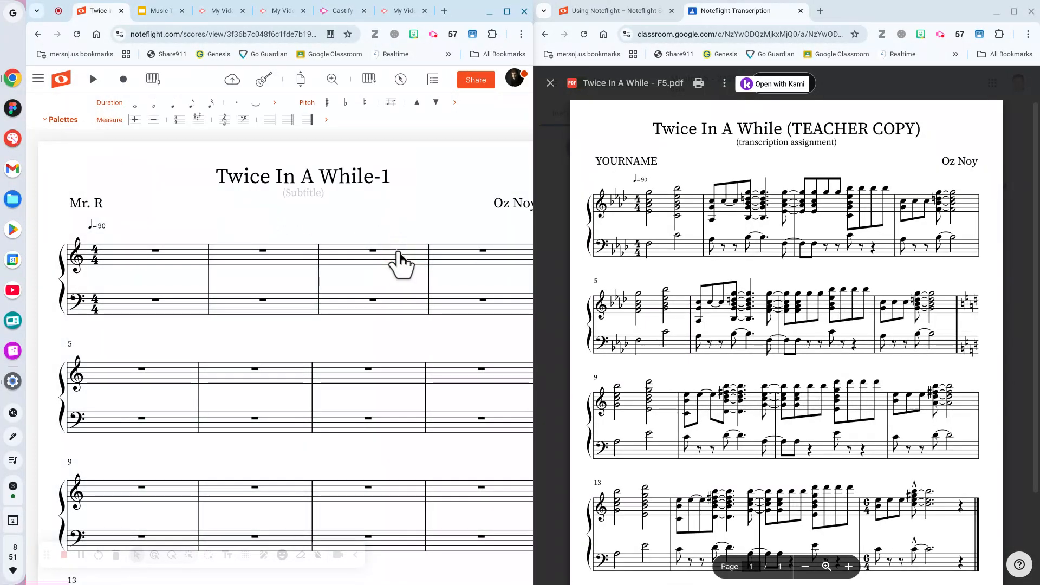
{"action": "mouse_move", "coordinate": [105, 334]}
{"action": "left_mouse_down"}
{"action": "mouse_move", "coordinate": [91, 344]}
{"action": "mouse_move", "coordinate": [81, 235]}
{"action": "left_mouse_up"}
{"action": "mouse_move", "coordinate": [71, 319]}
{"action": "left_mouse_down"}
{"action": "mouse_move", "coordinate": [96, 425]}
{"action": "mouse_move", "coordinate": [97, 495]}
{"action": "left_mouse_up"}
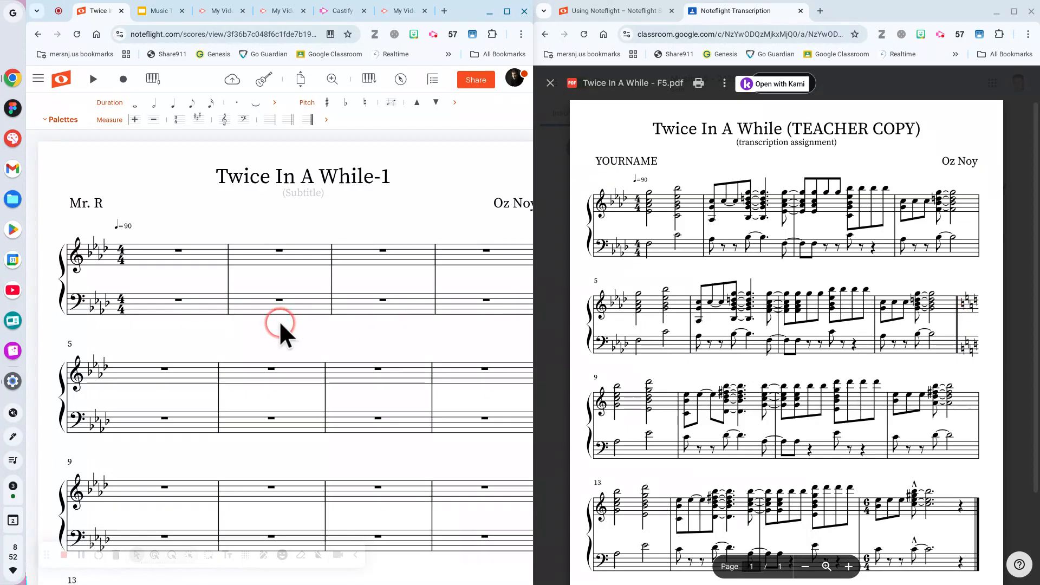
Change measures 9–16 to C major with no sharps or flats.
{"action": "scroll", "coordinate": [301, 285], "scroll_direction": "down", "scroll_amount": 4}
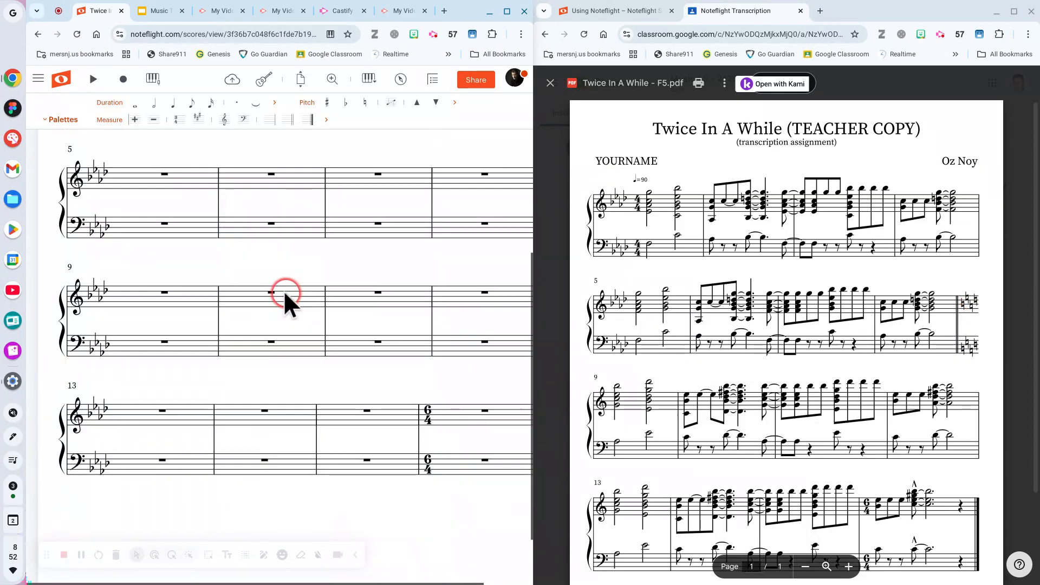
{"action": "left_click", "coordinate": [136, 277]}
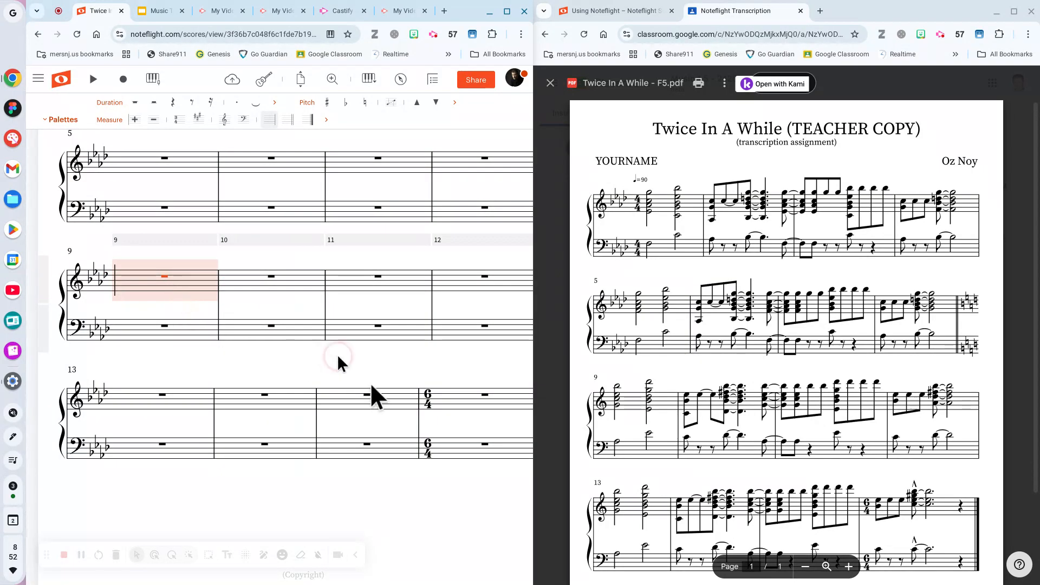
{"action": "left_click", "coordinate": [407, 403]}
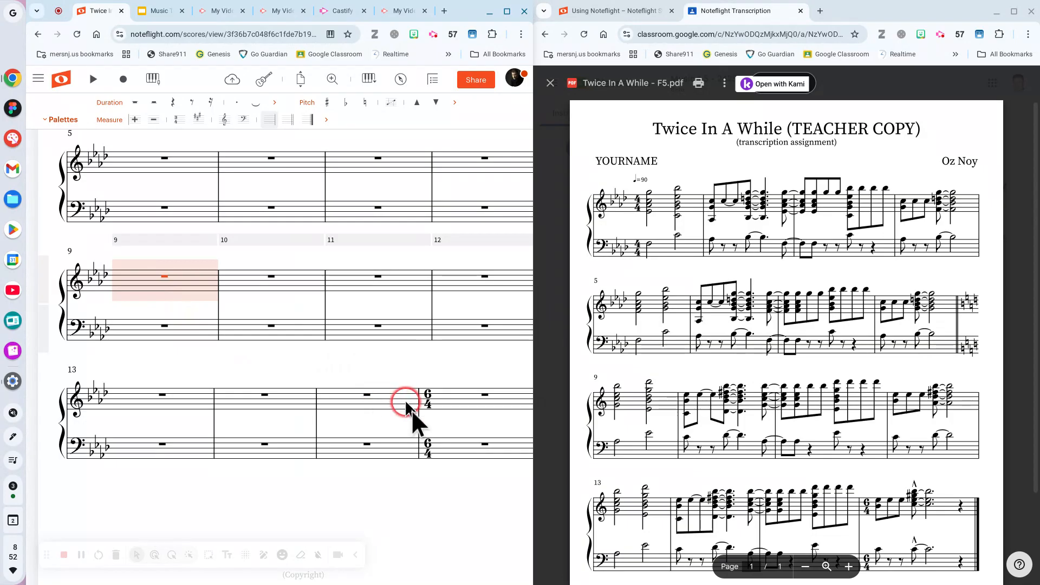
{"action": "left_click", "coordinate": [502, 445], "text": "shift"}
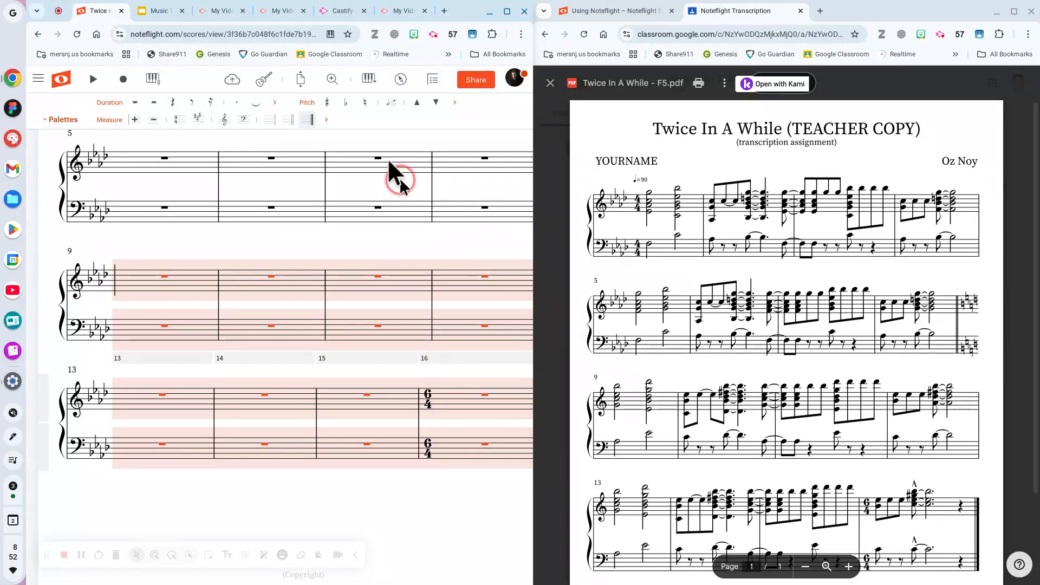
{"action": "left_click", "coordinate": [434, 80]}
{"action": "left_click", "coordinate": [223, 119]}
{"action": "left_click", "coordinate": [199, 119]}
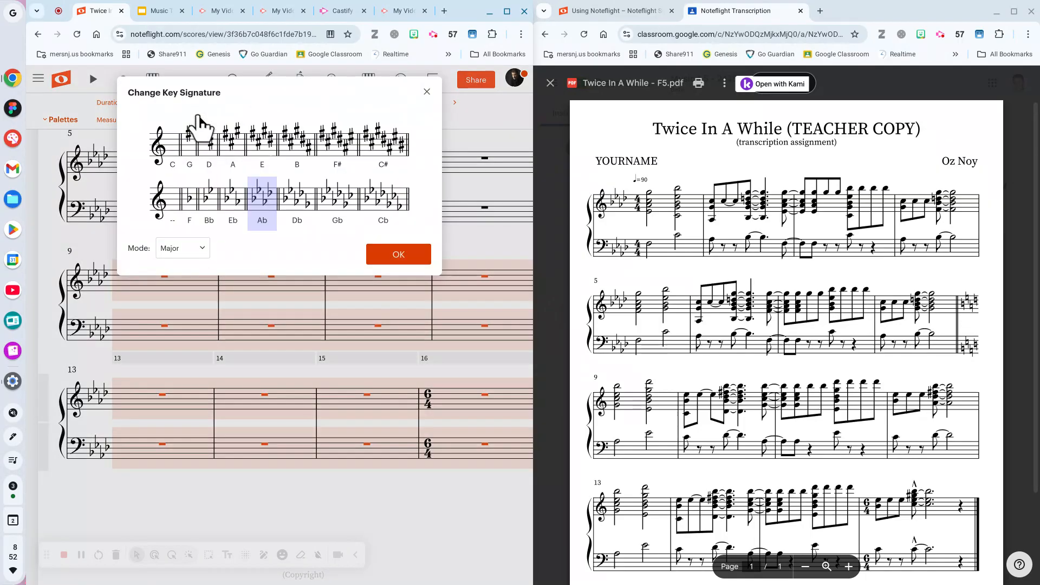
{"action": "left_click", "coordinate": [170, 197]}
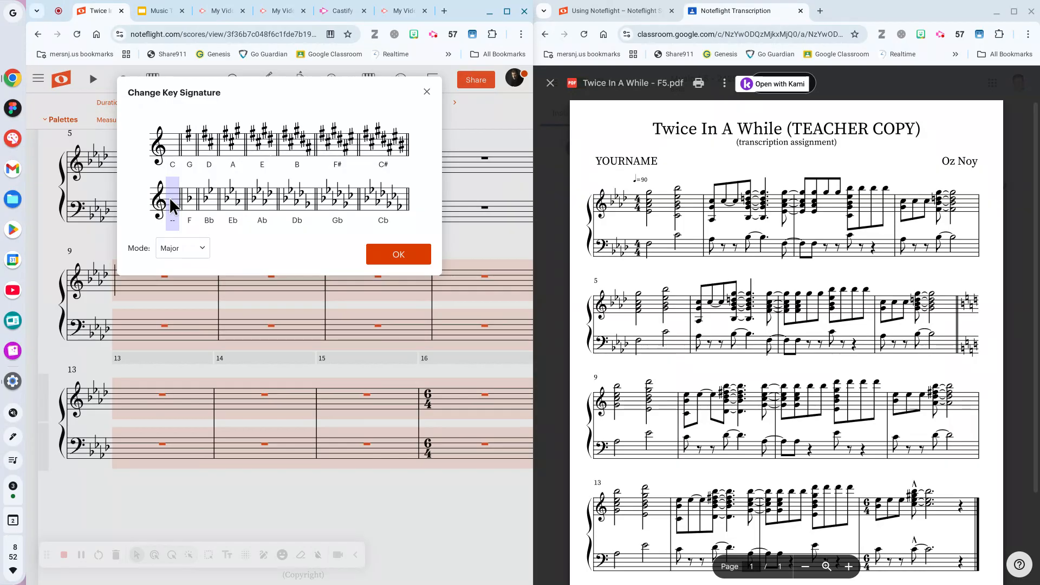
{"action": "left_click", "coordinate": [389, 256]}
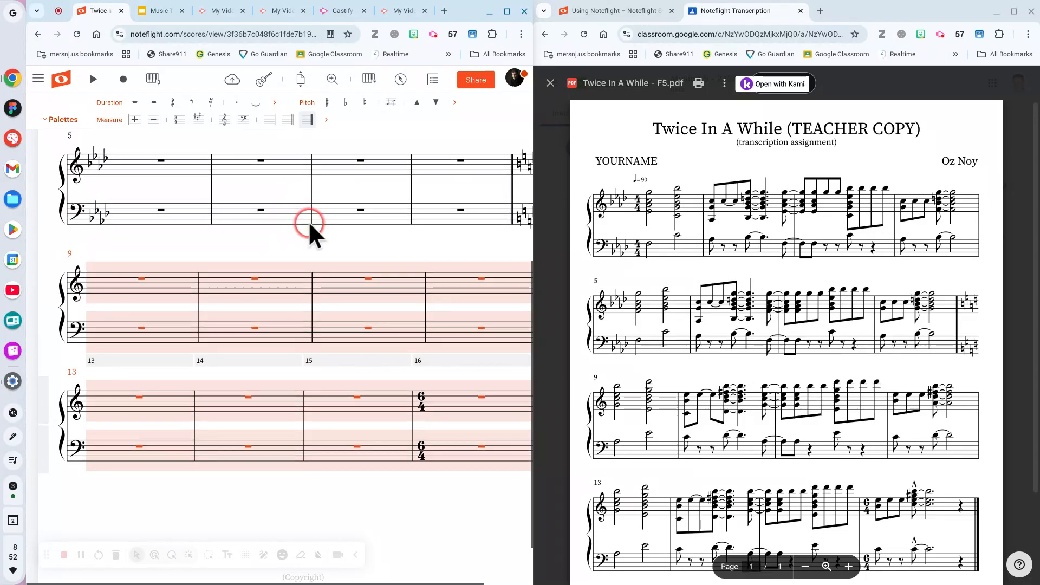
Check the key change at measure 9 and clear the measures 9–16 selection.
{"action": "scroll", "coordinate": [310, 223], "scroll_direction": "up", "scroll_amount": 1}
{"action": "scroll", "coordinate": [300, 260], "scroll_direction": "right", "scroll_amount": 1}
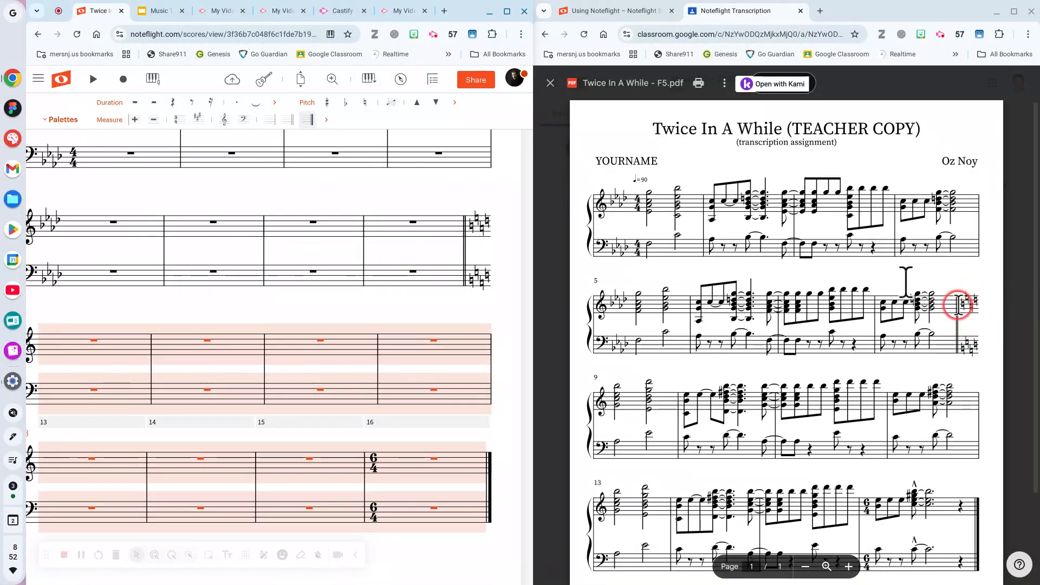
{"action": "scroll", "coordinate": [343, 293], "scroll_direction": "up", "scroll_amount": 1}
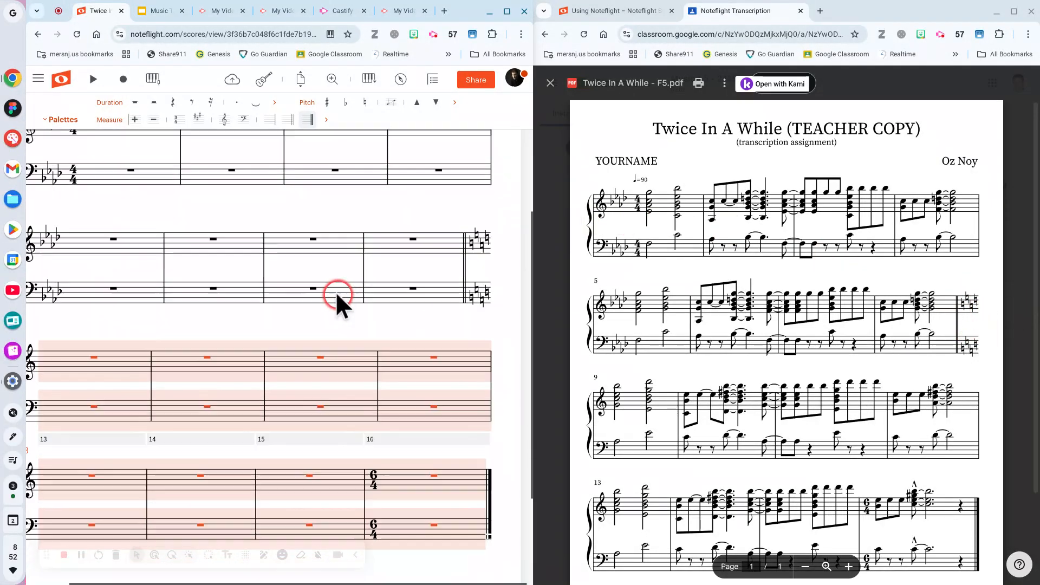
{"action": "scroll", "coordinate": [337, 295], "scroll_direction": "down", "scroll_amount": 4}
{"action": "scroll", "coordinate": [337, 295], "scroll_direction": "left", "scroll_amount": 2}
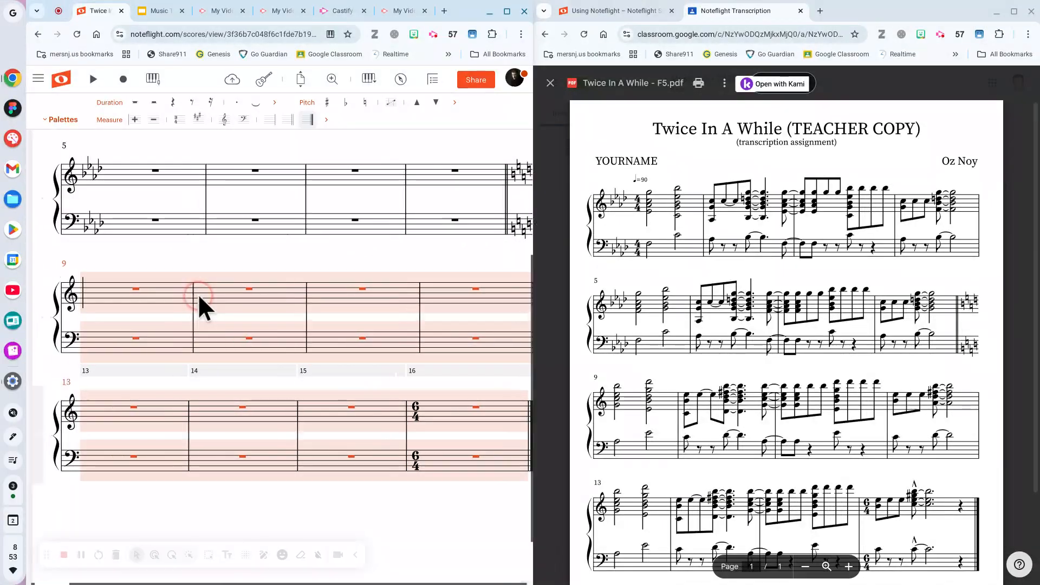
{"action": "scroll", "coordinate": [197, 295], "scroll_direction": "left", "scroll_amount": 1}
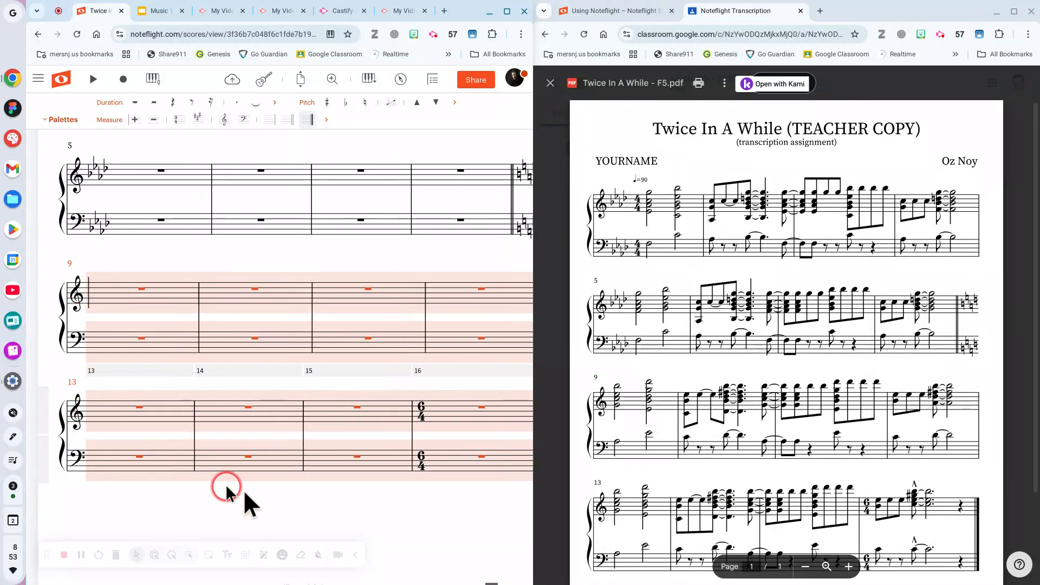
{"action": "left_click", "coordinate": [280, 510]}
{"action": "scroll", "coordinate": [281, 403], "scroll_direction": "up", "scroll_amount": 5}
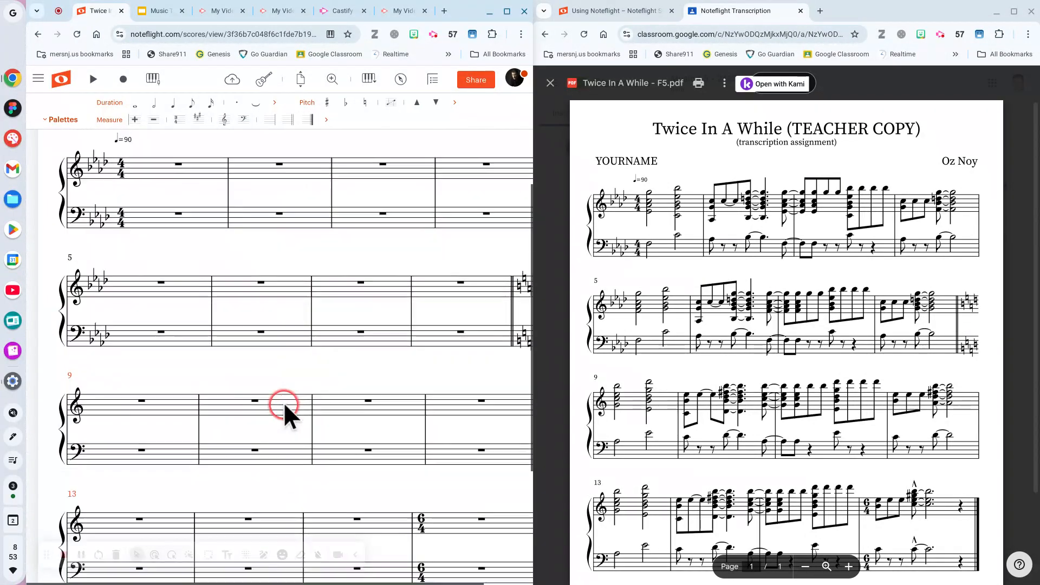
Save 'Twice In A While-1' with its four-flat and C-major key signatures.
{"action": "scroll", "coordinate": [284, 402], "scroll_direction": "up", "scroll_amount": 3}
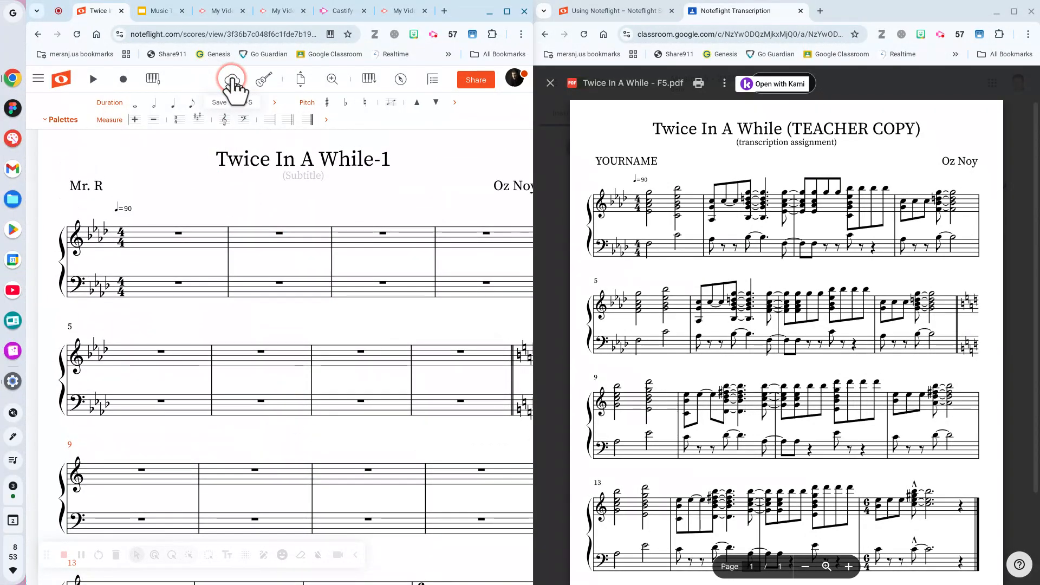
{"action": "left_click", "coordinate": [190, 288]}
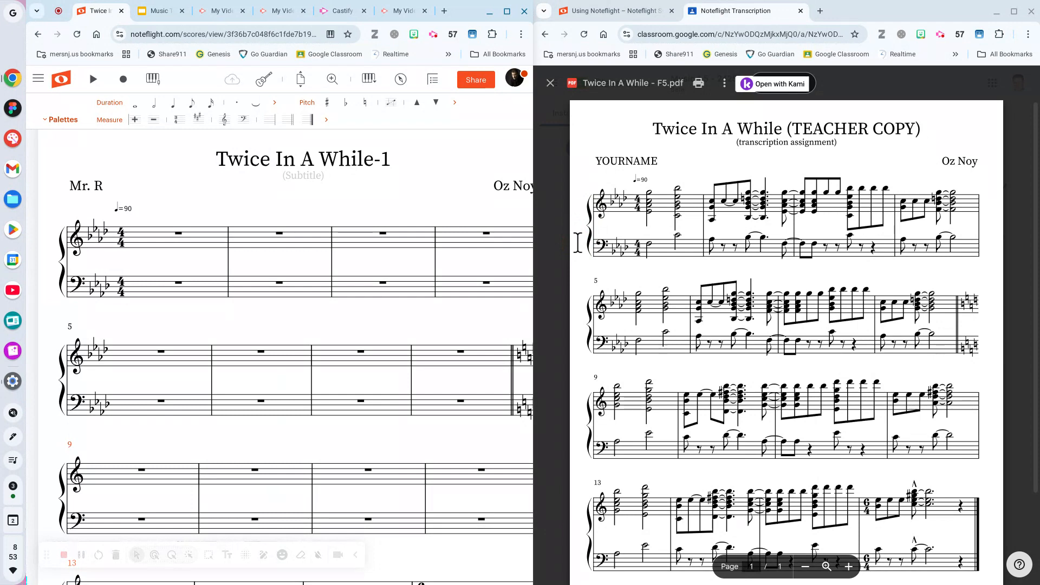
Zoom the reference PDF in by three levels.
{"action": "left_click", "coordinate": [531, 207]}
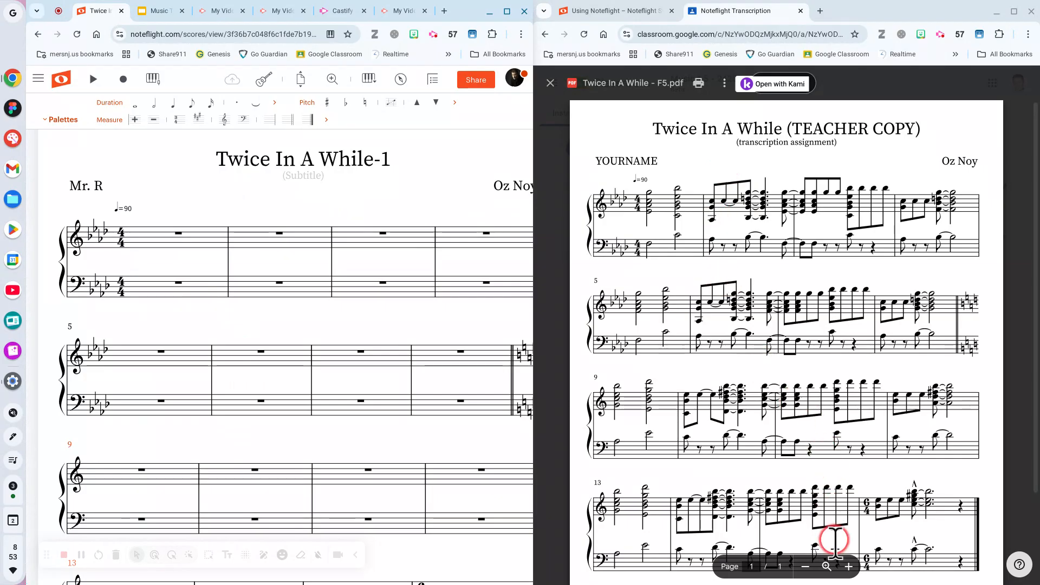
{"action": "left_click", "coordinate": [849, 567]}
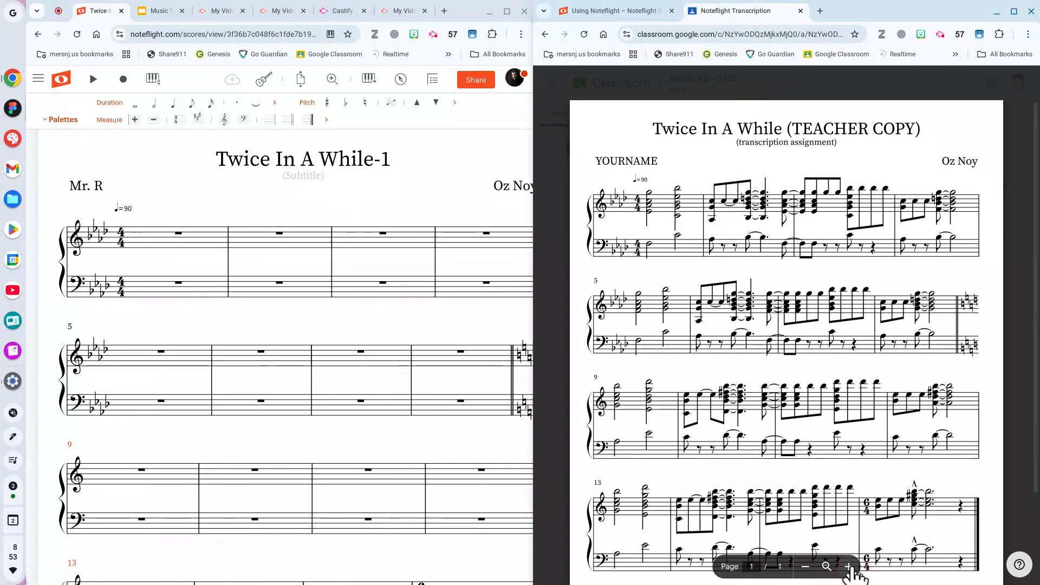
{"action": "left_click", "coordinate": [849, 567]}
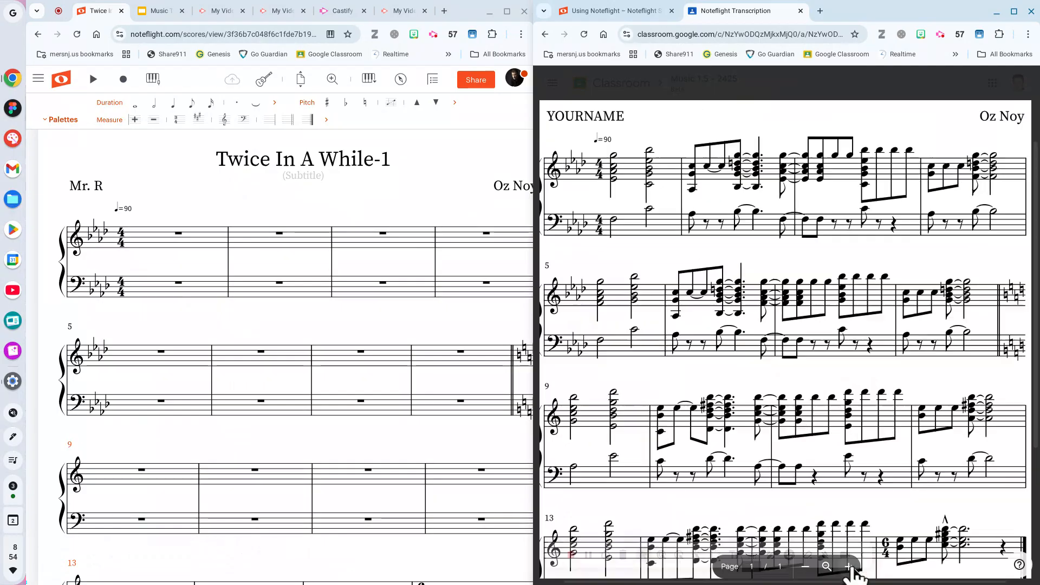
{"action": "left_click", "coordinate": [851, 568]}
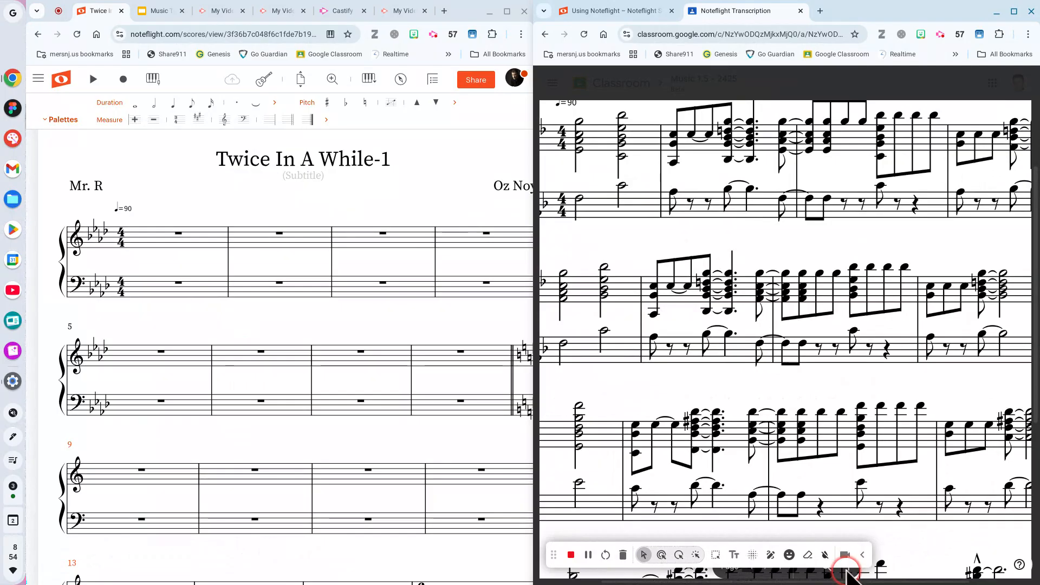
{"action": "scroll", "coordinate": [776, 415], "scroll_direction": "up", "scroll_amount": 3}
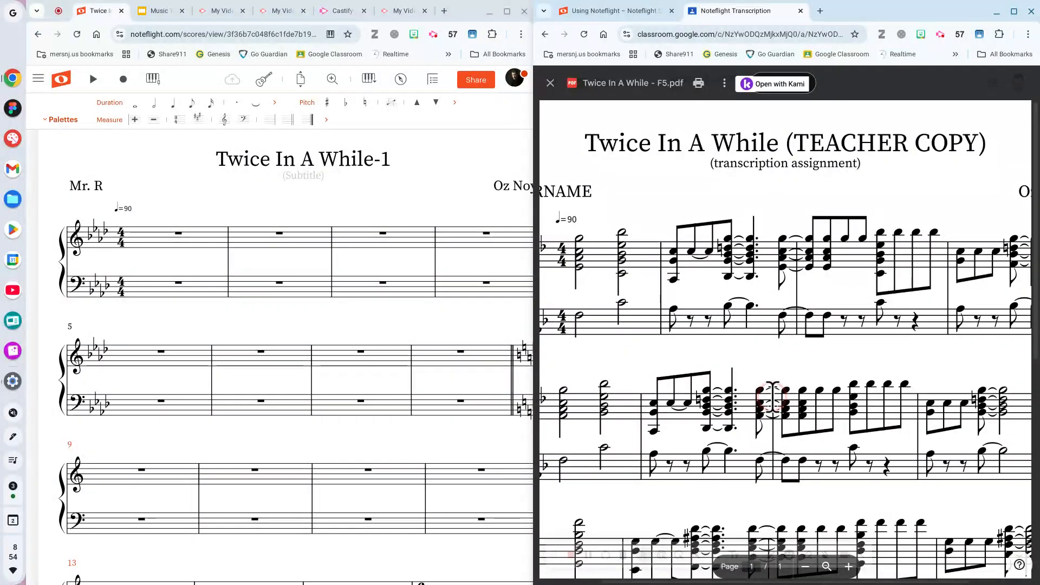
{"action": "scroll", "coordinate": [773, 400], "scroll_direction": "right", "scroll_amount": 2}
{"action": "scroll", "coordinate": [773, 401], "scroll_direction": "left", "scroll_amount": 5}
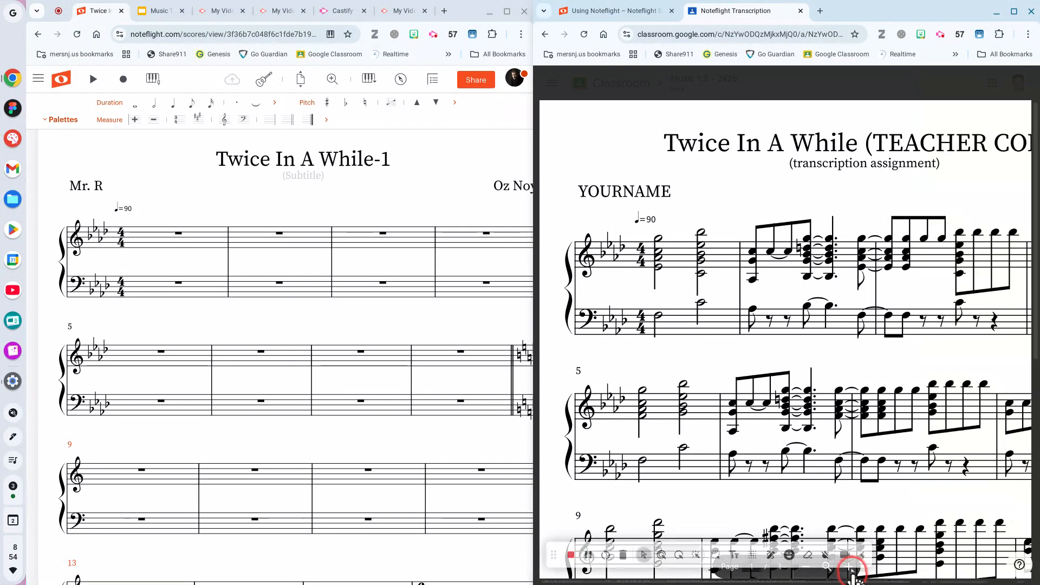
Magnify the PDF two more levels and scroll to the opening measures at top-left.
{"action": "mouse_move", "coordinate": [851, 575]}
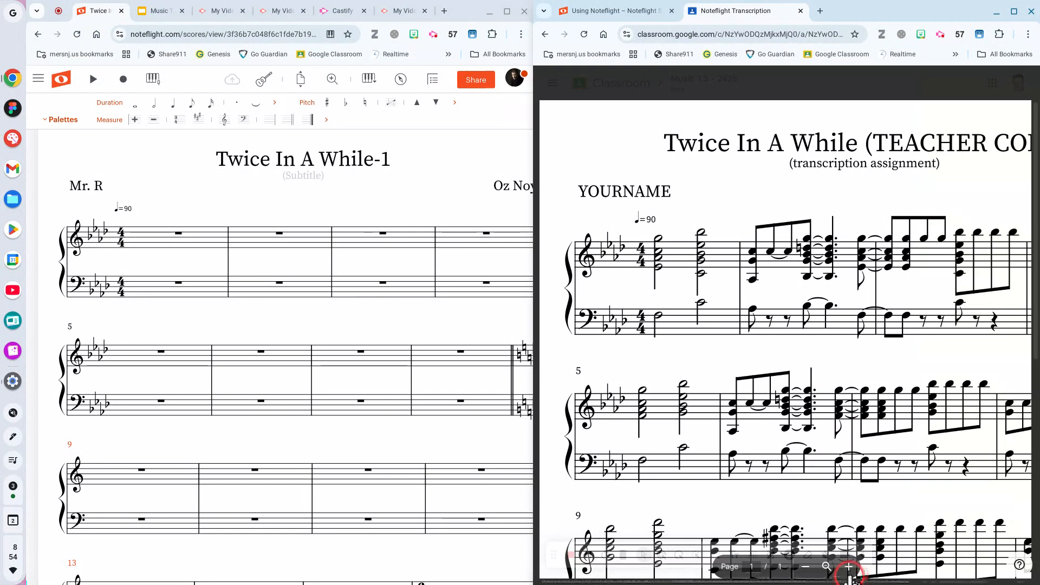
{"action": "left_click", "coordinate": [849, 566]}
{"action": "left_click", "coordinate": [849, 567]}
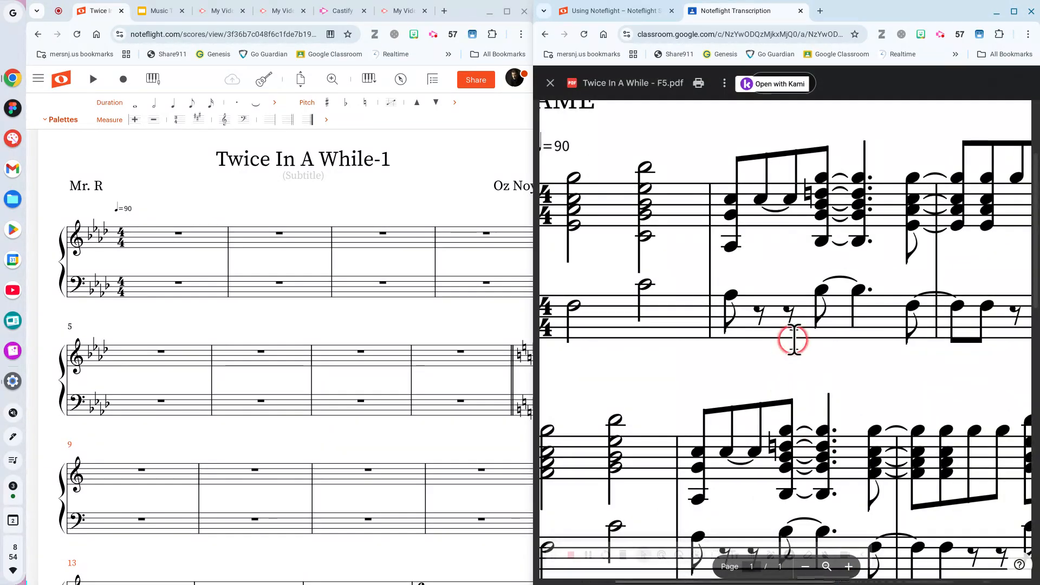
{"action": "scroll", "coordinate": [794, 340], "scroll_direction": "left", "scroll_amount": 3}
{"action": "scroll", "coordinate": [793, 340], "scroll_direction": "up", "scroll_amount": 3}
{"action": "scroll", "coordinate": [794, 340], "scroll_direction": "left", "scroll_amount": 1}
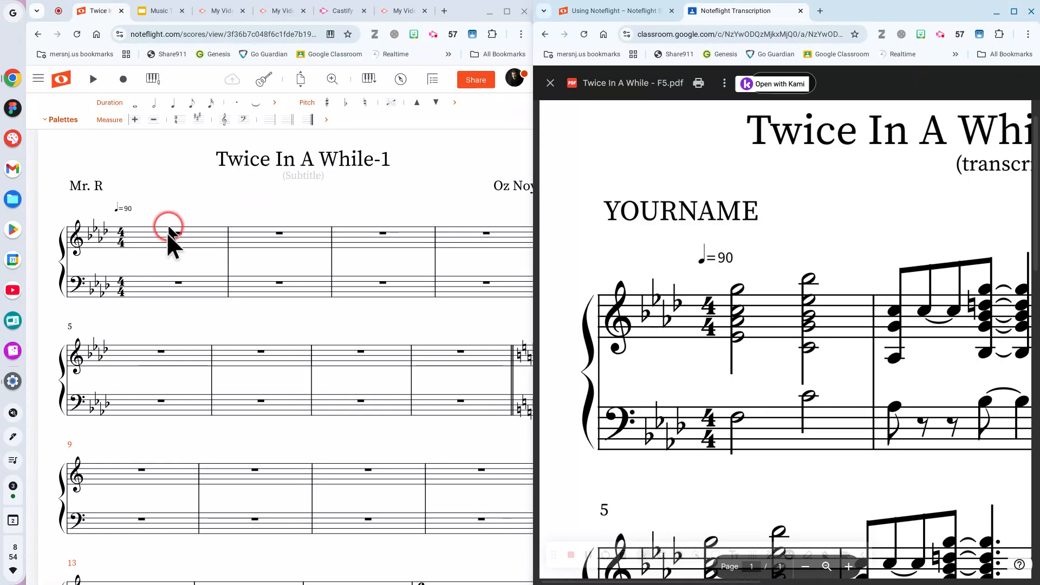
{"action": "left_click", "coordinate": [169, 259]}
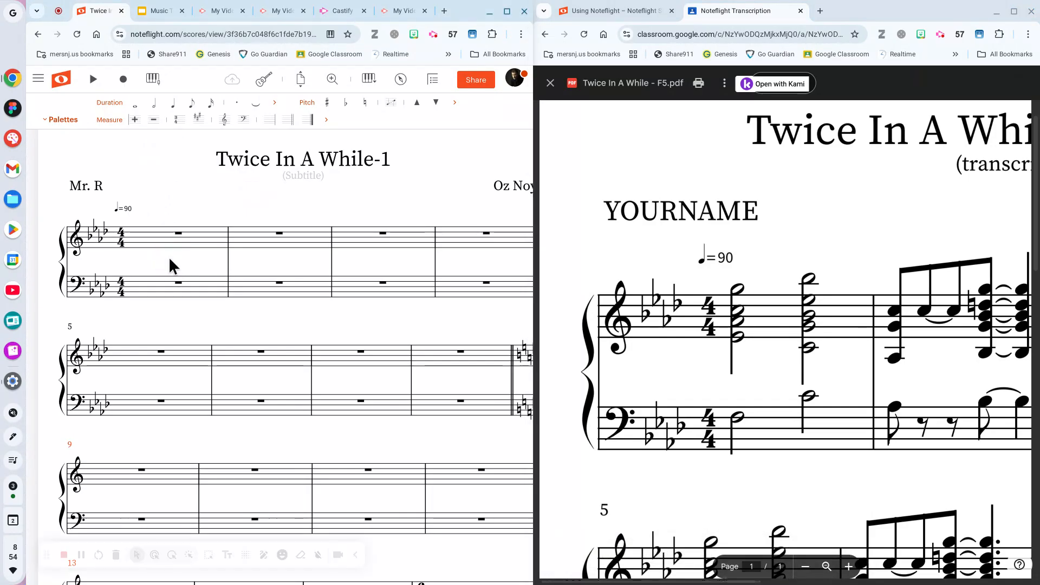
{"action": "key", "text": "ctrl+plus"}
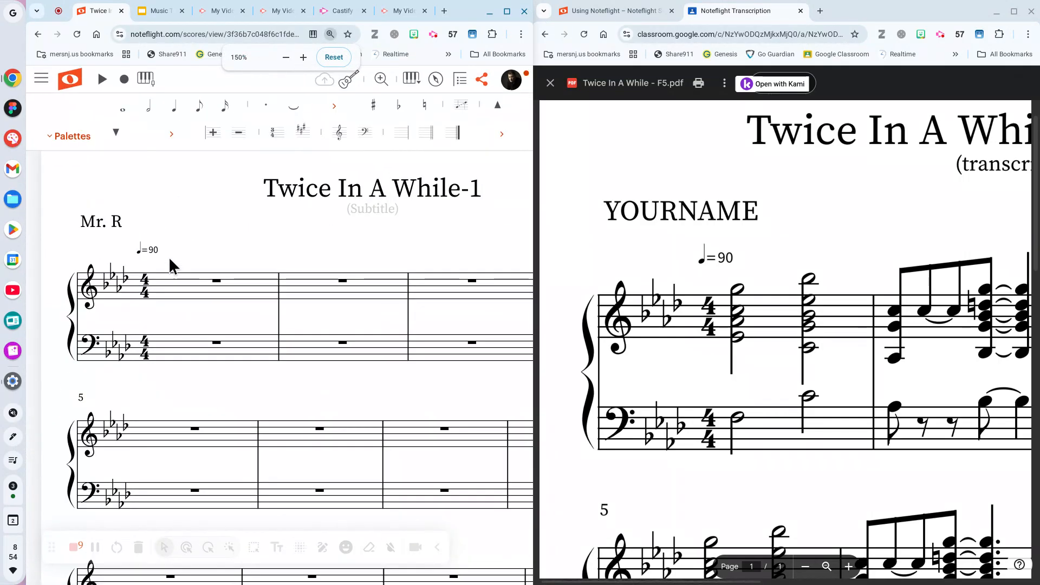
{"action": "key", "text": "ctrl+plus"}
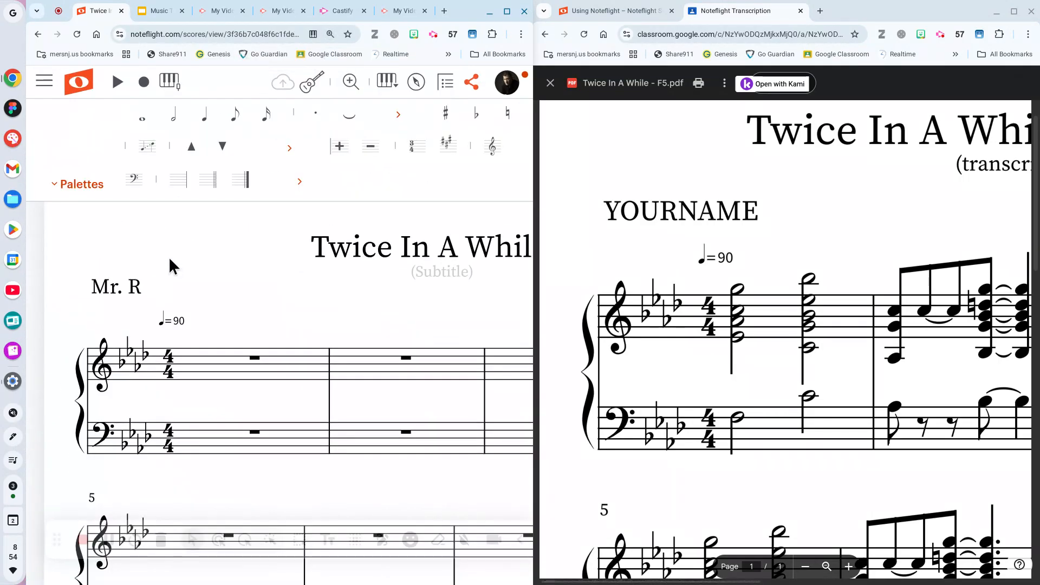
{"action": "key", "text": "ctrl+plus"}
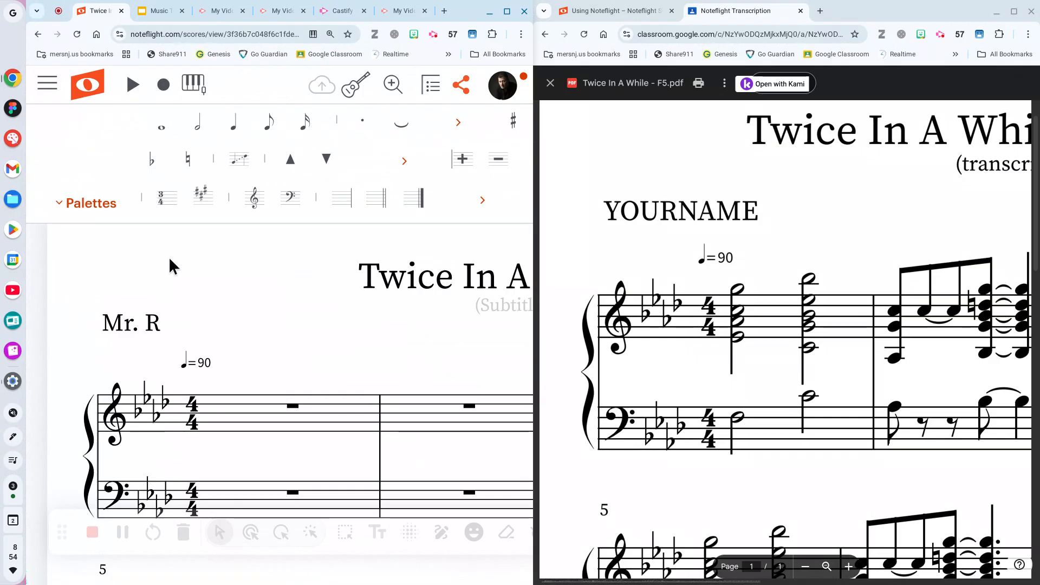
{"action": "key", "text": "ctrl+minus"}
{"action": "key", "text": "ctrl+minus"}
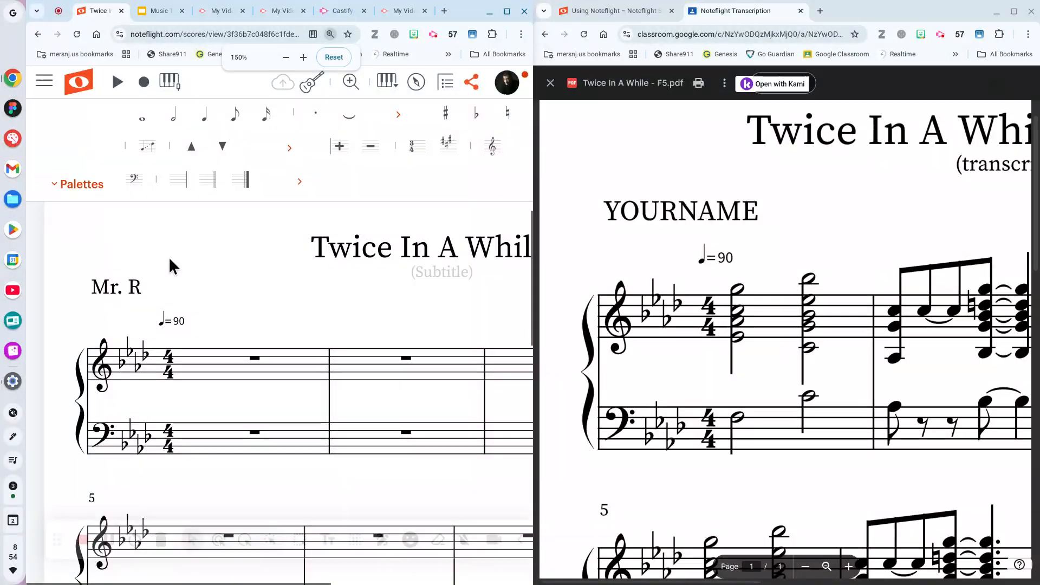
{"action": "key", "text": "ctrl+minus"}
{"action": "key", "text": "ctrl+minus"}
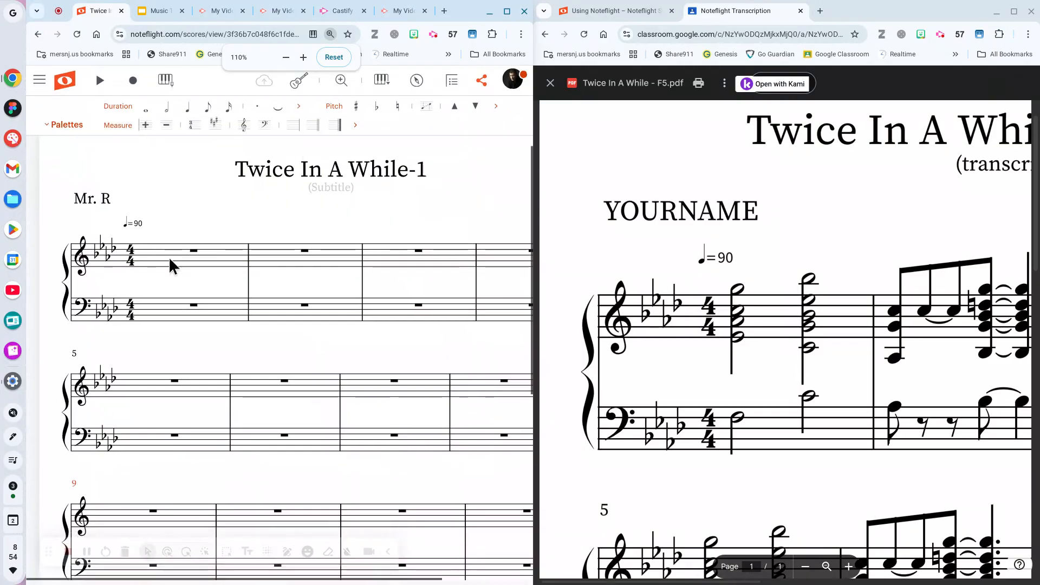
{"action": "key", "text": "ctrl+minus"}
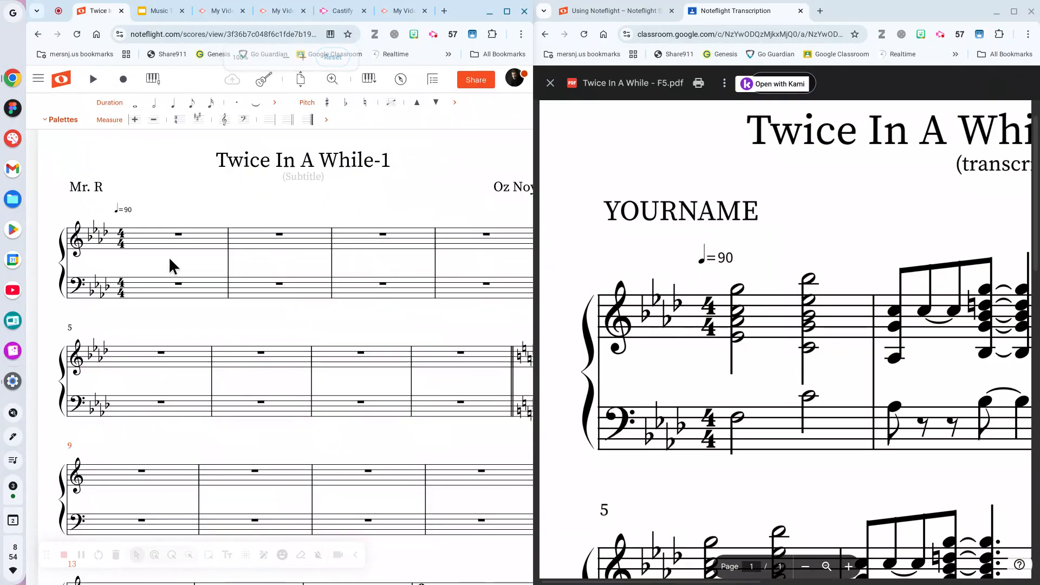
Zoom the Noteflight score to about 360% and bring measure 1 into view.
{"action": "left_click", "coordinate": [332, 80]}
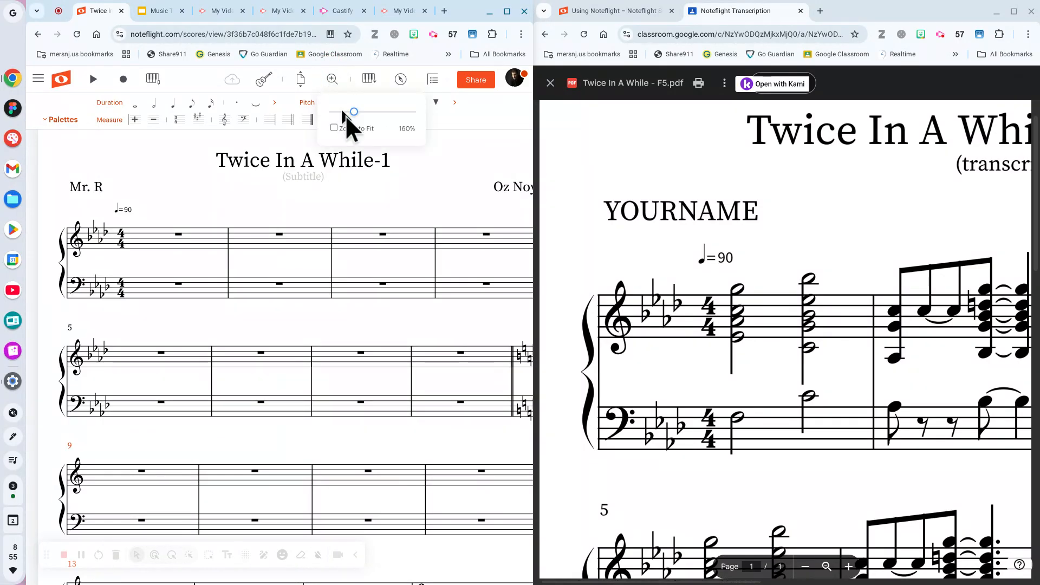
{"action": "left_click", "coordinate": [354, 112]}
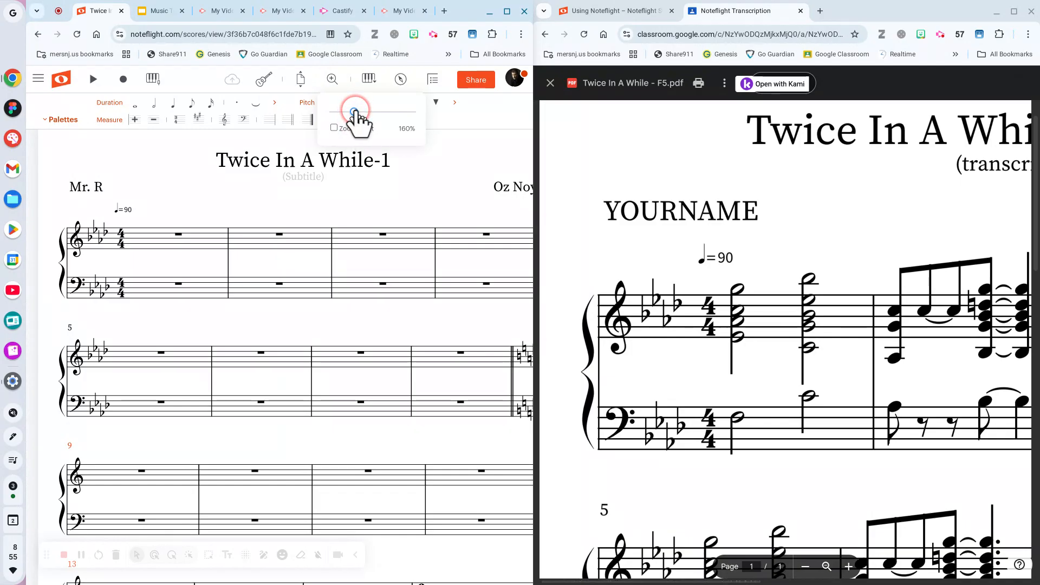
{"action": "left_click_drag", "start_coordinate": [355, 112], "coordinate": [388, 112]}
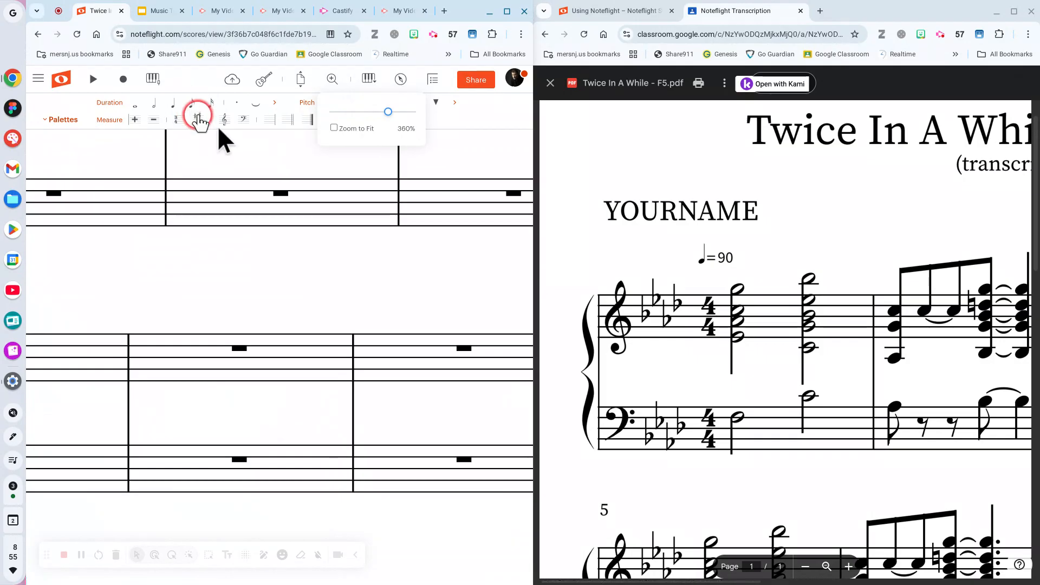
{"action": "left_click", "coordinate": [332, 128]}
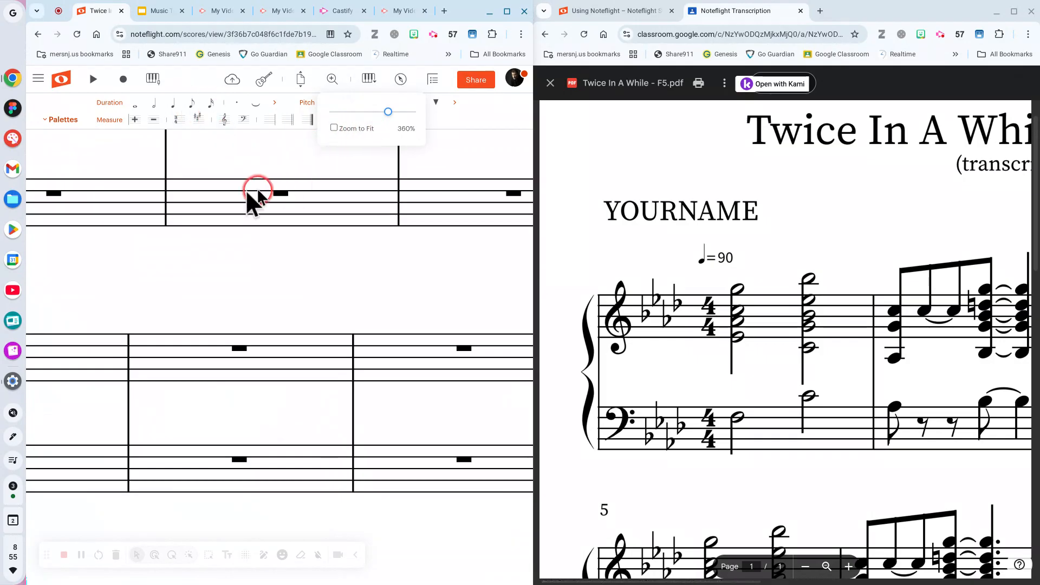
{"action": "left_click", "coordinate": [332, 81]}
{"action": "left_click", "coordinate": [342, 290]}
{"action": "scroll", "coordinate": [343, 289], "scroll_direction": "up", "scroll_amount": 3}
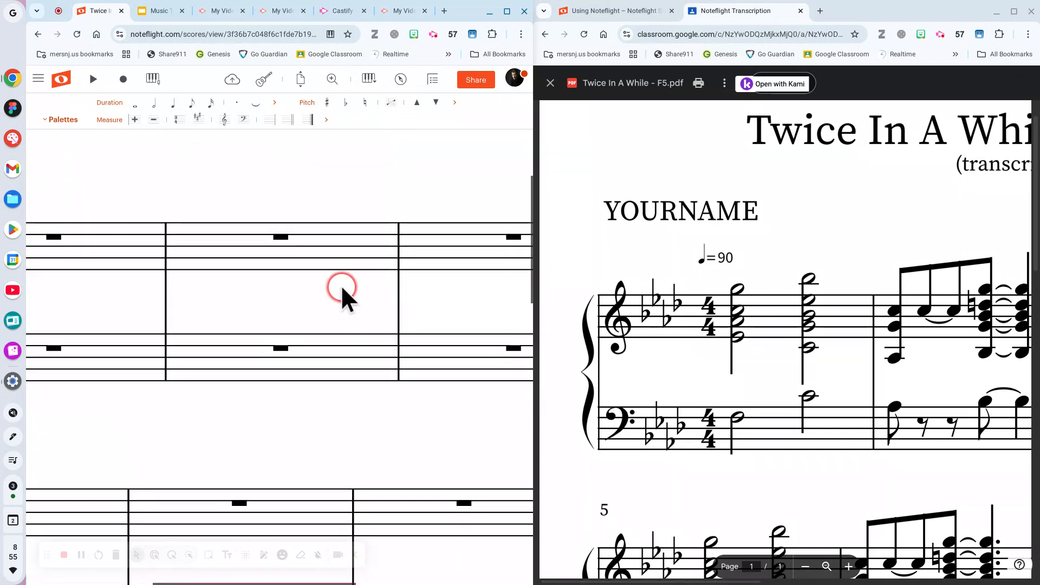
{"action": "scroll", "coordinate": [341, 285], "scroll_direction": "up", "scroll_amount": 3}
{"action": "scroll", "coordinate": [342, 286], "scroll_direction": "down", "scroll_amount": 2}
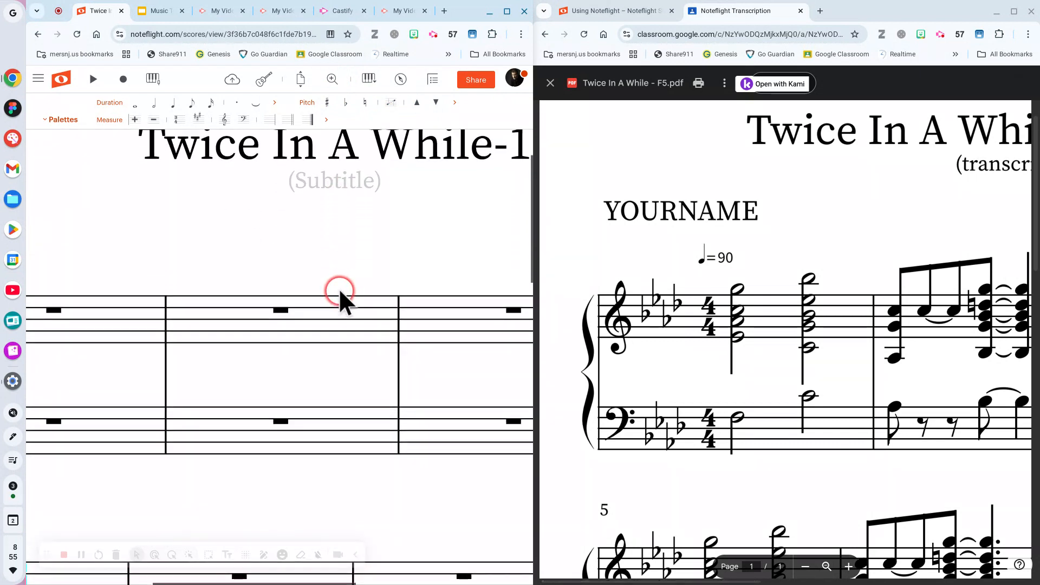
{"action": "scroll", "coordinate": [339, 288], "scroll_direction": "right", "scroll_amount": 2}
{"action": "scroll", "coordinate": [336, 296], "scroll_direction": "left", "scroll_amount": 5}
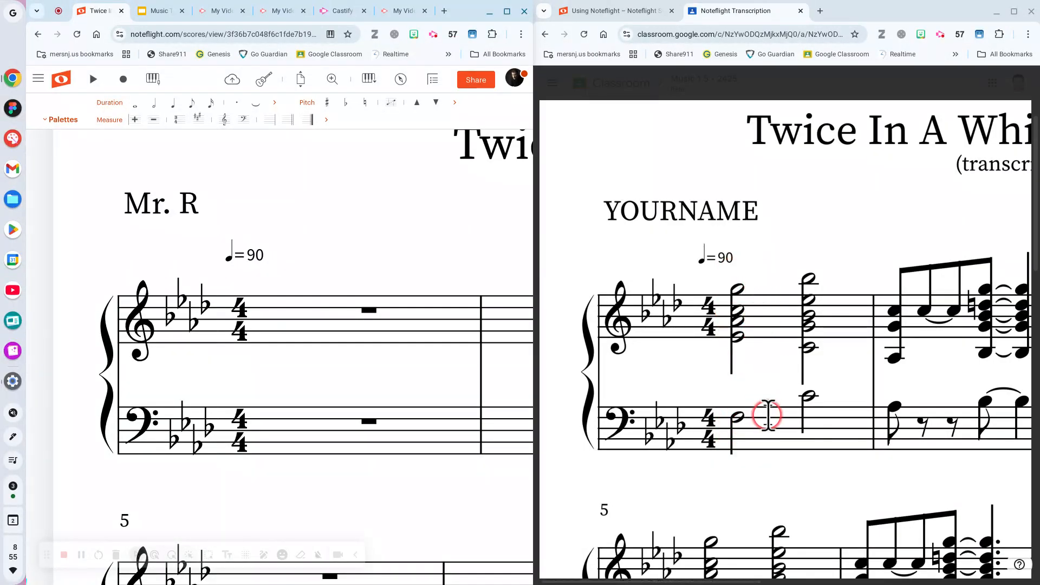
Select the treble-staff measure 1 of 'Twice In A While-1' for note entry.
{"action": "left_click", "coordinate": [768, 338]}
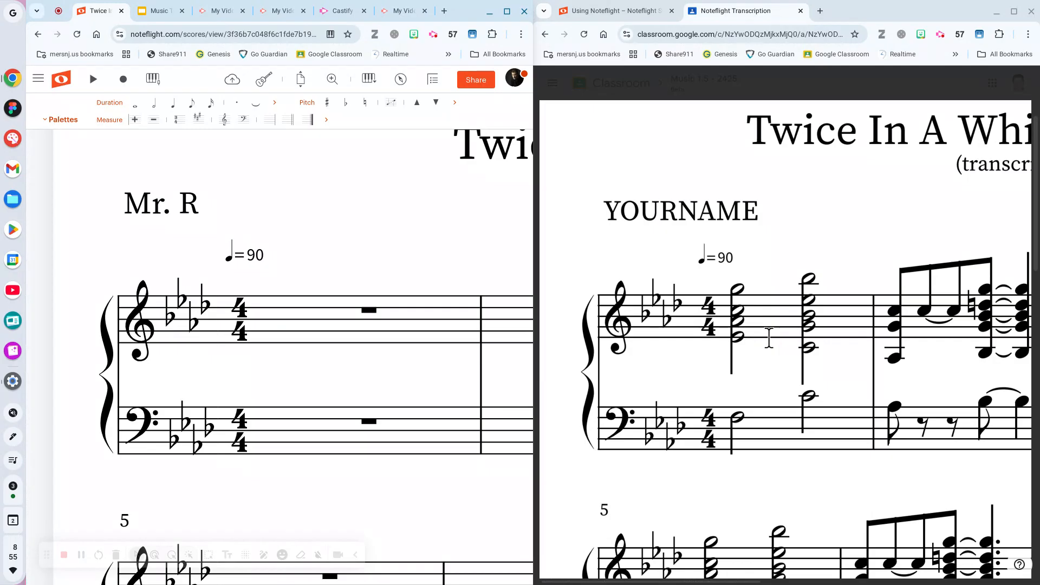
{"action": "left_click", "coordinate": [304, 291]}
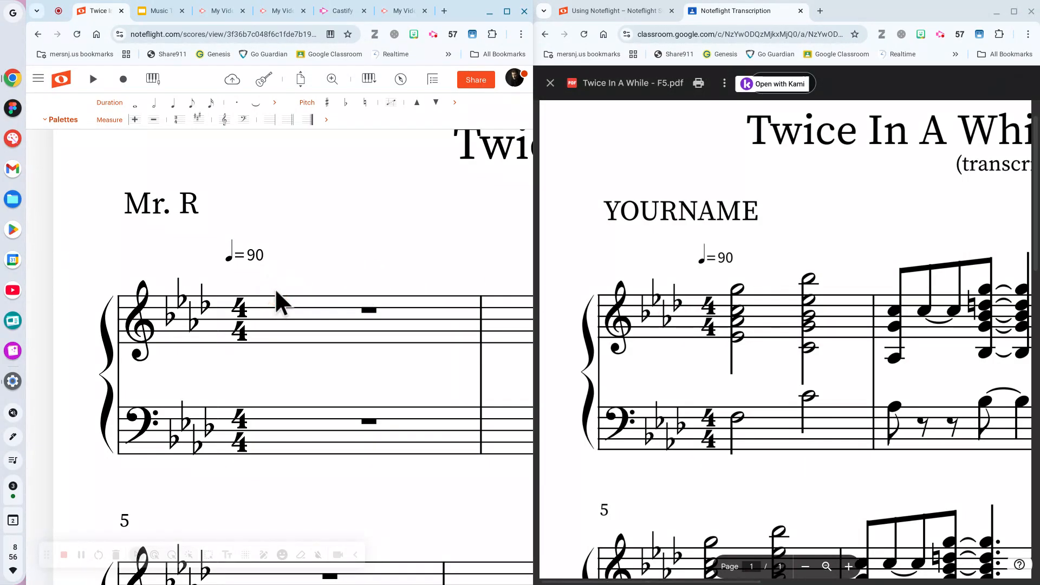
{"action": "left_click", "coordinate": [250, 225]}
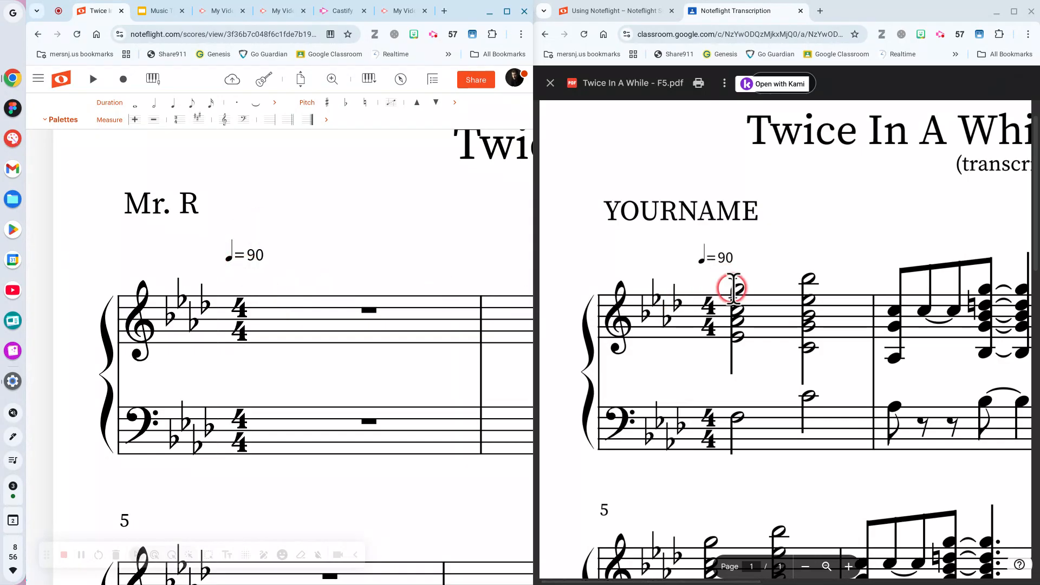
{"action": "left_click", "coordinate": [286, 301]}
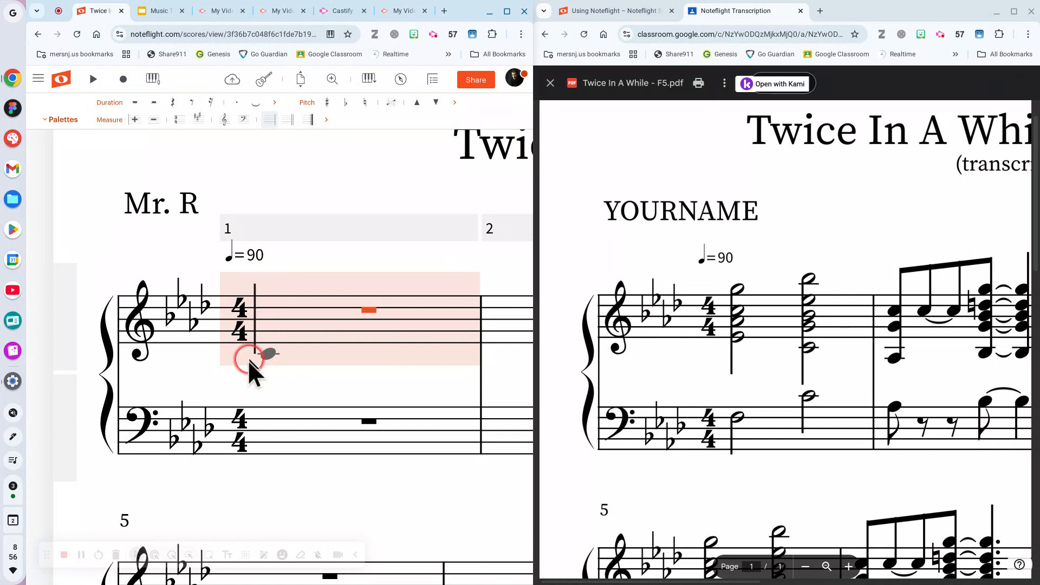
Enter the first note in treble measure 1 and make it a half note.
{"action": "left_click", "coordinate": [242, 287]}
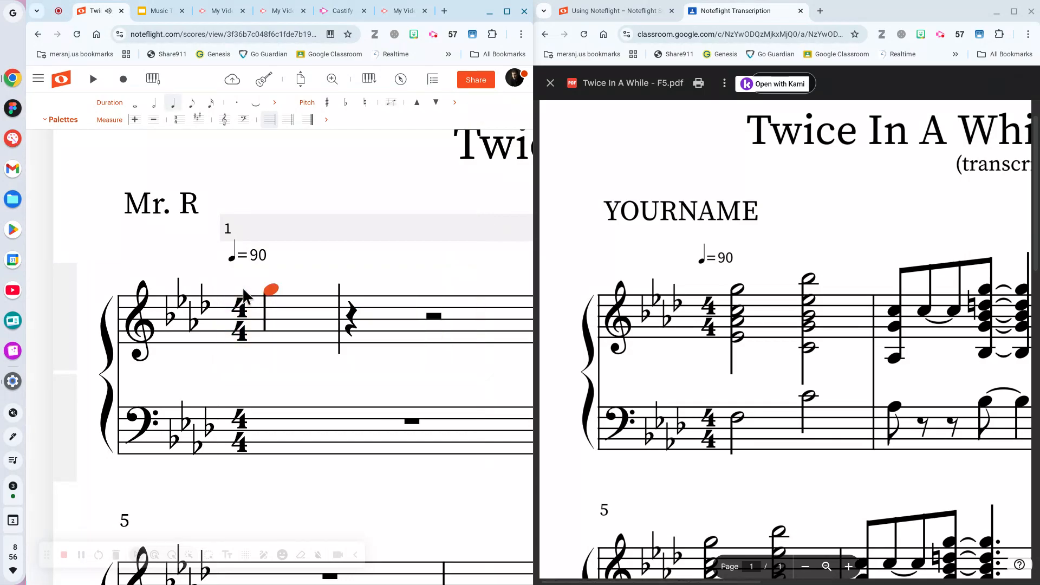
{"action": "left_click", "coordinate": [269, 285]}
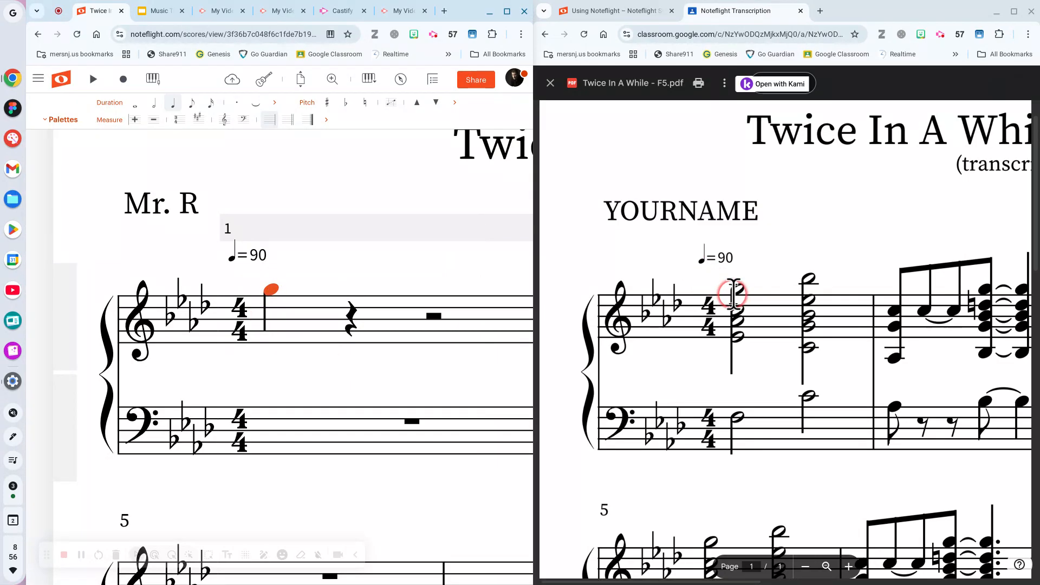
{"action": "left_click", "coordinate": [261, 289]}
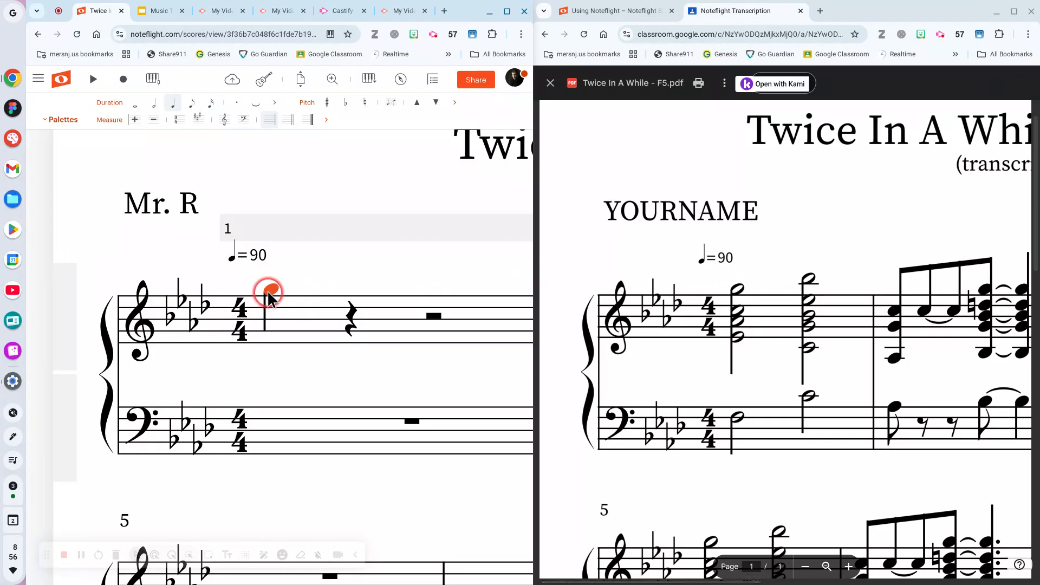
{"action": "left_click", "coordinate": [241, 226]}
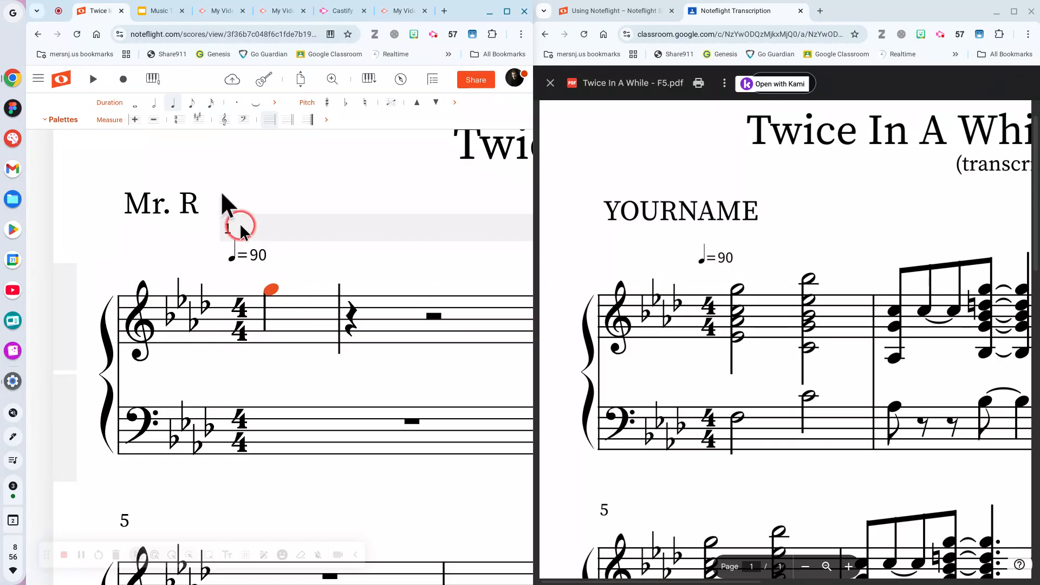
{"action": "left_click", "coordinate": [154, 106]}
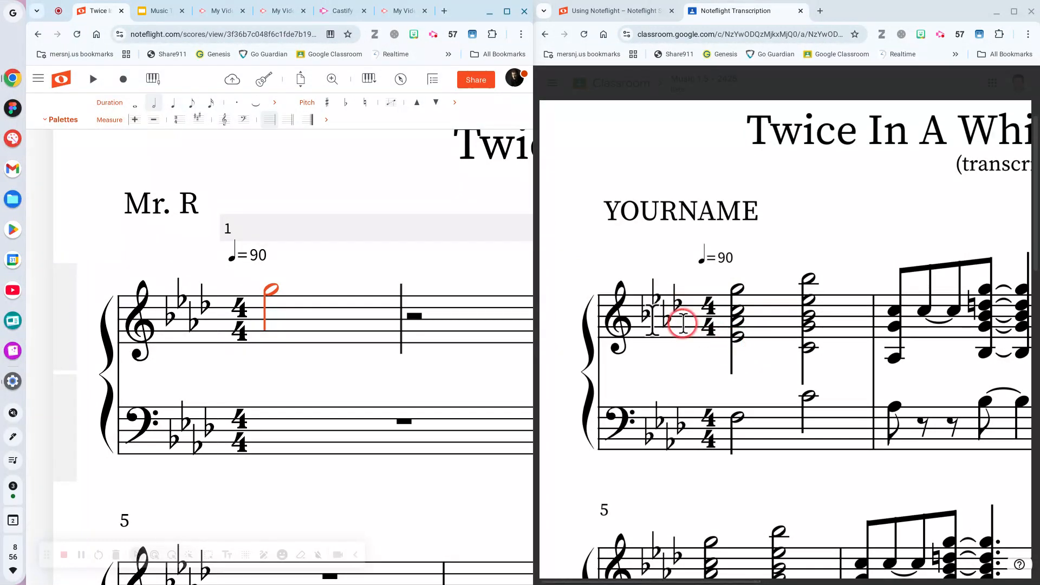
Build the four-note beat-1 half-note chord and place the beat-3 top half note.
{"action": "left_click", "coordinate": [272, 289]}
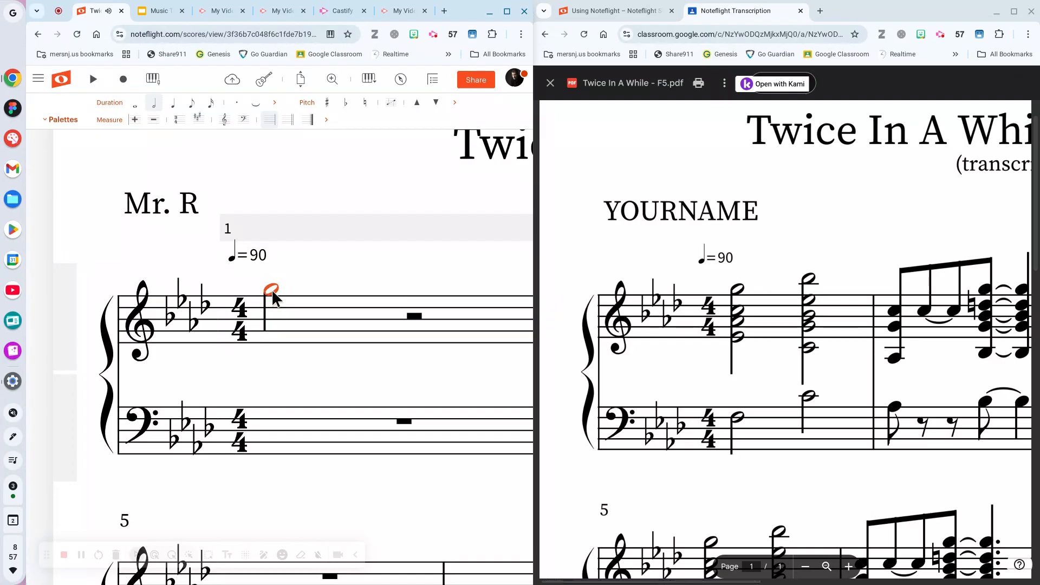
{"action": "left_click", "coordinate": [268, 313]}
{"action": "left_click", "coordinate": [272, 321]}
{"action": "left_click_drag", "start_coordinate": [272, 325], "coordinate": [275, 322]}
{"action": "left_click", "coordinate": [269, 323]}
{"action": "left_click_drag", "start_coordinate": [268, 337], "coordinate": [271, 342]}
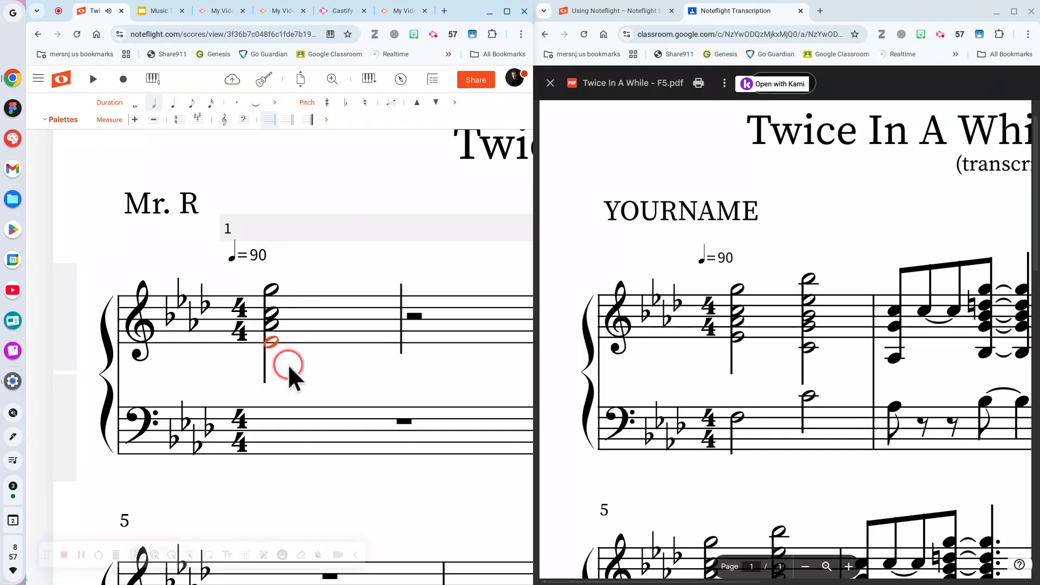
{"action": "left_click", "coordinate": [272, 344]}
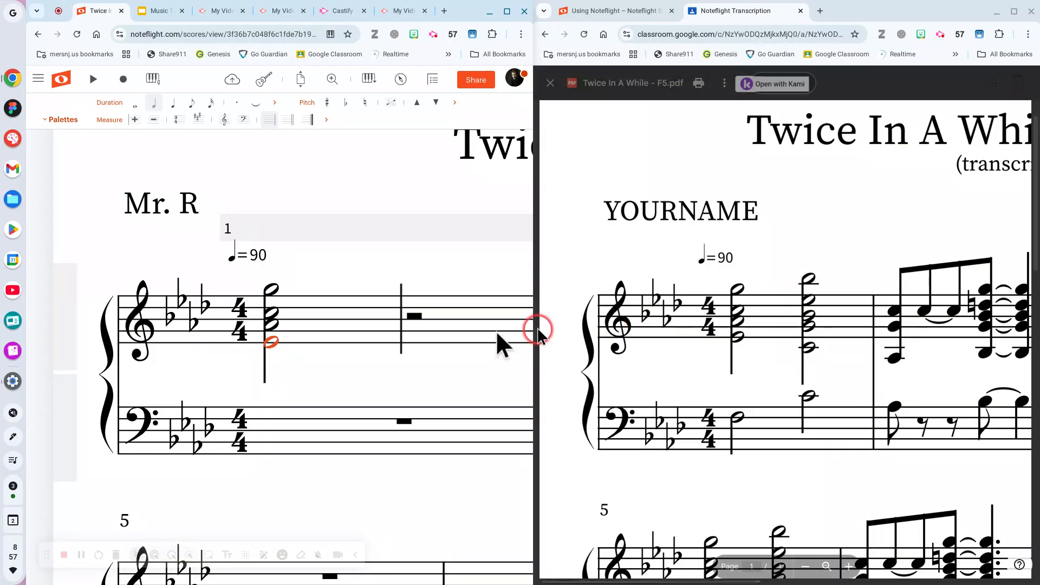
{"action": "left_click", "coordinate": [410, 275]}
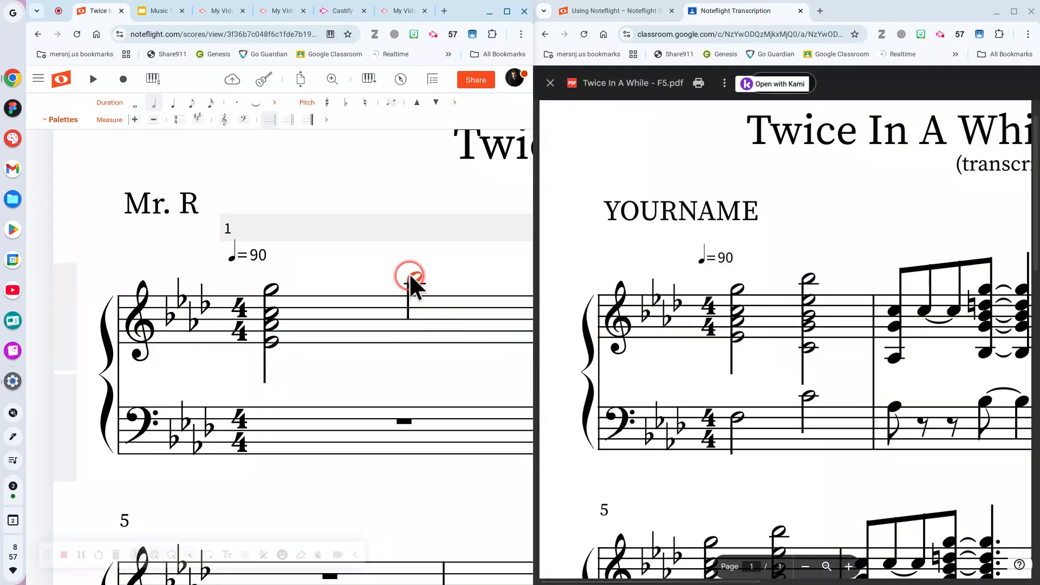
Add the beat-3 chord's lower notes down to the ledger-line note below the staff.
{"action": "left_click", "coordinate": [420, 302]}
{"action": "left_click", "coordinate": [420, 302]}
{"action": "left_click", "coordinate": [415, 320]}
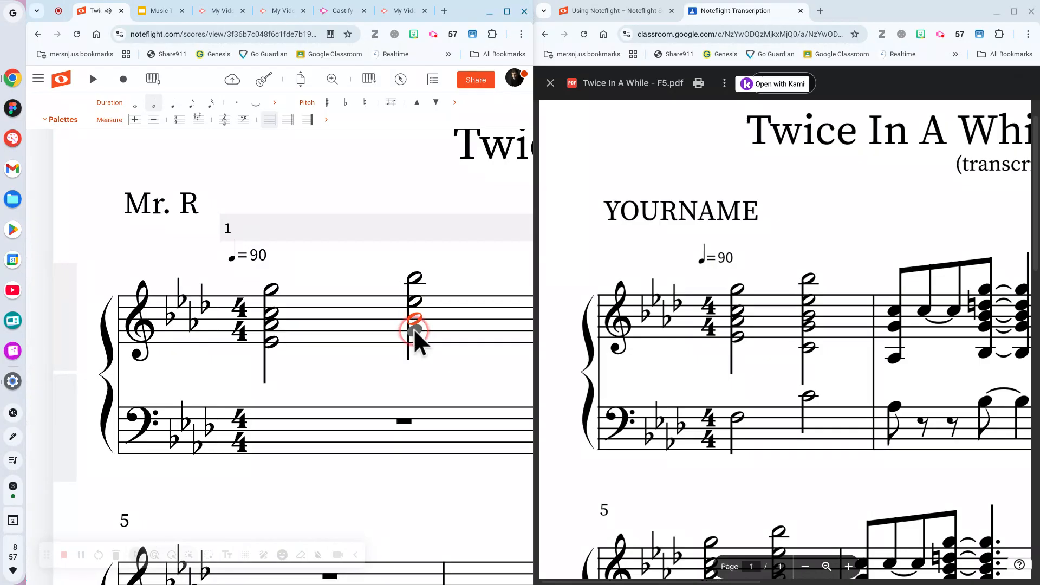
{"action": "left_click", "coordinate": [414, 328]}
{"action": "left_click", "coordinate": [415, 354]}
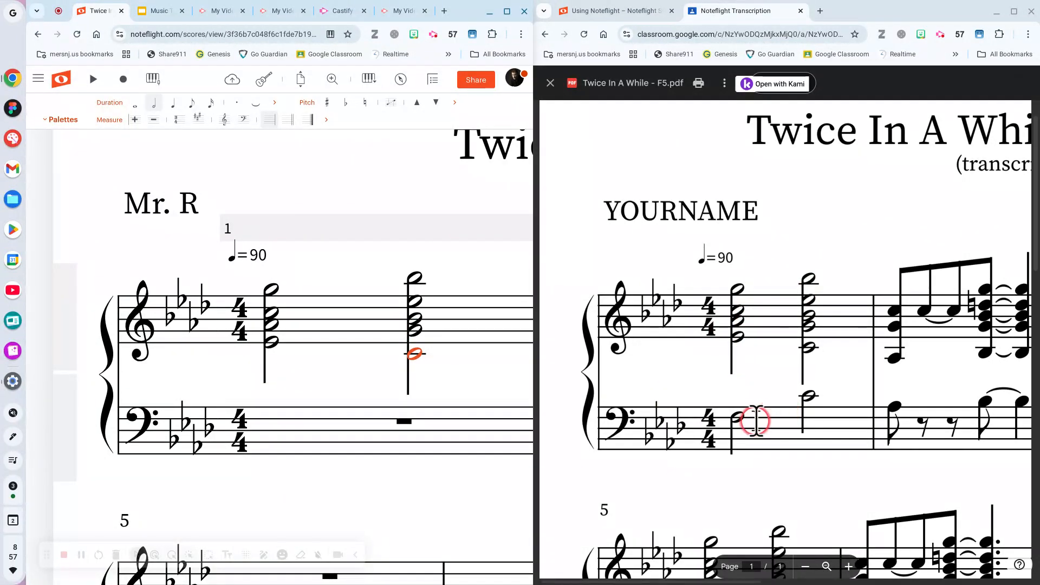
Enter two half notes in bass measure 1, the second on middle C, and save.
{"action": "left_click", "coordinate": [259, 418]}
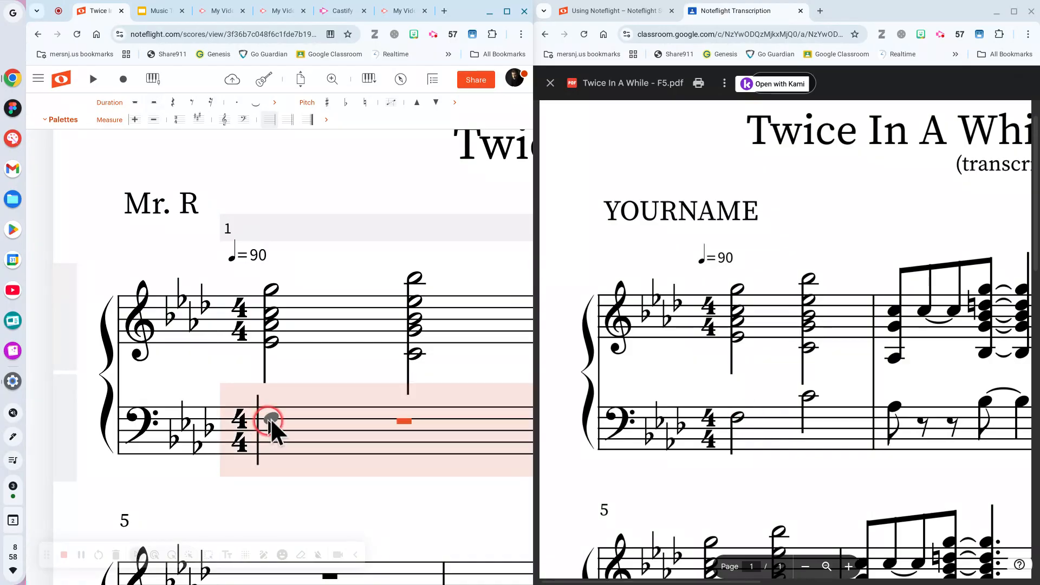
{"action": "left_click", "coordinate": [270, 420]}
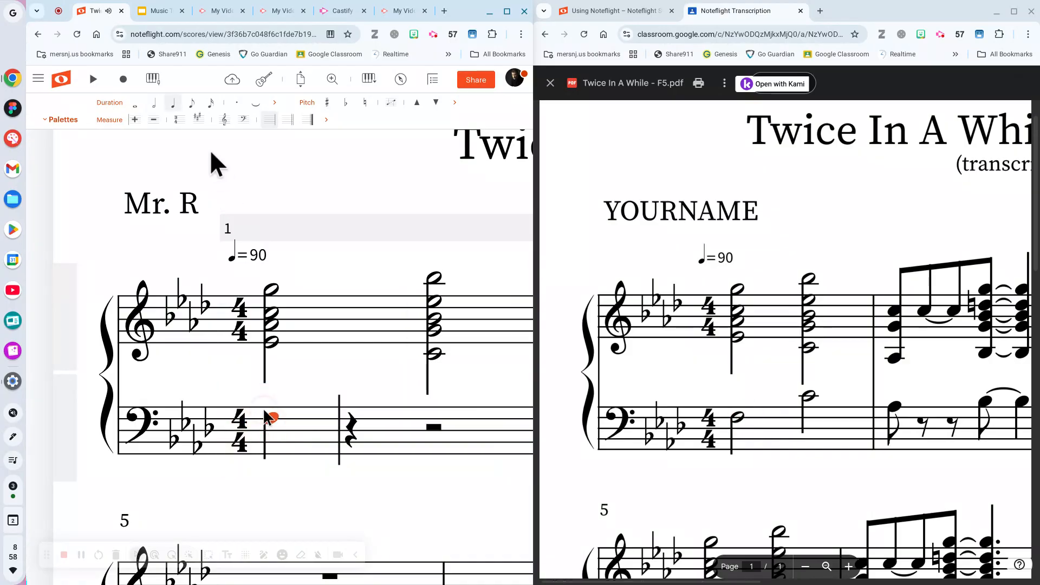
{"action": "left_click", "coordinate": [155, 104]}
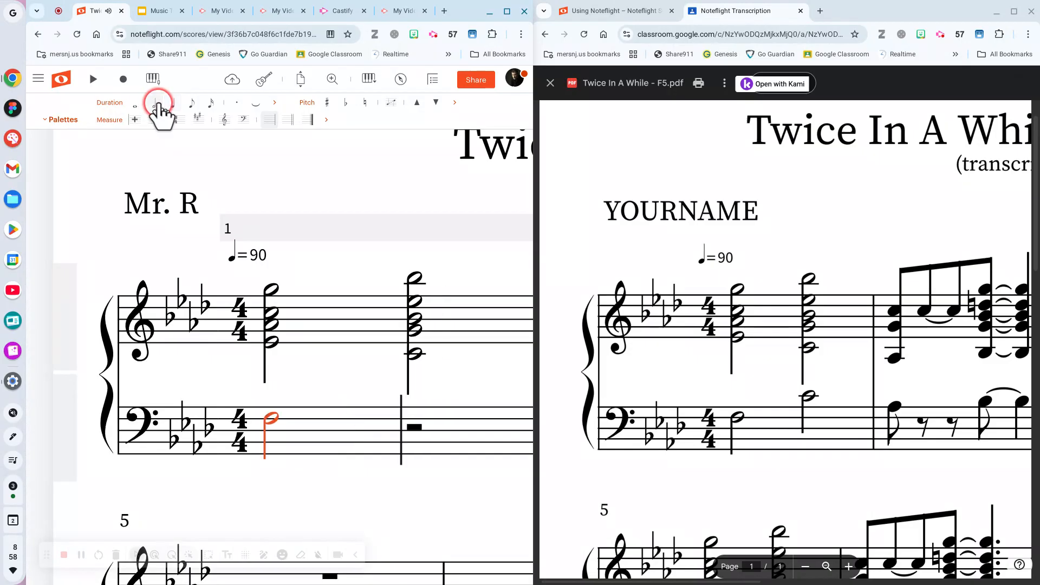
{"action": "left_click_drag", "start_coordinate": [417, 419], "coordinate": [414, 394]}
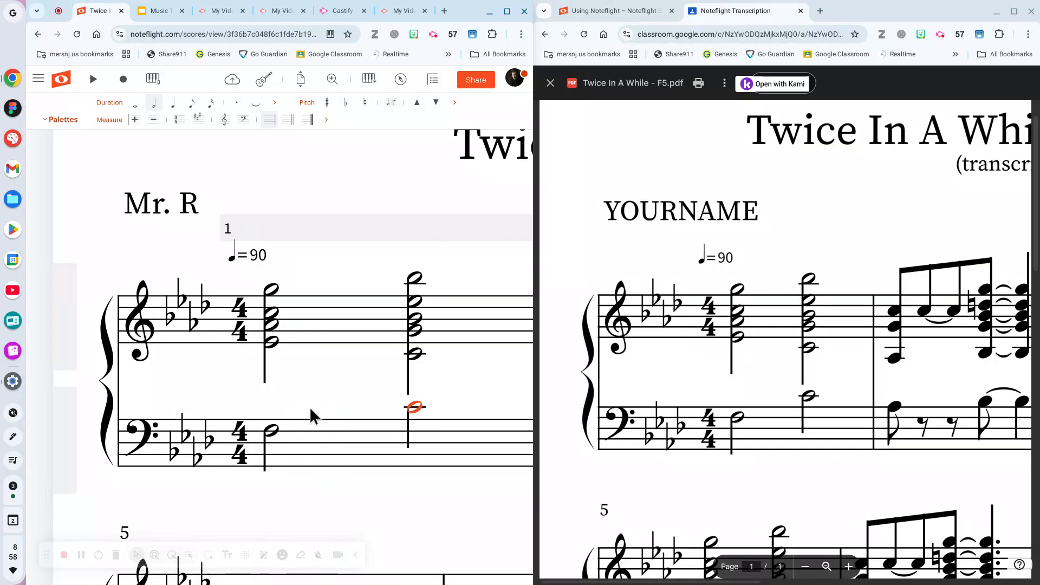
{"action": "left_click", "coordinate": [234, 80]}
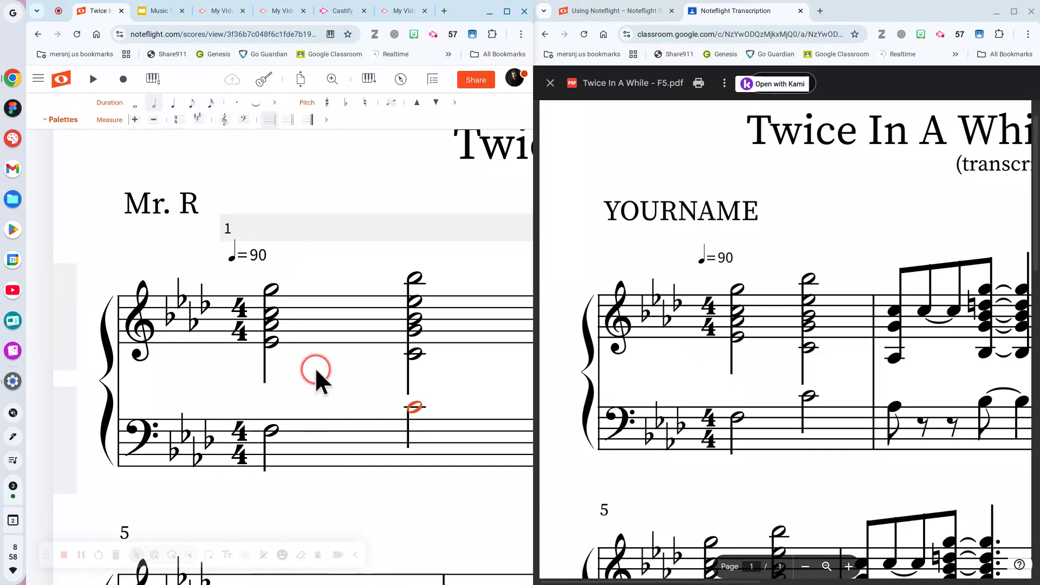
{"action": "scroll", "coordinate": [314, 374], "scroll_direction": "right", "scroll_amount": 5}
Scroll right to measures 2–3 and bring the PDF's measure 2 into view alongside.
{"action": "scroll", "coordinate": [314, 373], "scroll_direction": "right", "scroll_amount": 5}
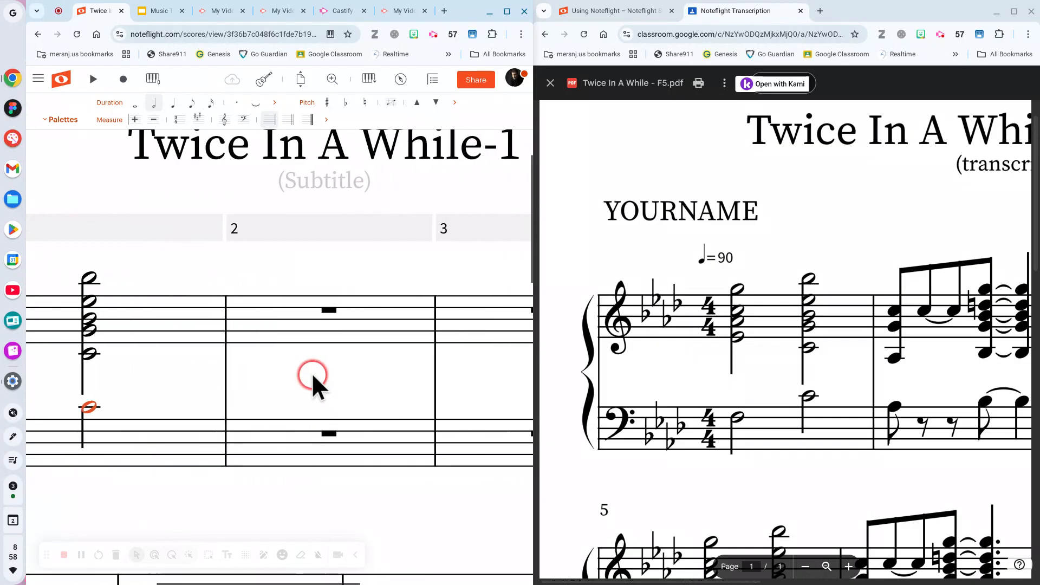
{"action": "scroll", "coordinate": [694, 328], "scroll_direction": "right", "scroll_amount": 5}
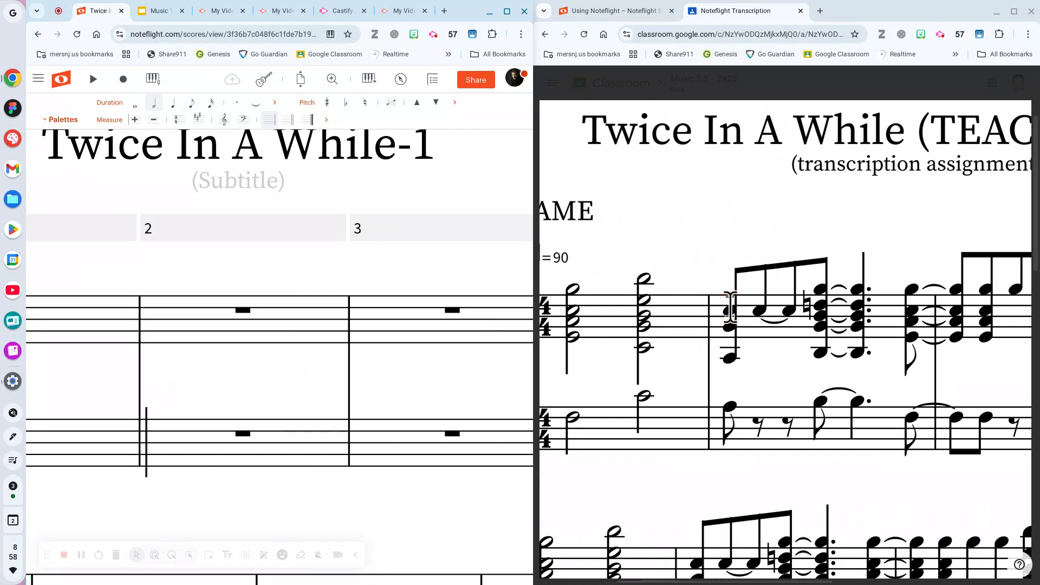
{"action": "mouse_move", "coordinate": [743, 387]}
{"action": "left_mouse_down"}
{"action": "mouse_move", "coordinate": [741, 274]}
{"action": "mouse_move", "coordinate": [733, 360]}
{"action": "mouse_move", "coordinate": [739, 268]}
{"action": "left_mouse_up"}
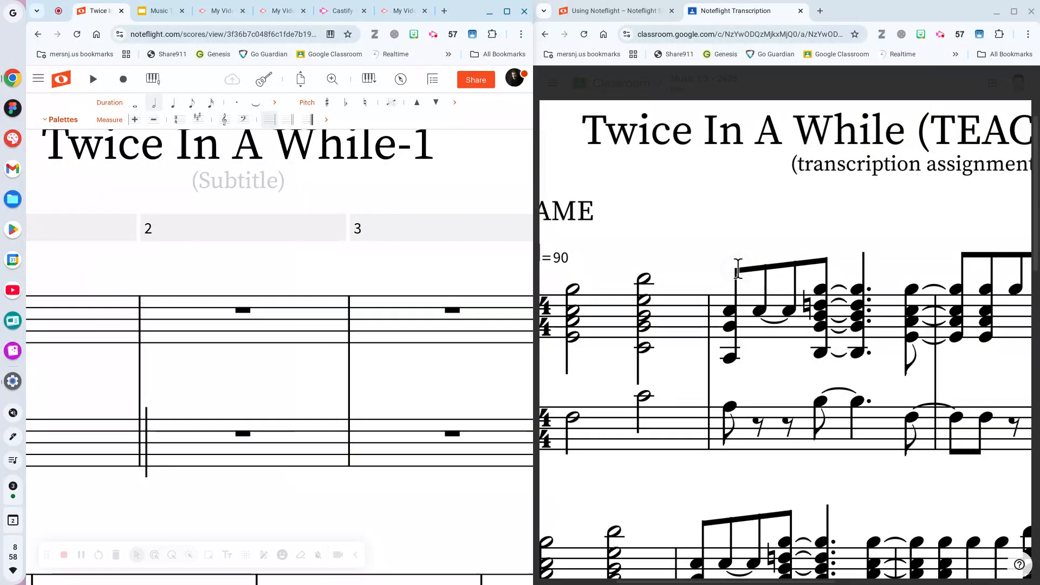
{"action": "left_click", "coordinate": [735, 269]}
{"action": "left_click", "coordinate": [749, 268]}
{"action": "left_click", "coordinate": [758, 268]}
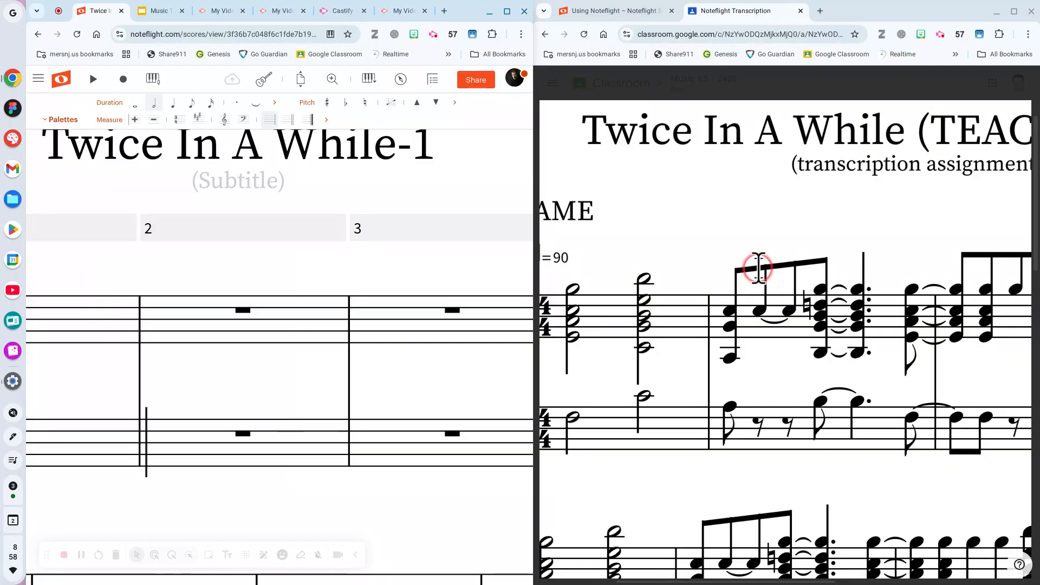
{"action": "left_click", "coordinate": [579, 266]}
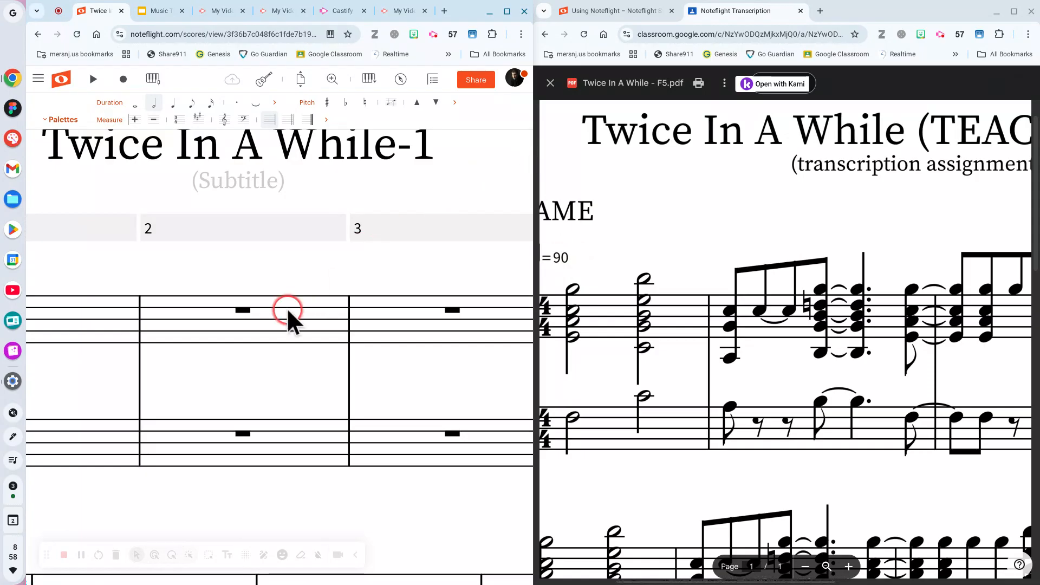
Enter an eighth-note chord opening treble measure 2, down to a low ledger-line note.
{"action": "left_click", "coordinate": [148, 311]}
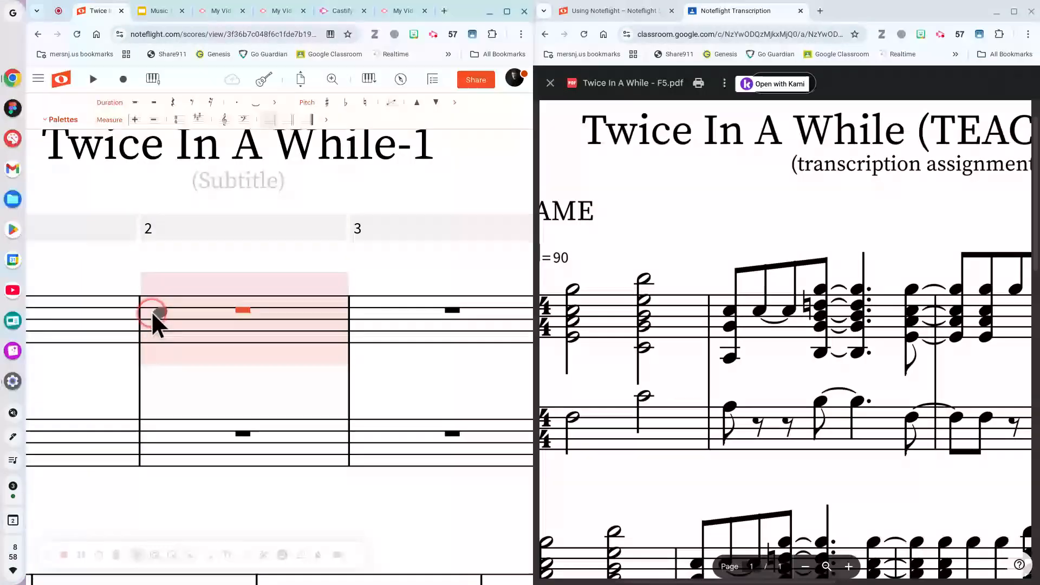
{"action": "left_click", "coordinate": [151, 310]}
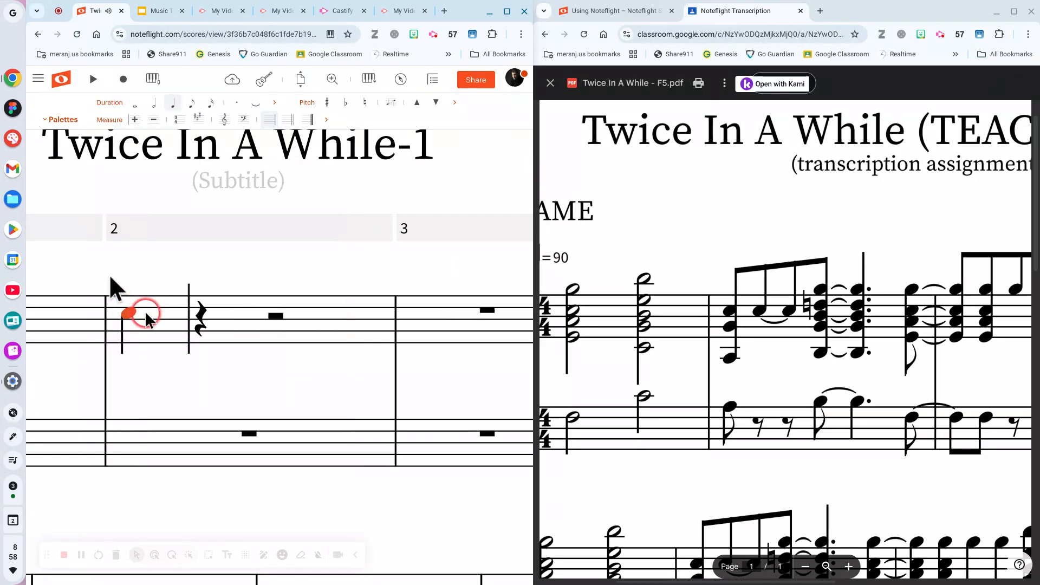
{"action": "left_click", "coordinate": [192, 102]}
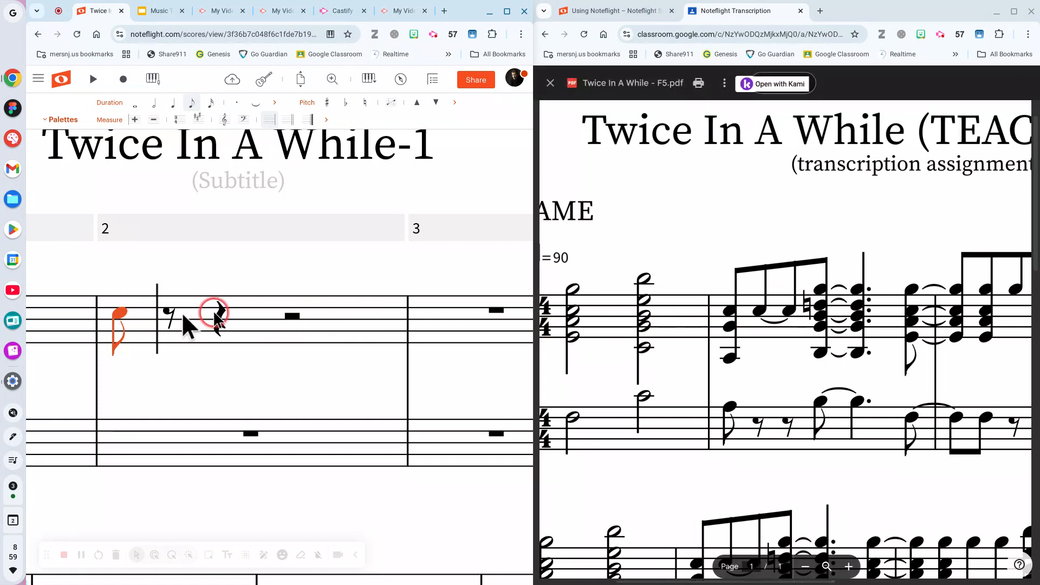
{"action": "left_click", "coordinate": [118, 309]}
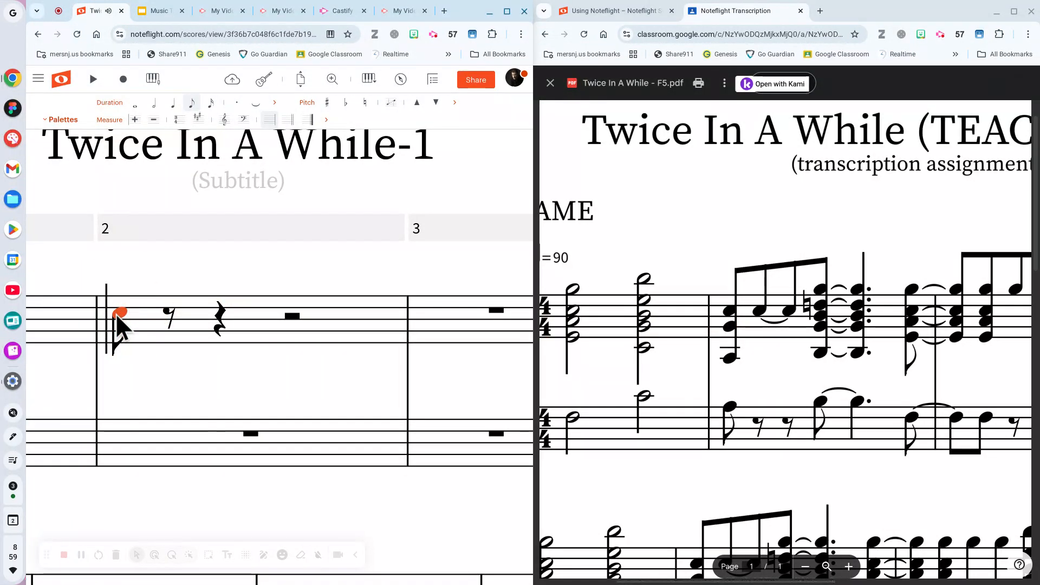
{"action": "left_click", "coordinate": [119, 329]}
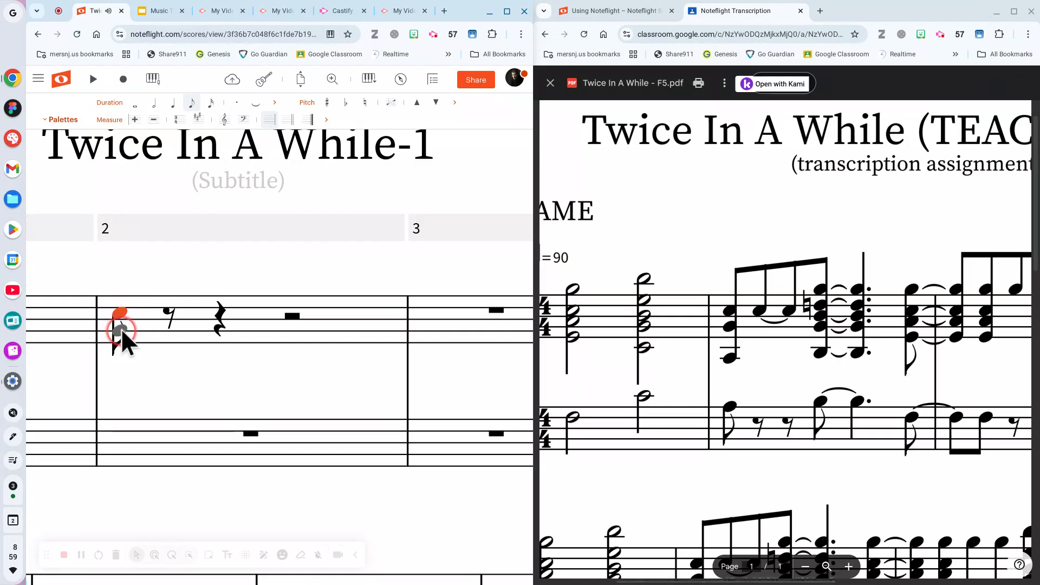
{"action": "left_click", "coordinate": [119, 329]}
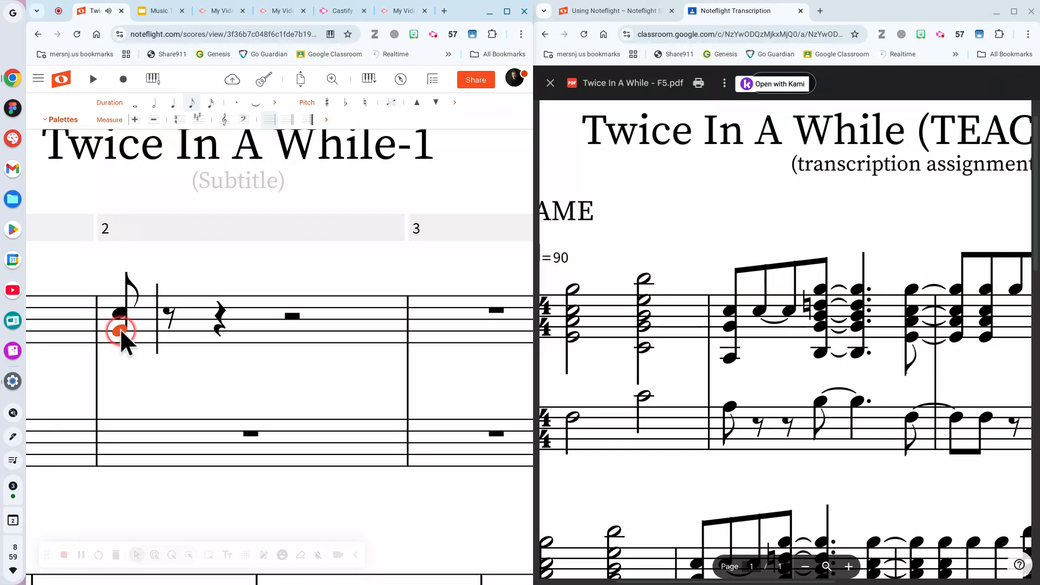
{"action": "left_click", "coordinate": [116, 363]}
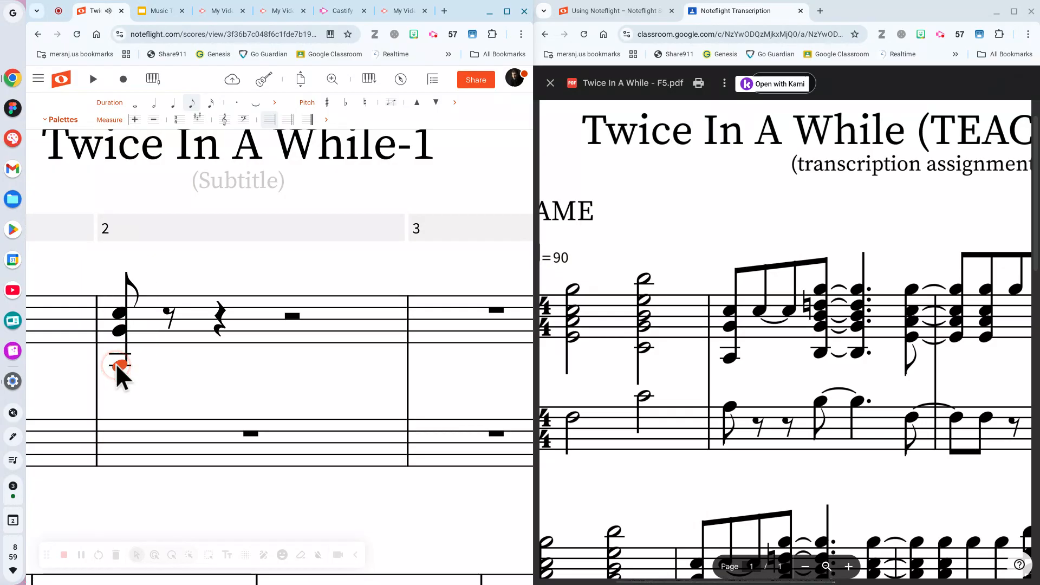
Place a second eighth note beamed after the opening chord.
{"action": "left_click", "coordinate": [112, 305]}
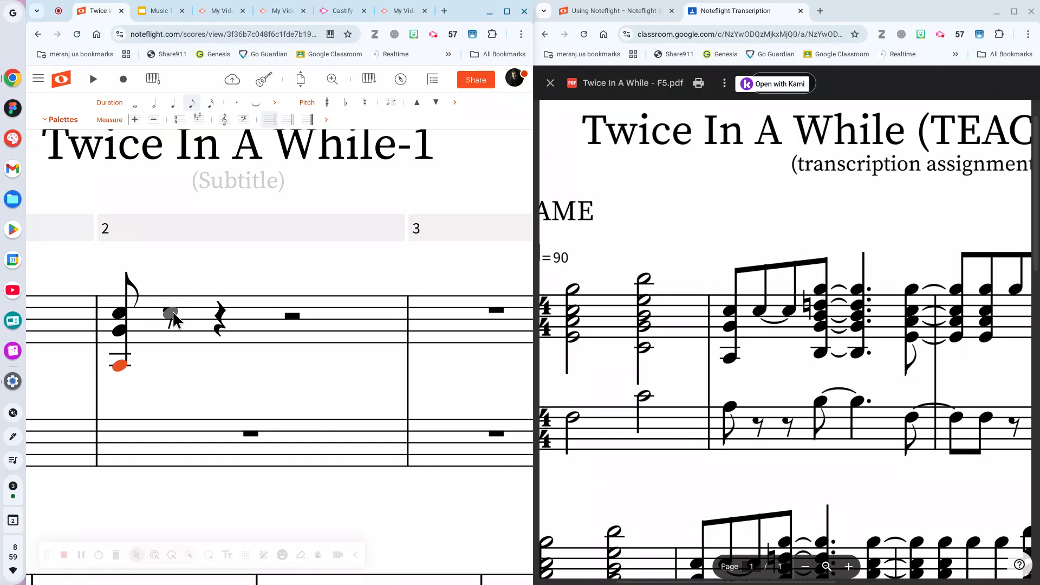
{"action": "left_click", "coordinate": [173, 311]}
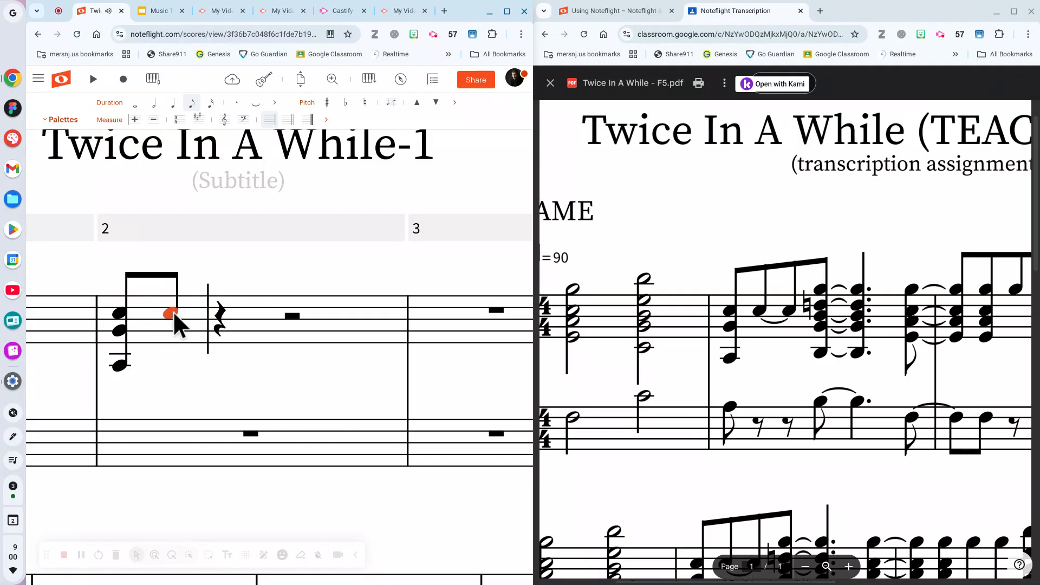
{"action": "left_click", "coordinate": [178, 314]}
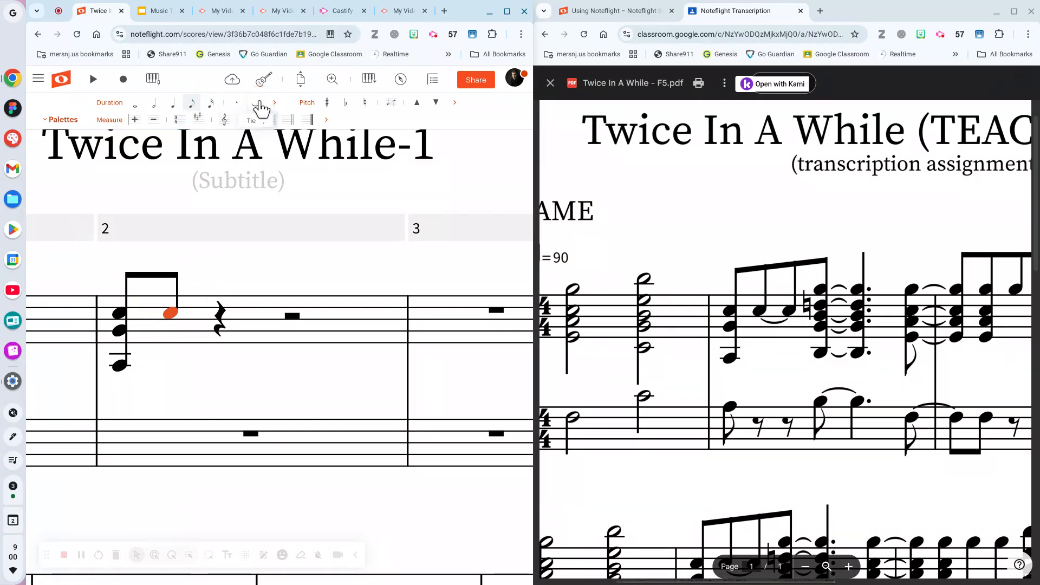
Tie the second eighth to a new third eighth, then add a beamed fourth eighth.
{"action": "left_click", "coordinate": [256, 104]}
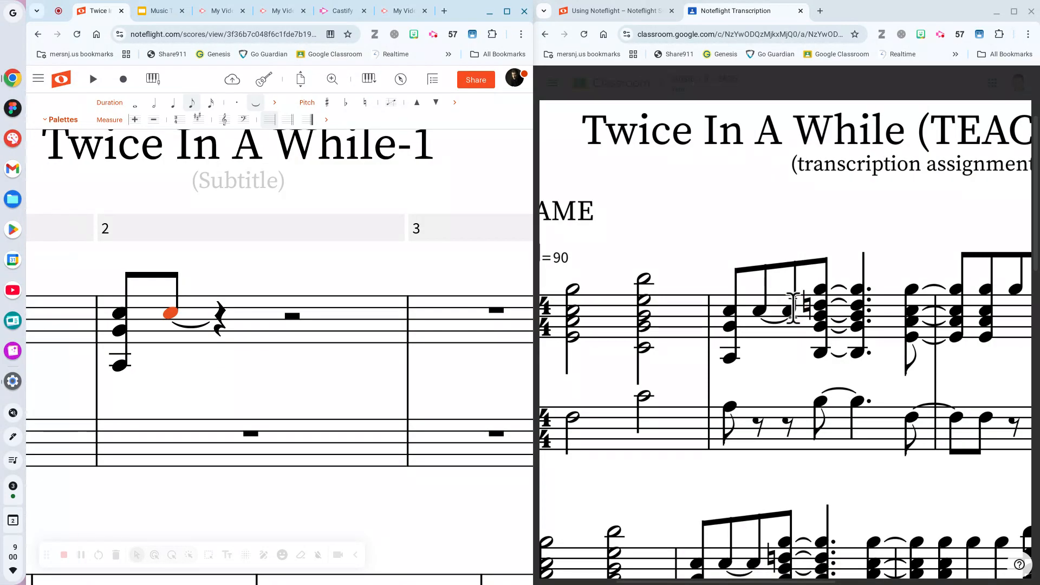
{"action": "left_click", "coordinate": [364, 305]}
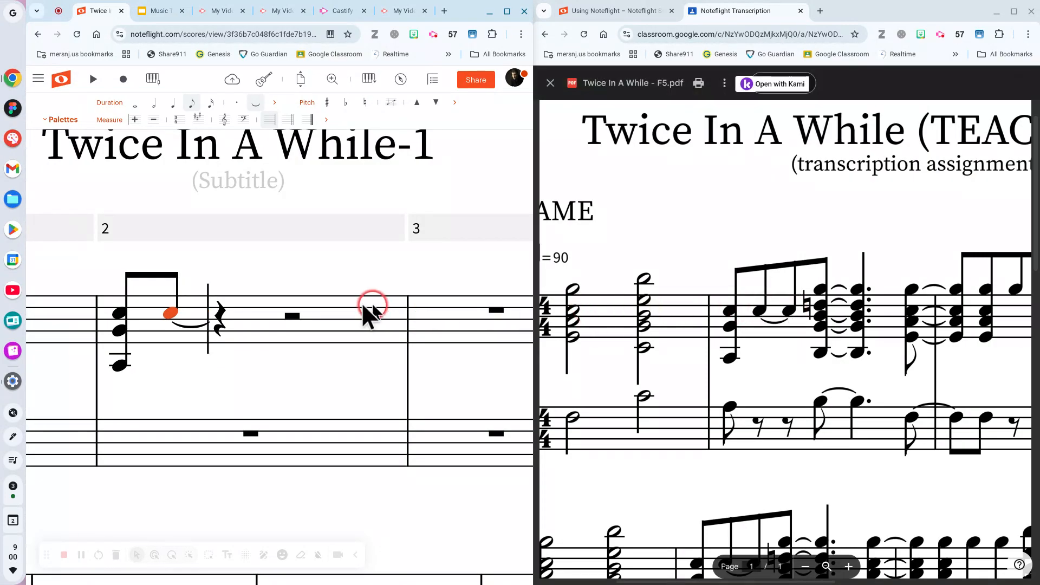
{"action": "left_click", "coordinate": [219, 310]}
{"action": "left_click", "coordinate": [198, 315]}
{"action": "left_click", "coordinate": [214, 308]}
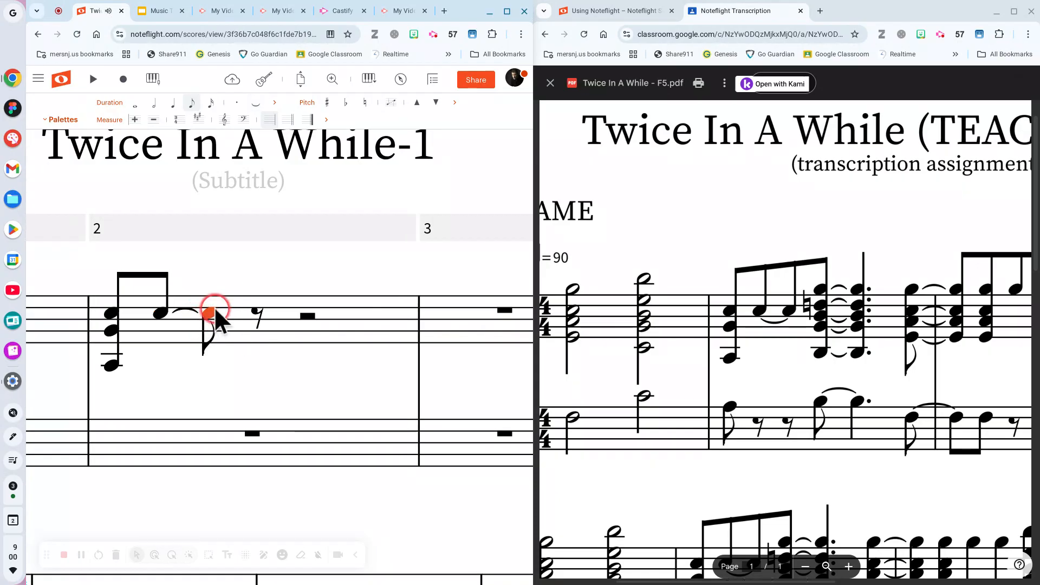
{"action": "left_click", "coordinate": [206, 340]}
{"action": "left_click", "coordinate": [203, 320]}
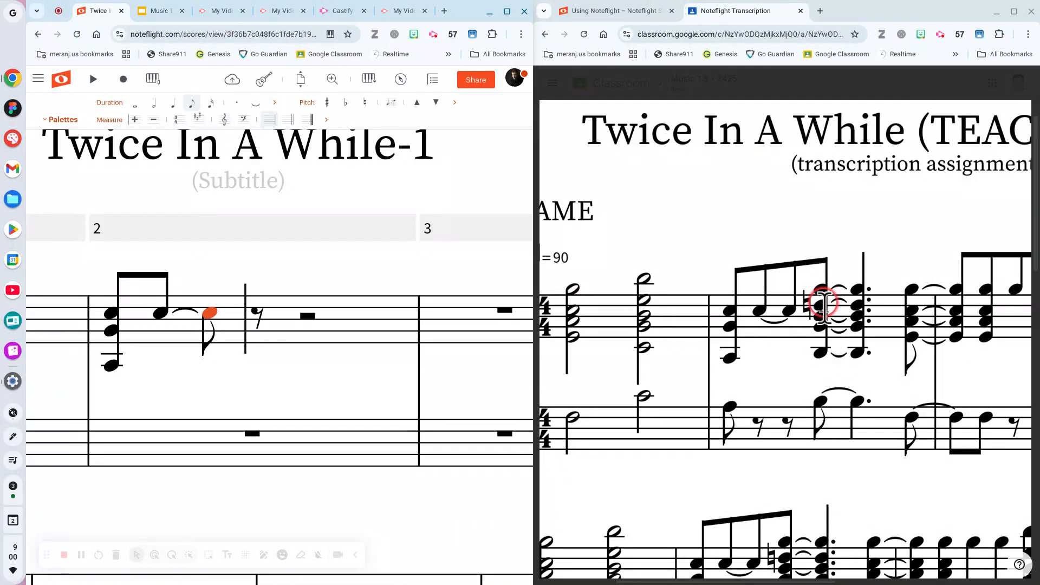
{"action": "left_click", "coordinate": [259, 292]}
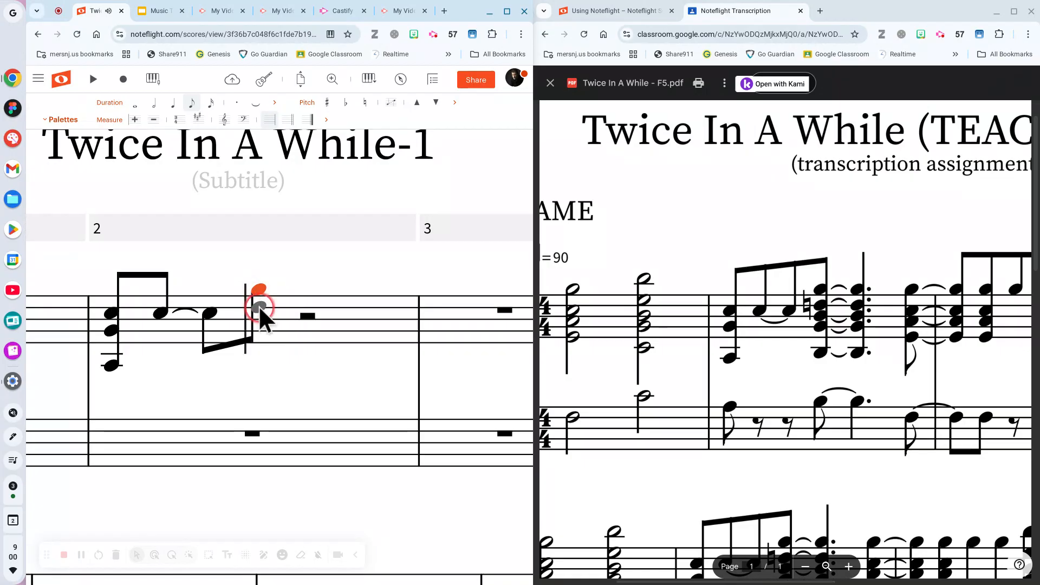
Stack chord tones on the fourth eighth of treble measure 2, naturalize the upper note, extend down to a ledger line.
{"action": "left_click", "coordinate": [260, 309]}
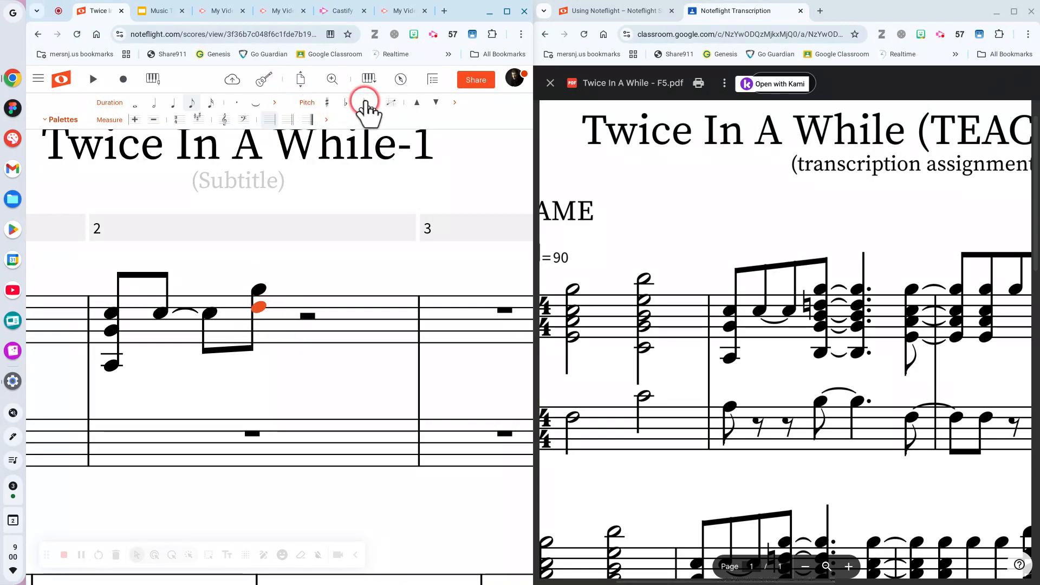
{"action": "left_click", "coordinate": [364, 104]}
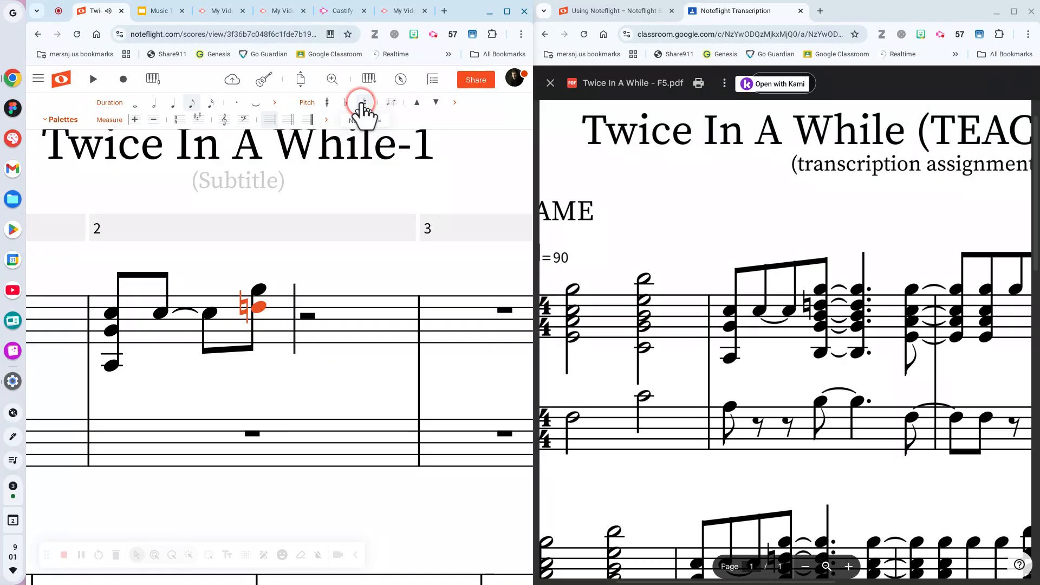
{"action": "left_click", "coordinate": [258, 310]}
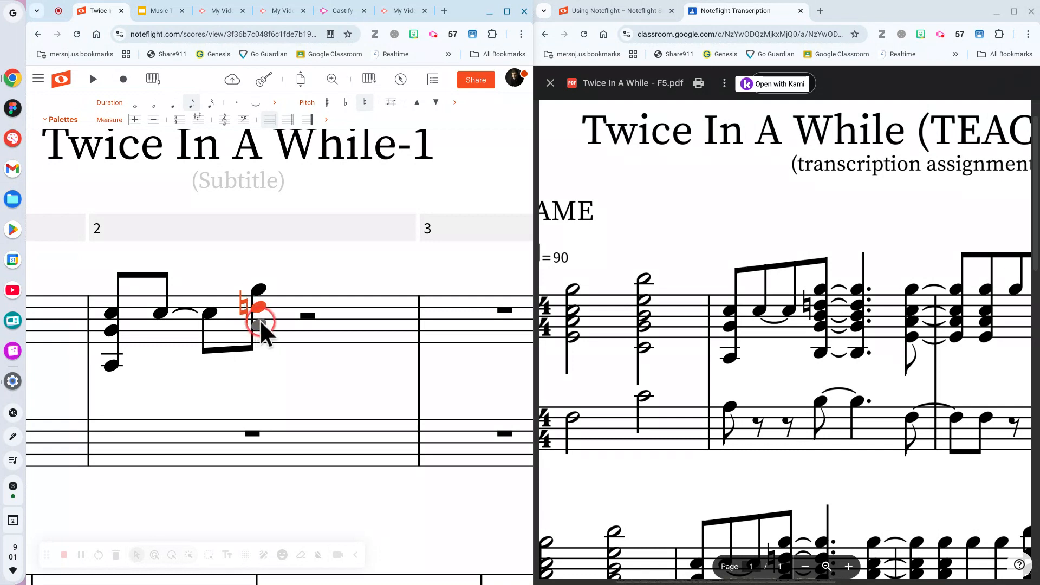
{"action": "left_click", "coordinate": [260, 319]}
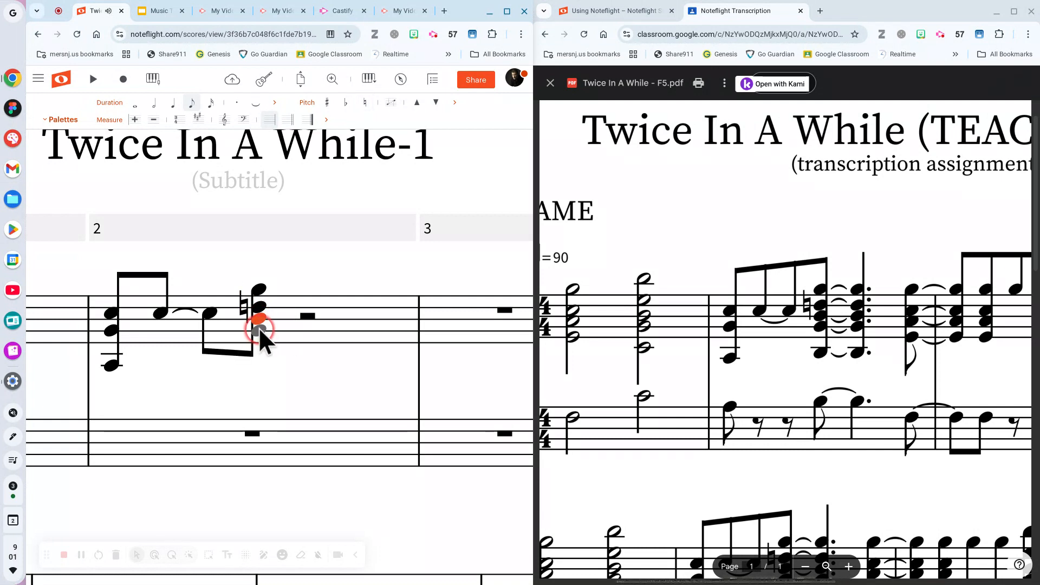
{"action": "left_click", "coordinate": [259, 328]}
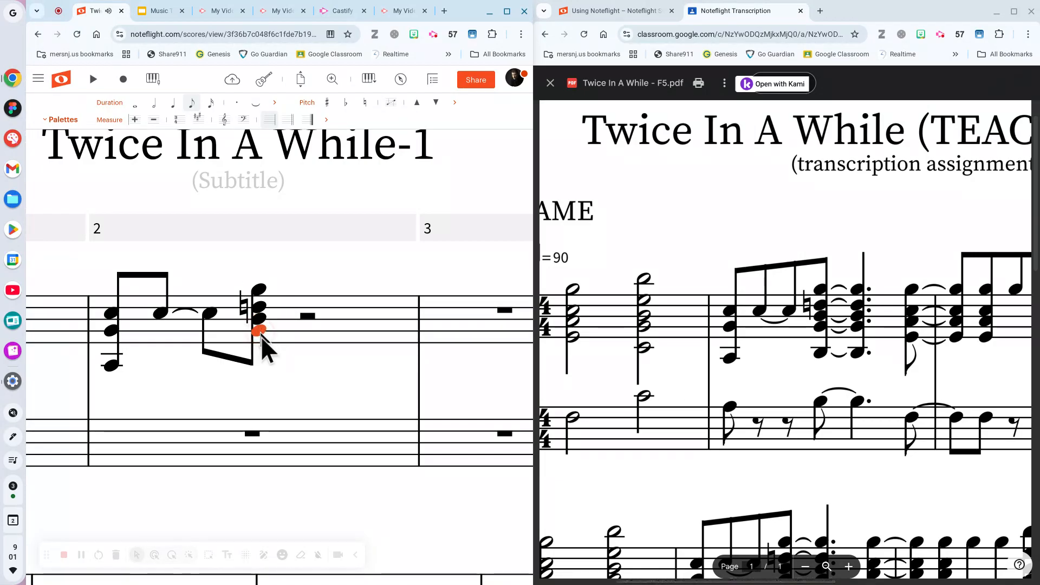
{"action": "left_click", "coordinate": [264, 356]}
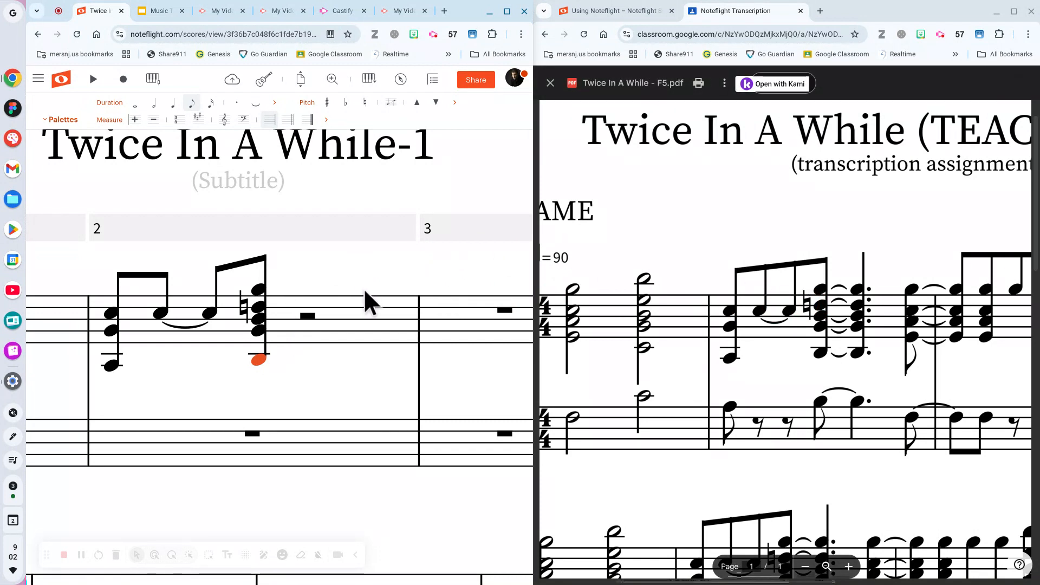
Select the whole natural-signed chord at the end of treble measure 2.
{"action": "left_click", "coordinate": [259, 295]}
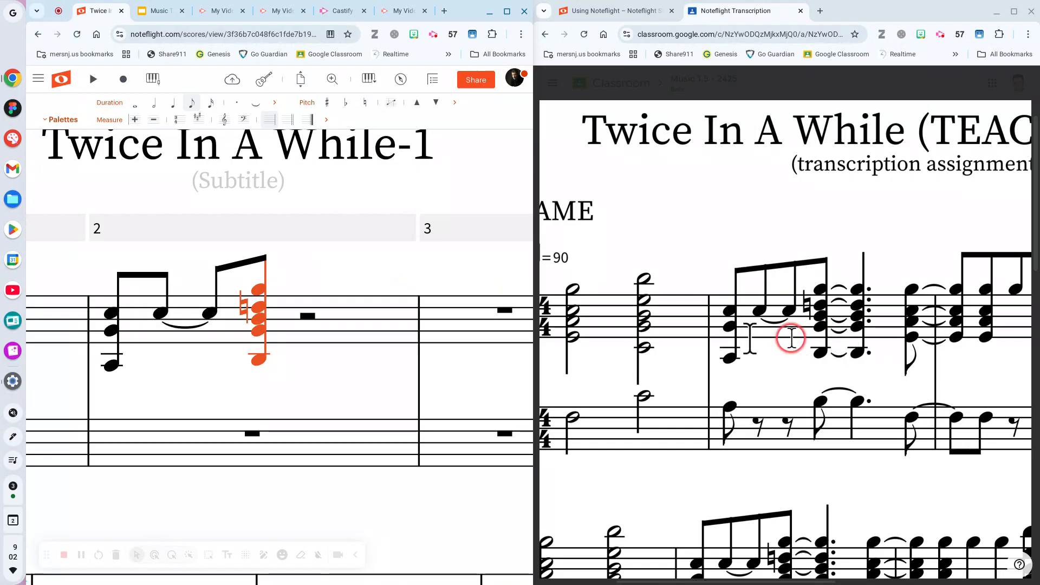
Tie the natural-signed chord to a repeated chord replacing the rest, and add a top note to the repeat.
{"action": "left_click", "coordinate": [255, 109]}
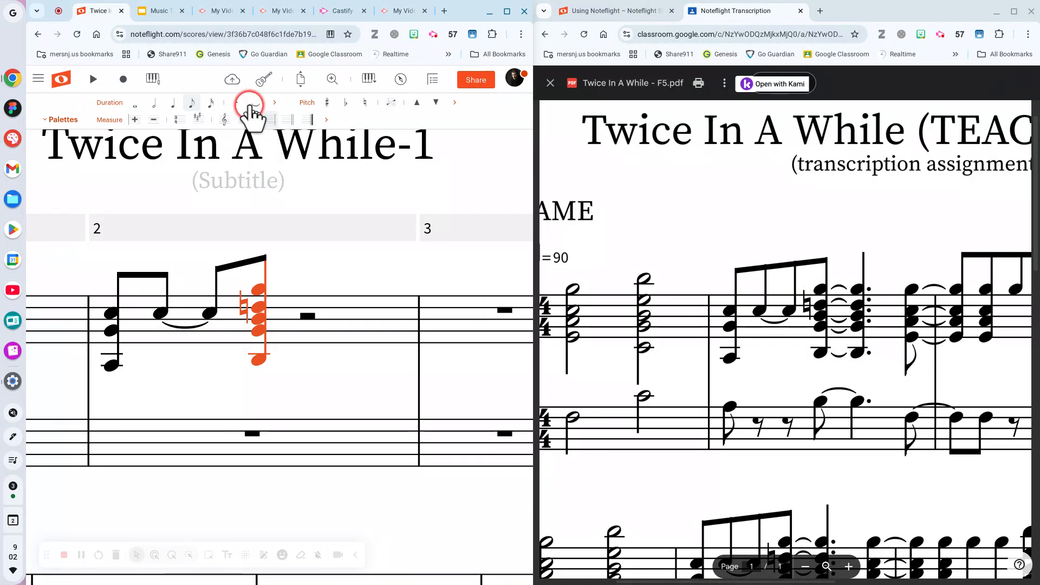
{"action": "left_click", "coordinate": [253, 104]}
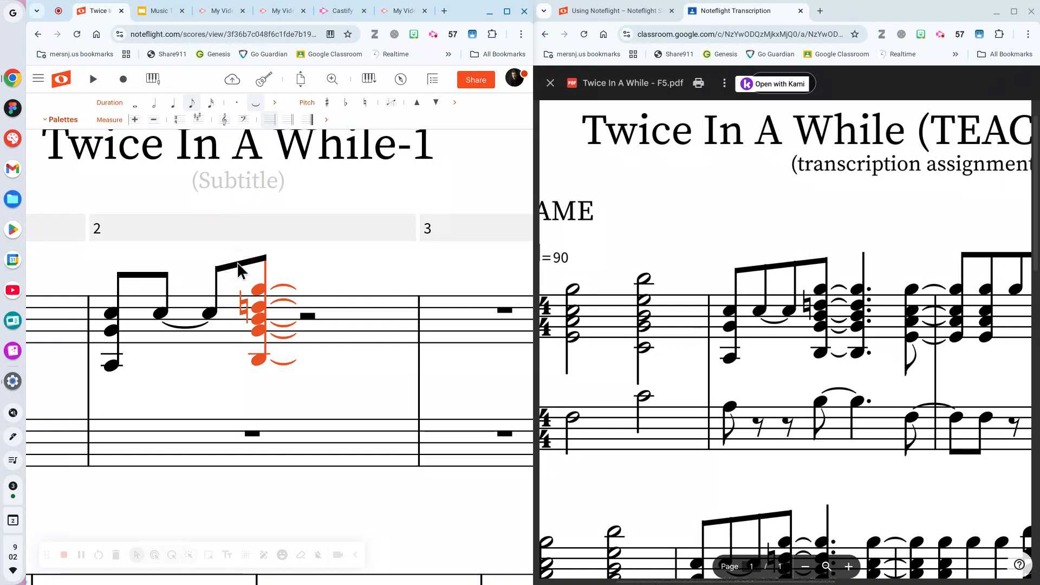
{"action": "left_click", "coordinate": [301, 316]}
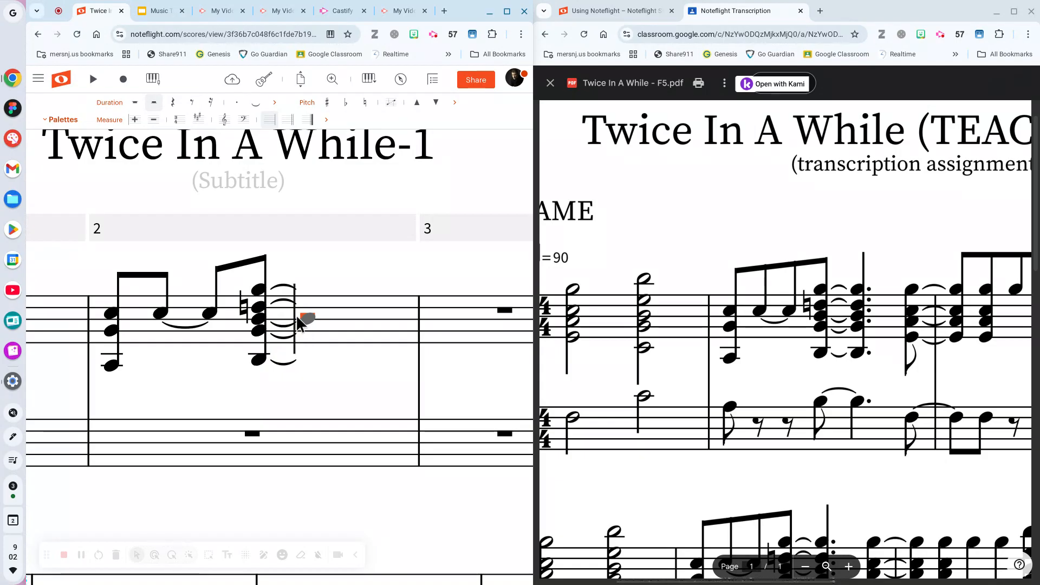
{"action": "key", "text": "r"}
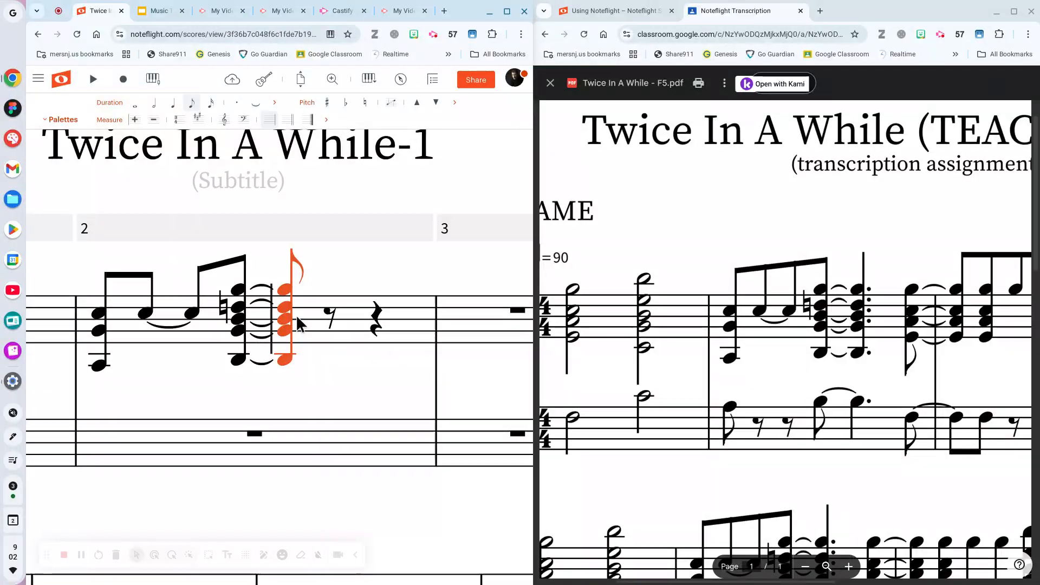
{"action": "left_click", "coordinate": [294, 341]}
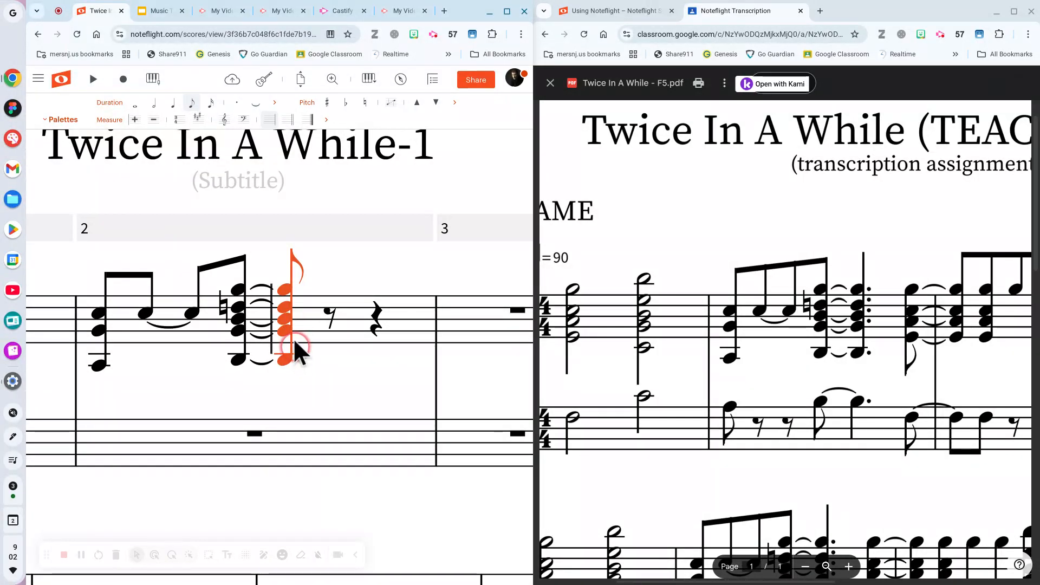
{"action": "left_click", "coordinate": [282, 279]}
{"action": "left_click", "coordinate": [236, 336]}
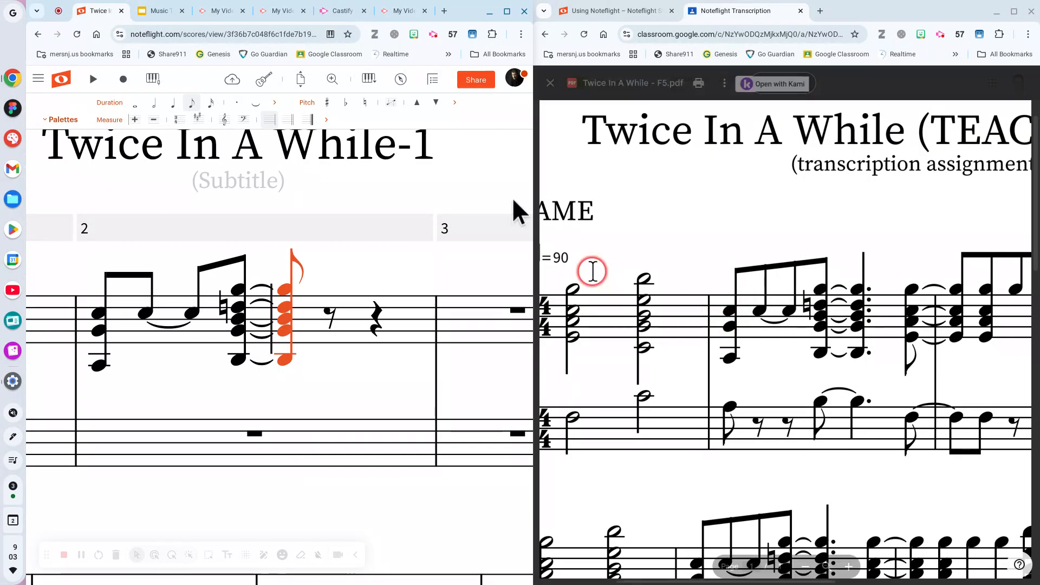
Make the tied repeated chord in treble measure 2 a dotted quarter, leaving one eighth rest.
{"action": "left_click", "coordinate": [174, 106]}
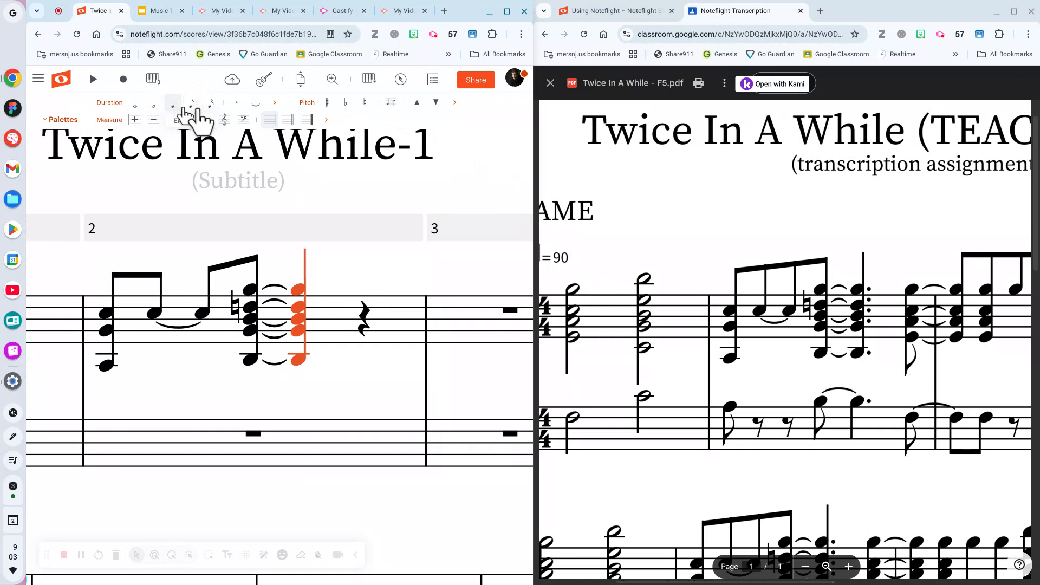
{"action": "left_click", "coordinate": [238, 104]}
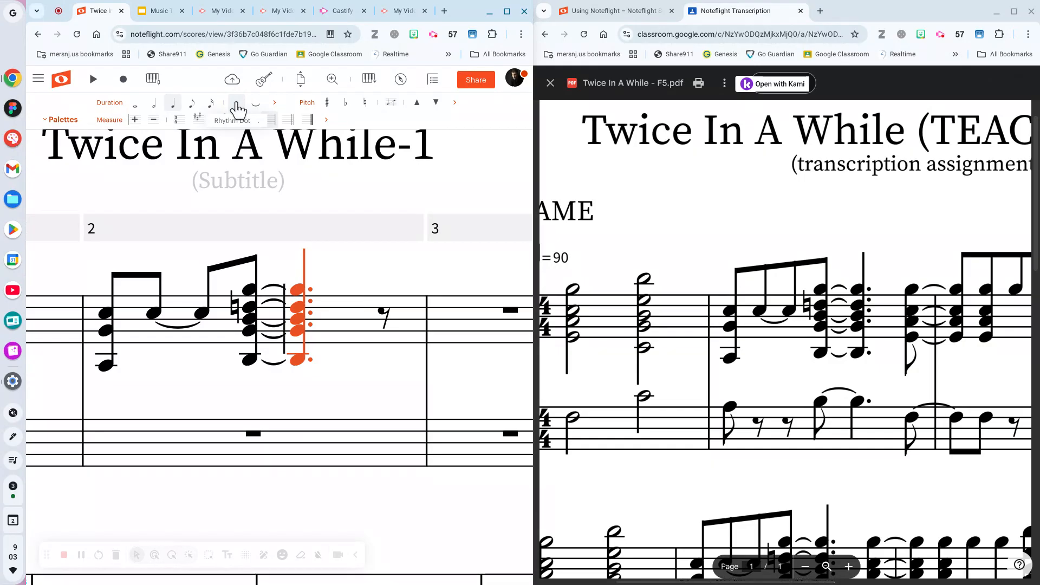
{"action": "left_click", "coordinate": [211, 105]}
{"action": "left_click", "coordinate": [190, 103]}
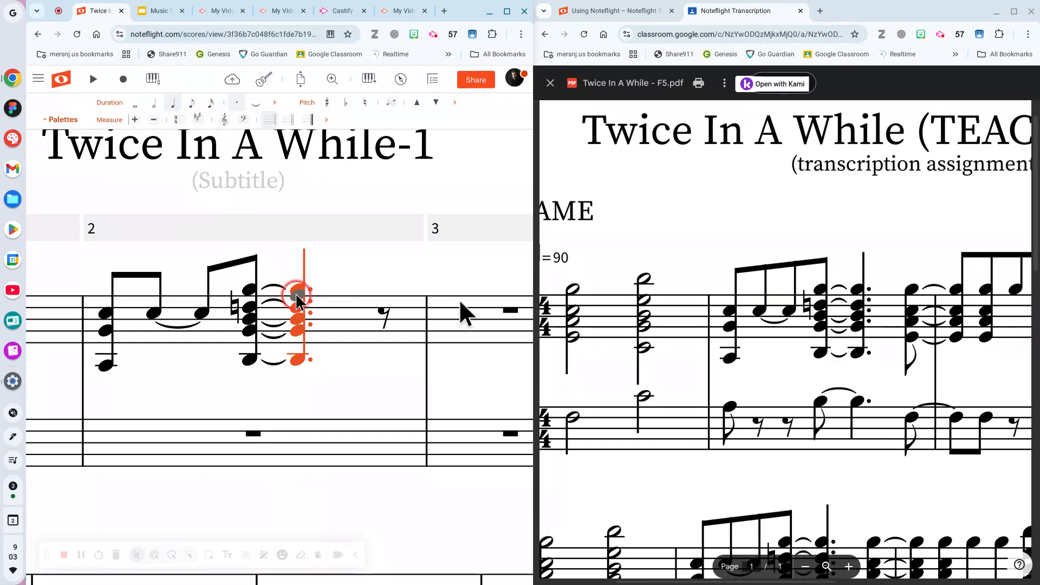
{"action": "left_click", "coordinate": [884, 293]}
{"action": "left_click", "coordinate": [921, 310]}
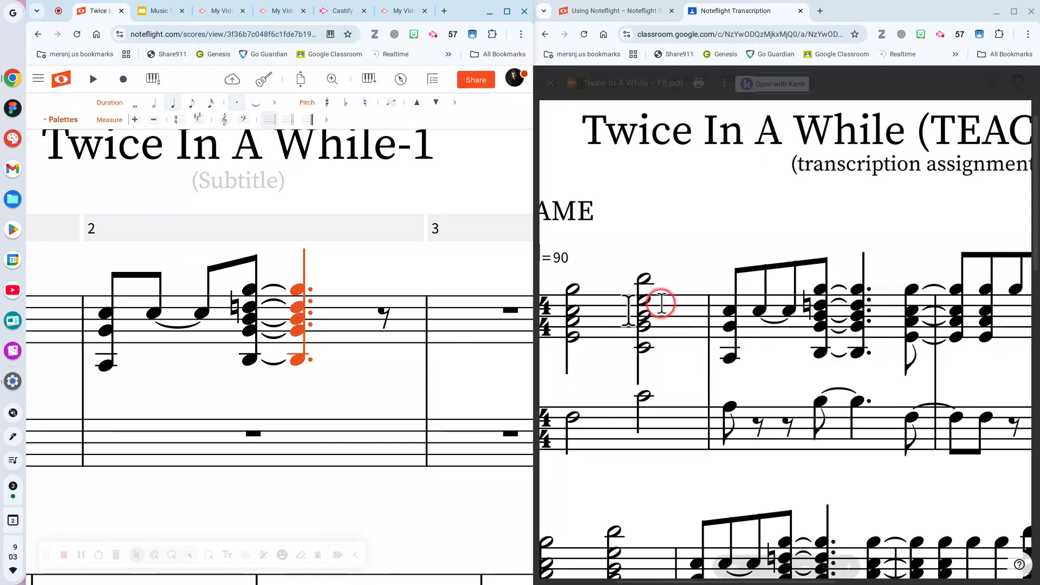
{"action": "left_click", "coordinate": [379, 310]}
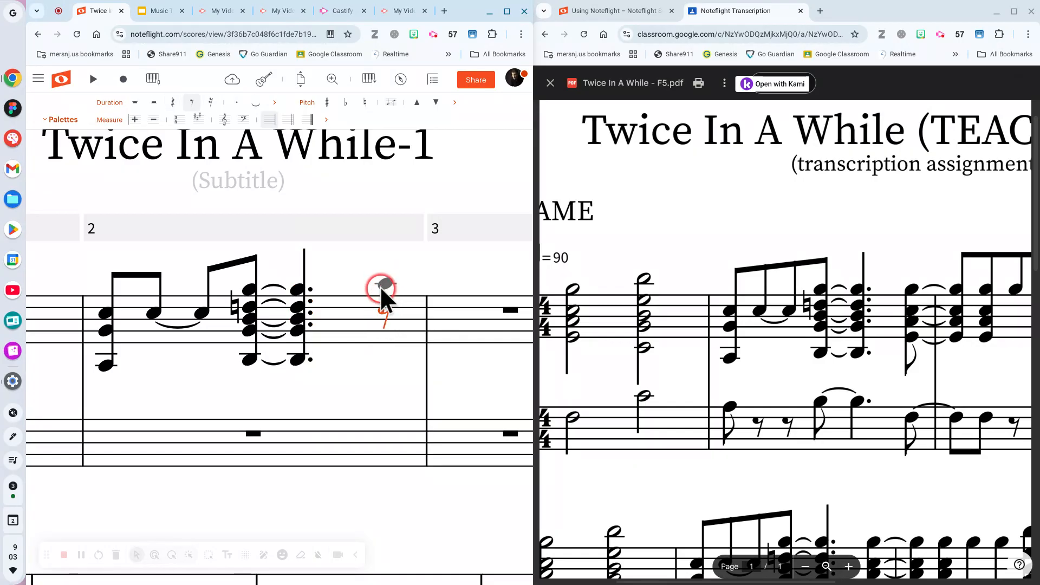
Enter a four-note eighth chord on the last beat of treble measure 2 and tie it into measure 3.
{"action": "left_click", "coordinate": [382, 289]}
{"action": "left_click", "coordinate": [385, 310]}
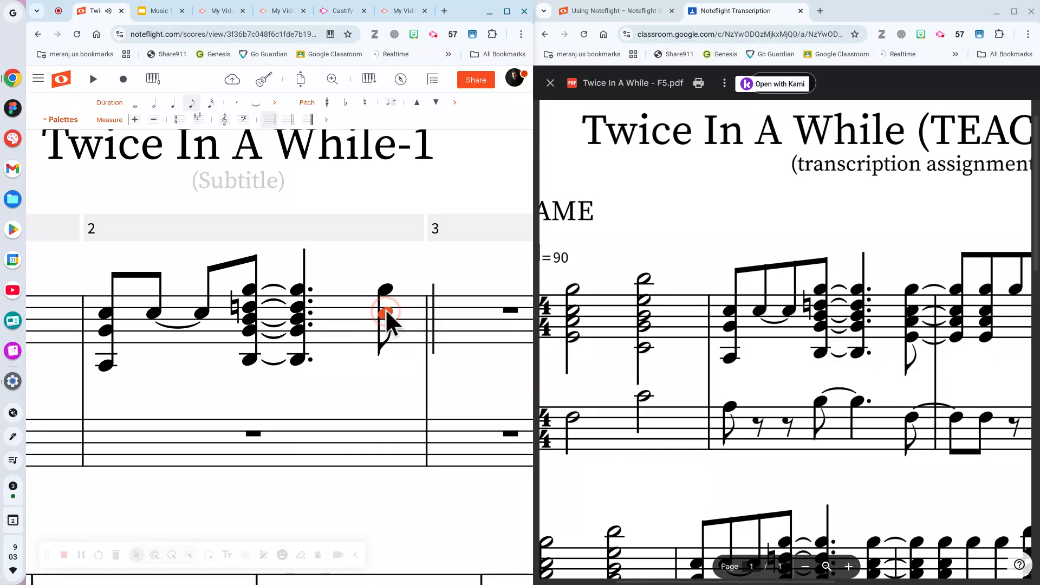
{"action": "left_click", "coordinate": [392, 323]}
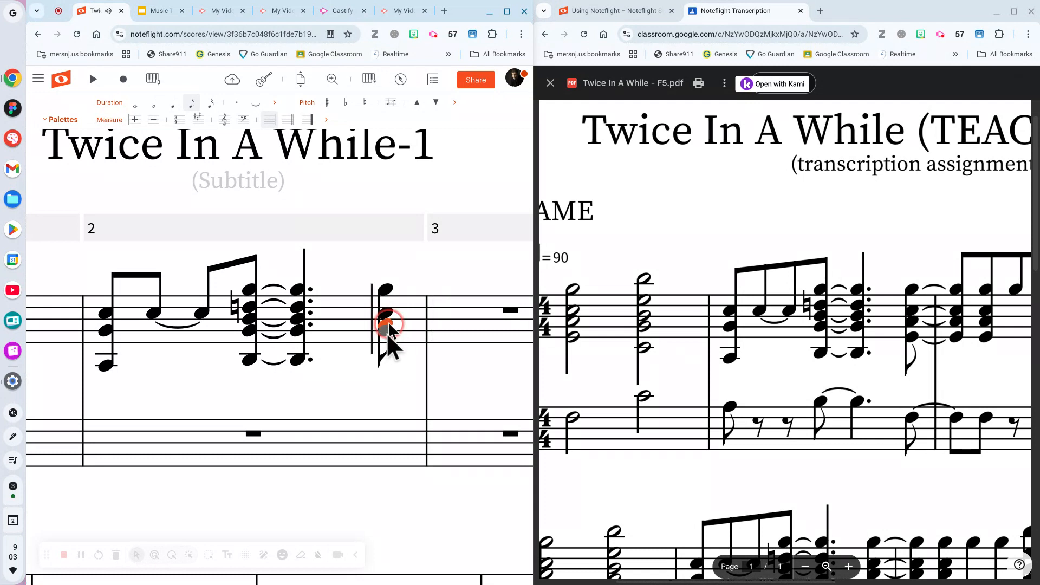
{"action": "left_click", "coordinate": [388, 339]}
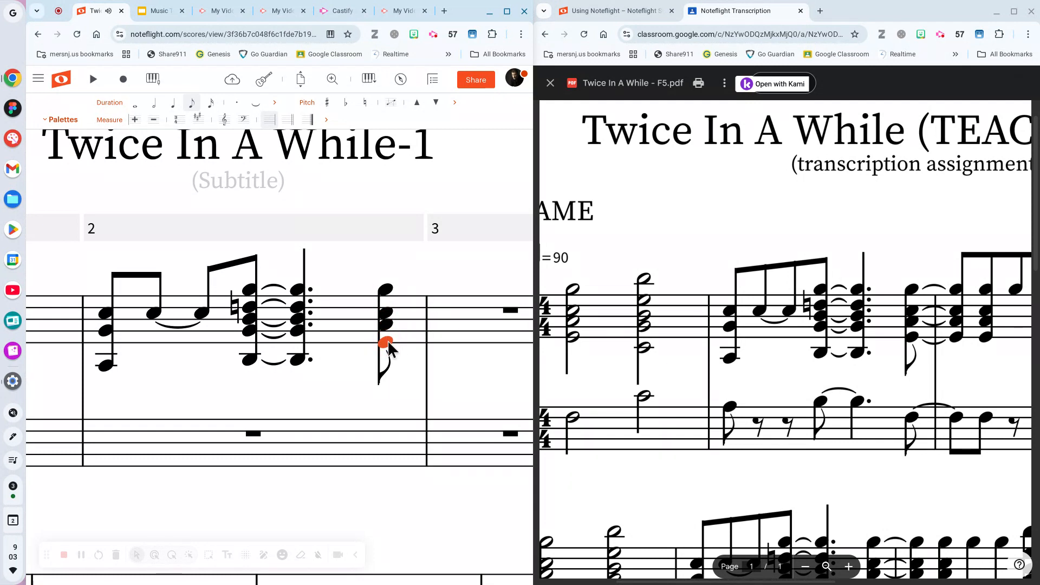
{"action": "key", "text": "Left"}
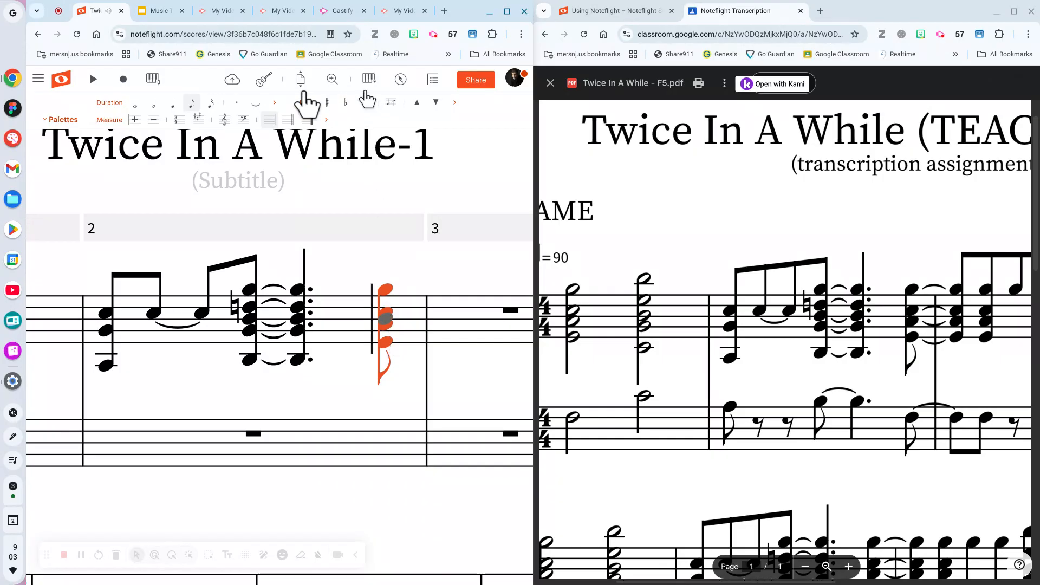
{"action": "left_click", "coordinate": [258, 100]}
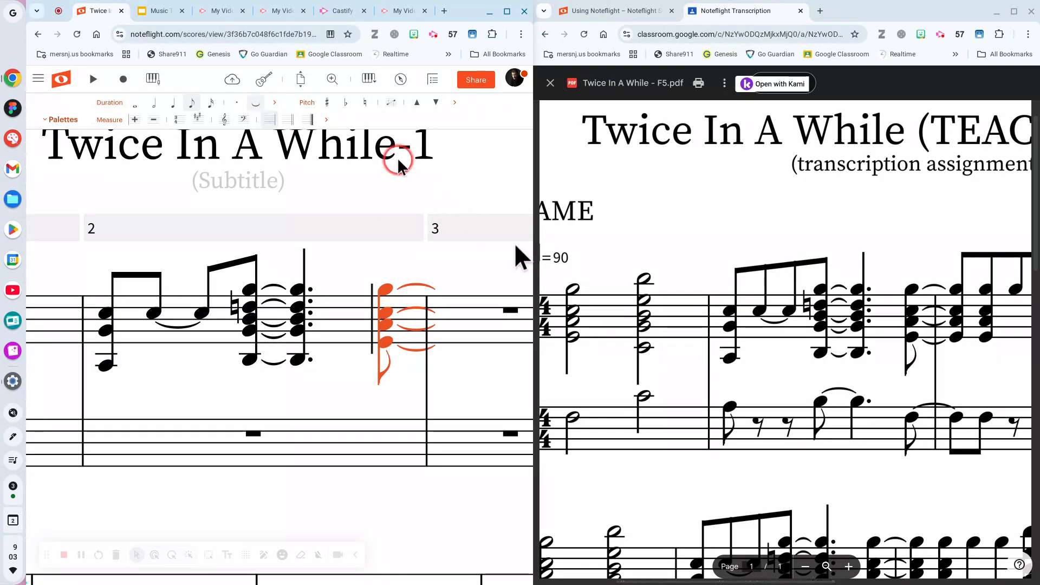
{"action": "left_click", "coordinate": [719, 316]}
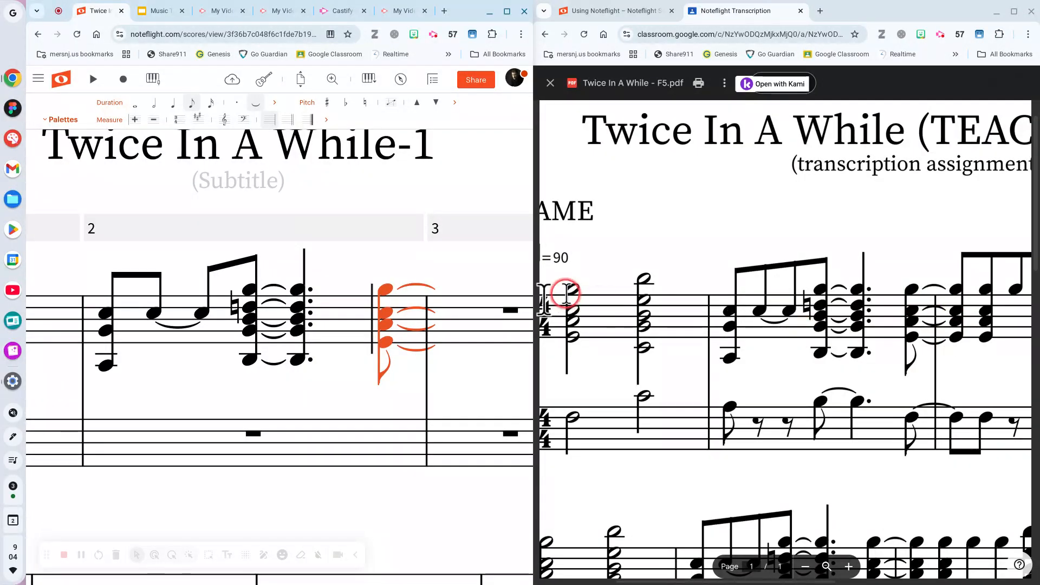
{"action": "left_click", "coordinate": [458, 311]}
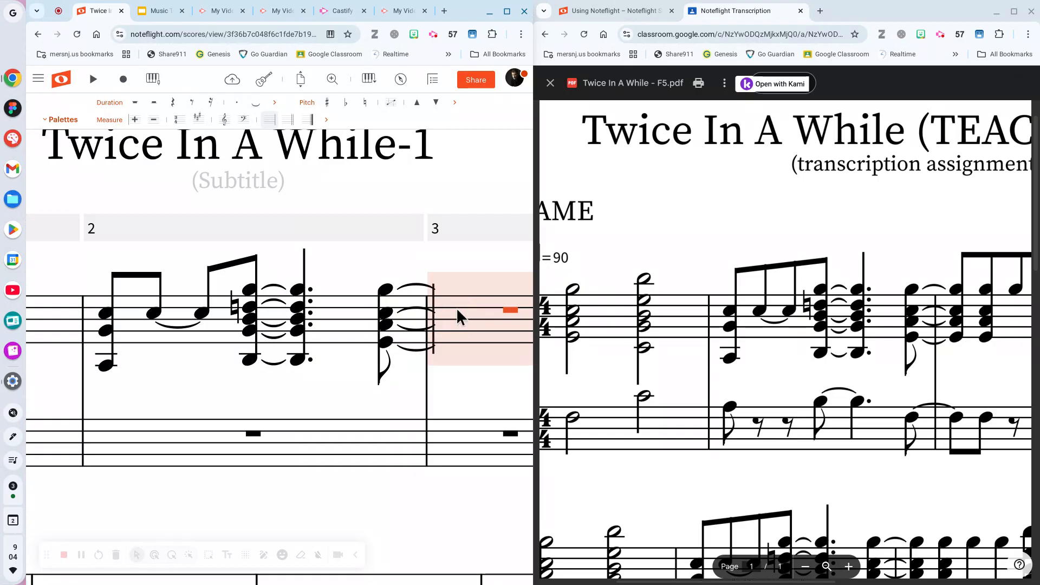
Paste the four-note chord twice into treble measure 3, replacing the following rest, and save the score.
{"action": "key", "text": "ctrl+v"}
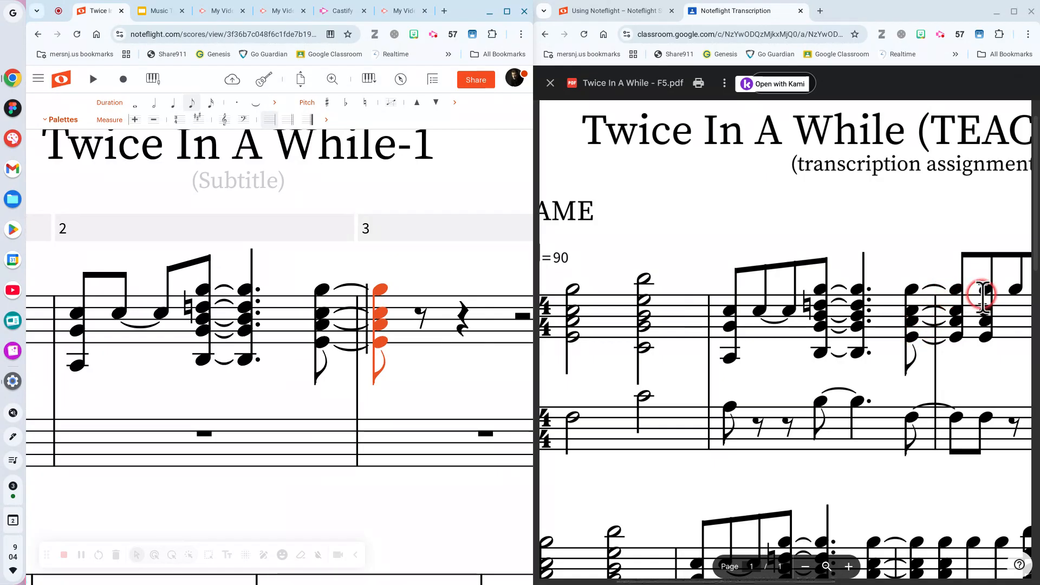
{"action": "left_click", "coordinate": [415, 311]}
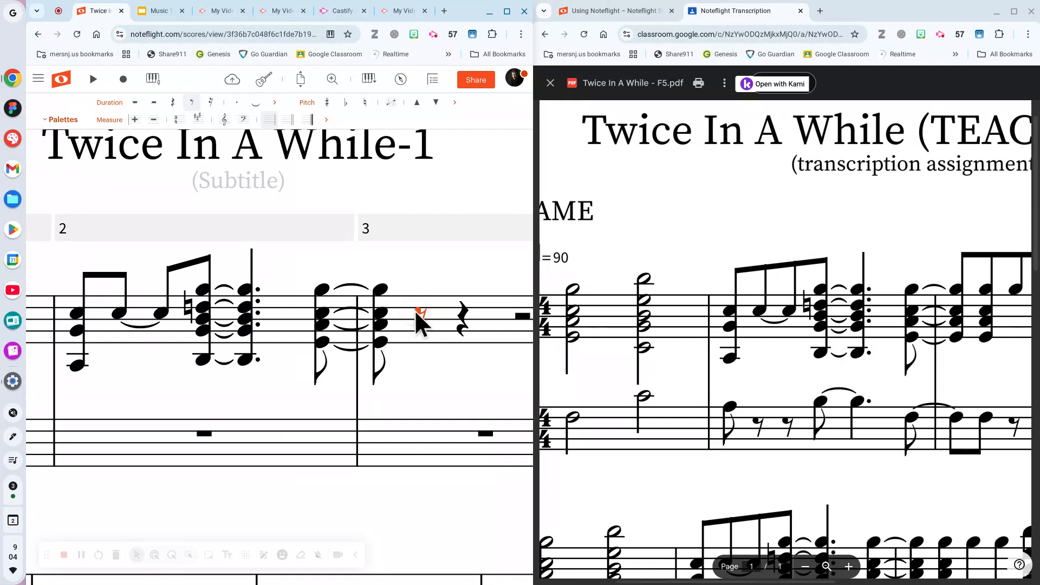
{"action": "key", "text": "ctrl+v"}
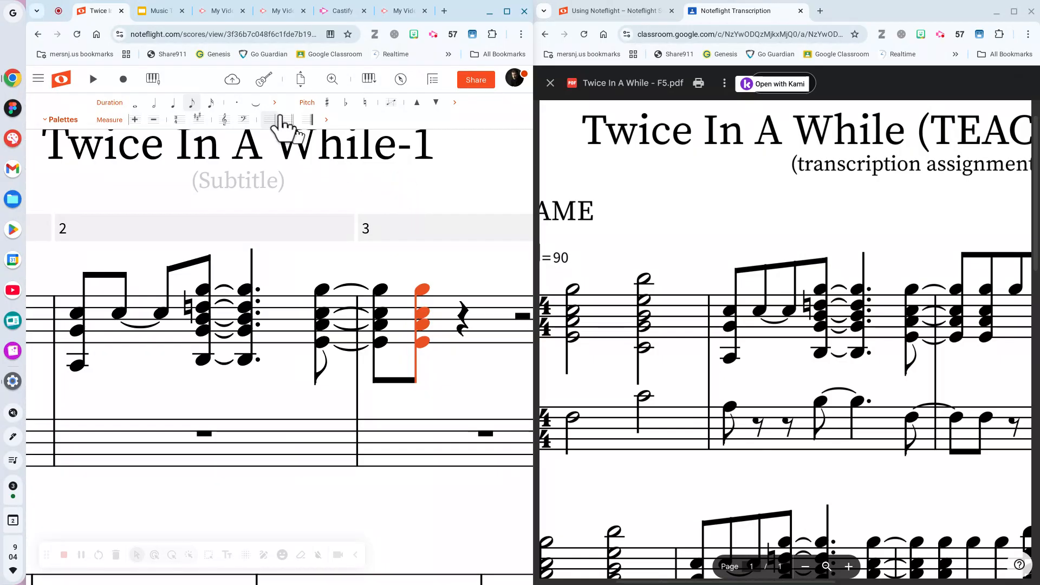
{"action": "left_click", "coordinate": [232, 79]}
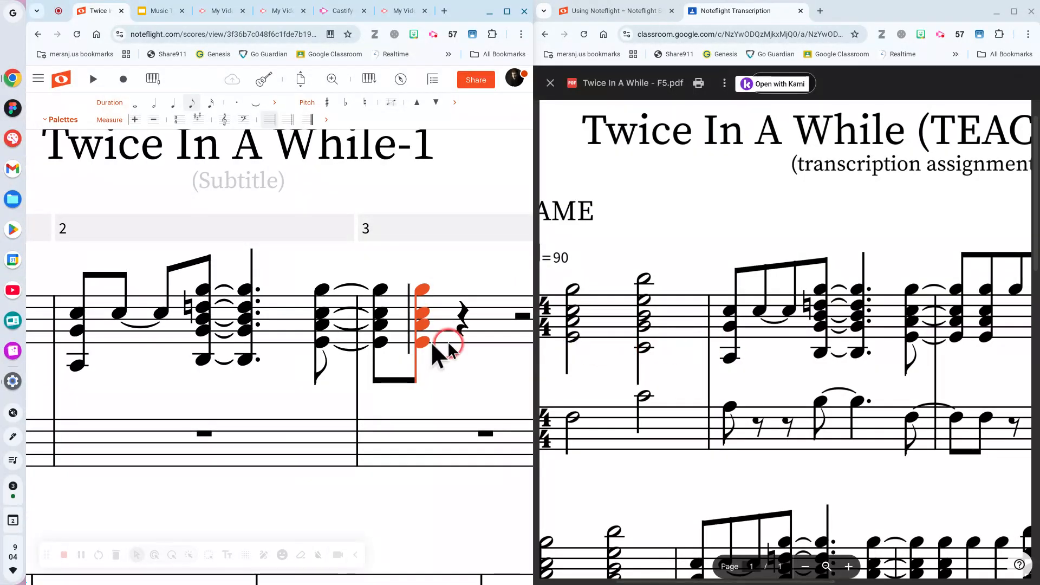
Replace the quarter rest in treble measure 3 with two beamed high eighth notes.
{"action": "scroll", "coordinate": [395, 338], "scroll_direction": "right", "scroll_amount": 3}
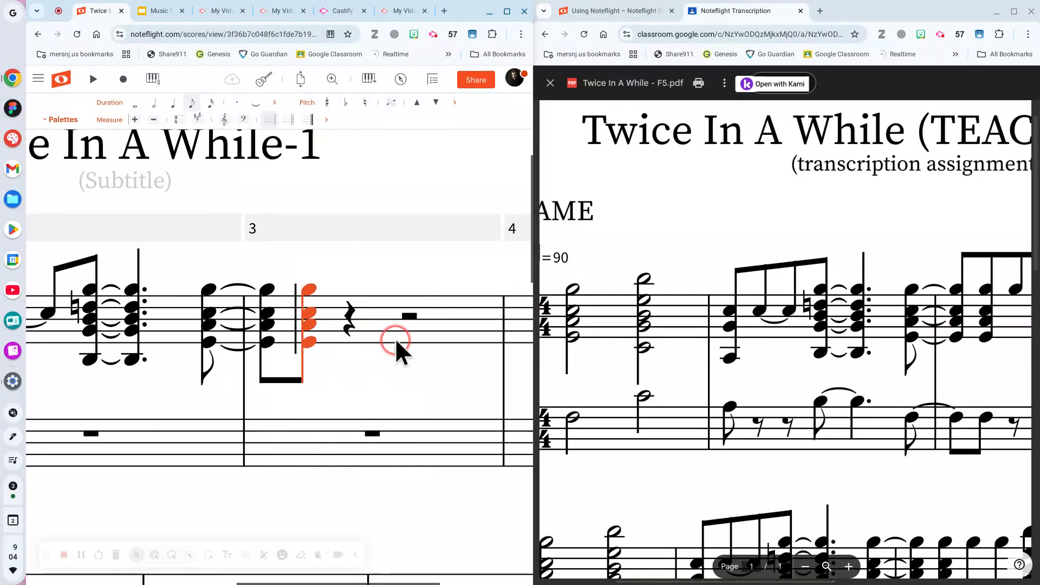
{"action": "scroll", "coordinate": [791, 313], "scroll_direction": "right", "scroll_amount": 5}
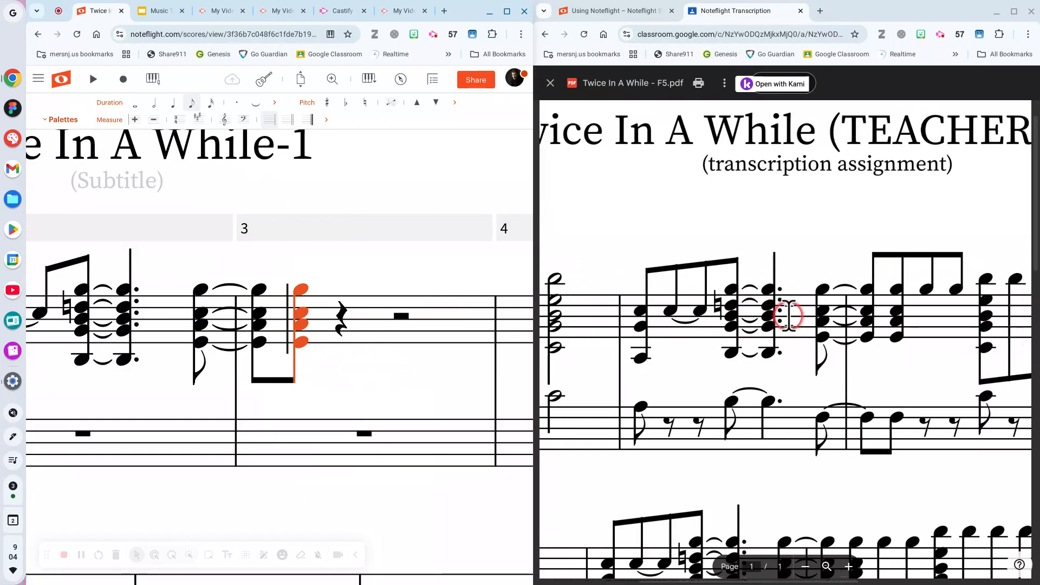
{"action": "scroll", "coordinate": [782, 315], "scroll_direction": "right", "scroll_amount": 3}
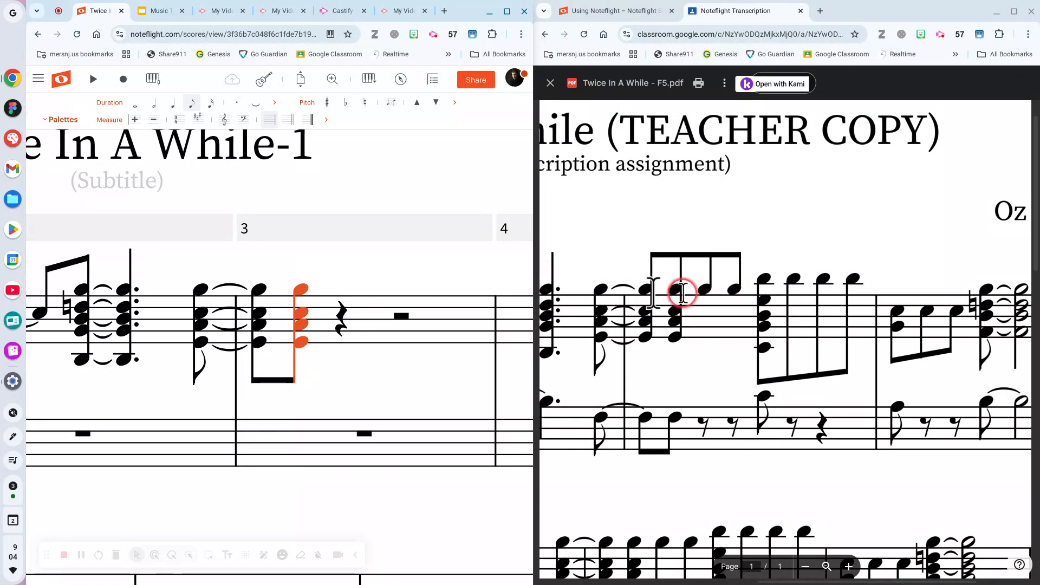
{"action": "left_click", "coordinate": [342, 310]}
{"action": "left_click", "coordinate": [343, 291]}
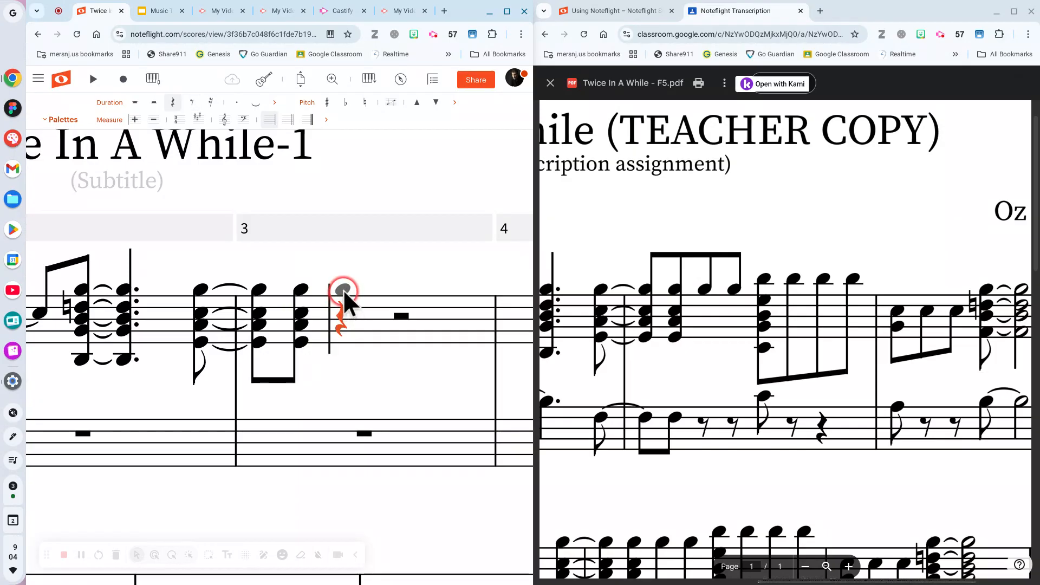
{"action": "key", "text": "4"}
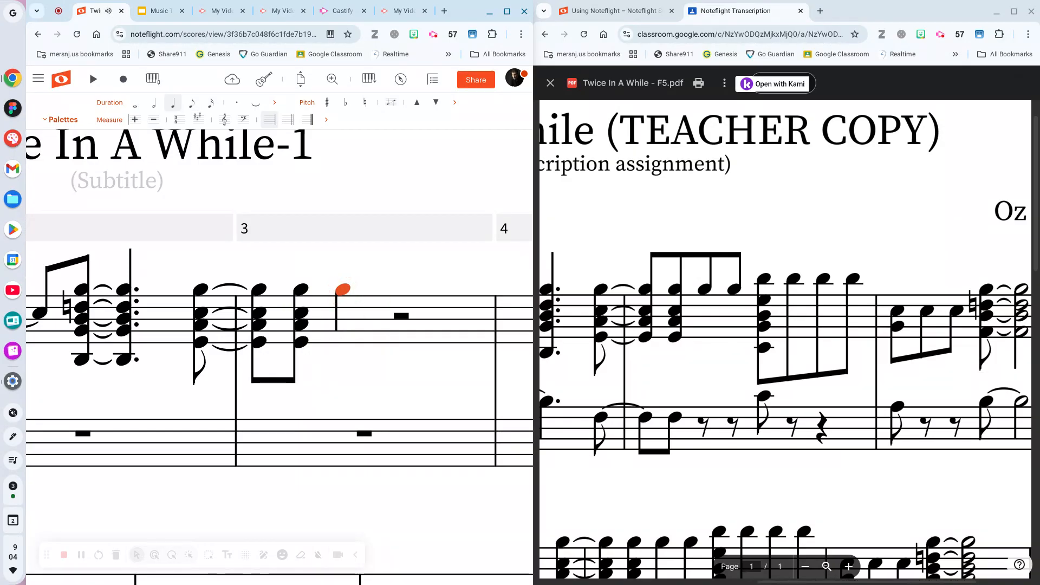
{"action": "left_click", "coordinate": [365, 288]}
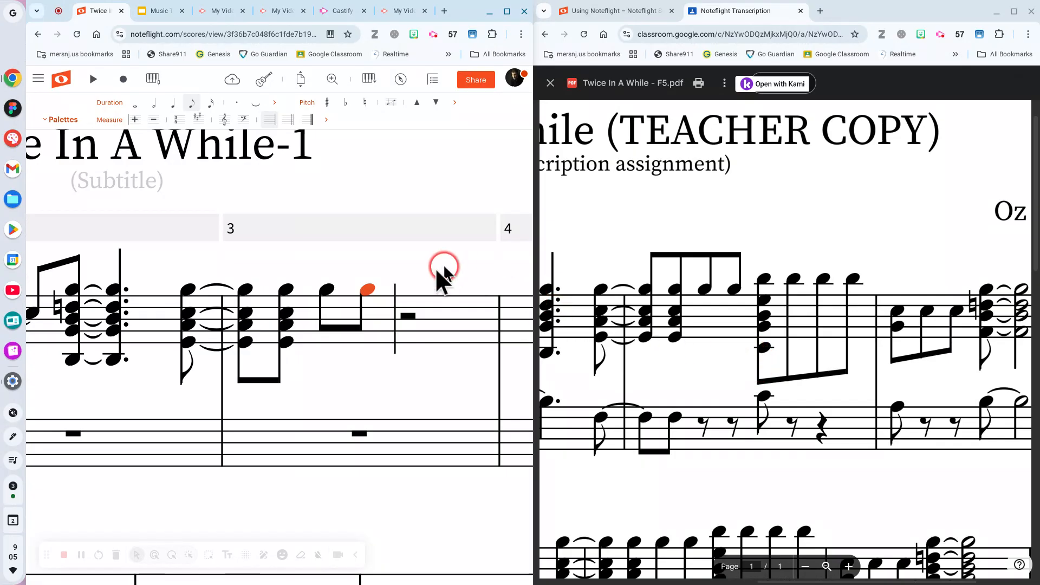
Add an eighth-note chord in treble measure 3, stacking pitches down to a note below the staff.
{"action": "left_click", "coordinate": [398, 275]}
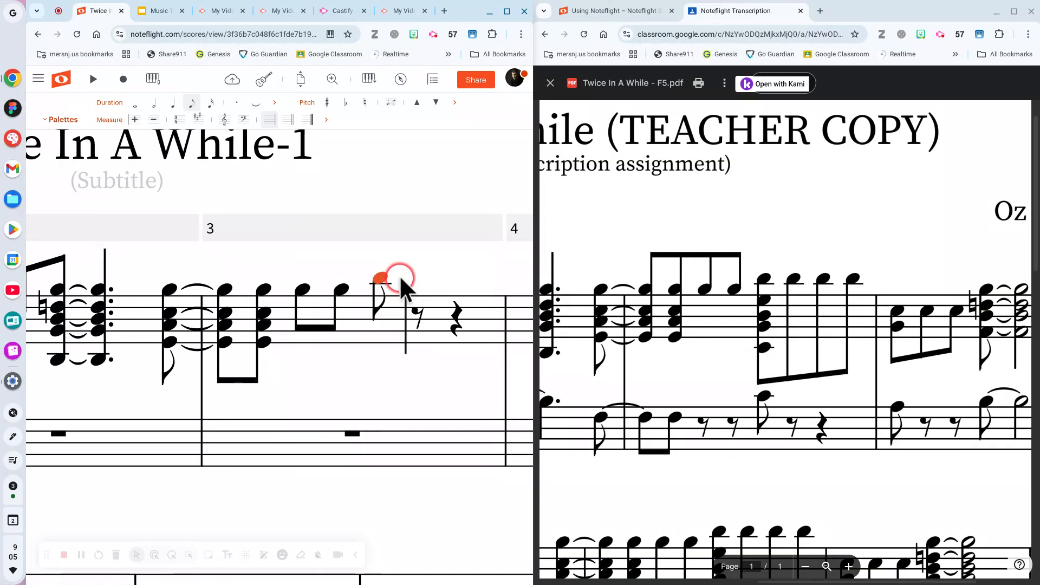
{"action": "left_click", "coordinate": [380, 298]}
{"action": "left_click", "coordinate": [380, 299]}
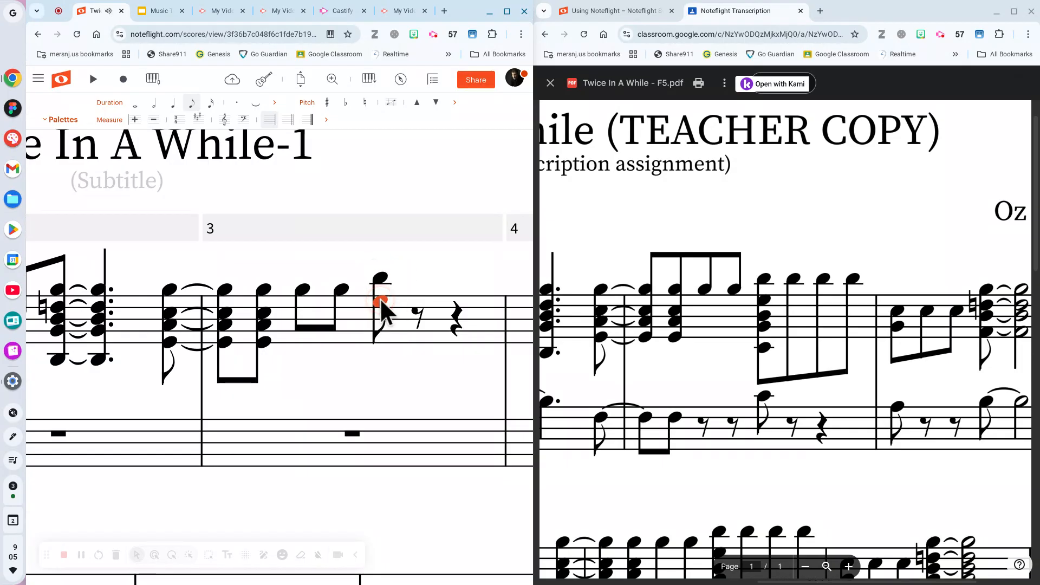
{"action": "left_click", "coordinate": [378, 315]}
{"action": "left_click", "coordinate": [379, 319]}
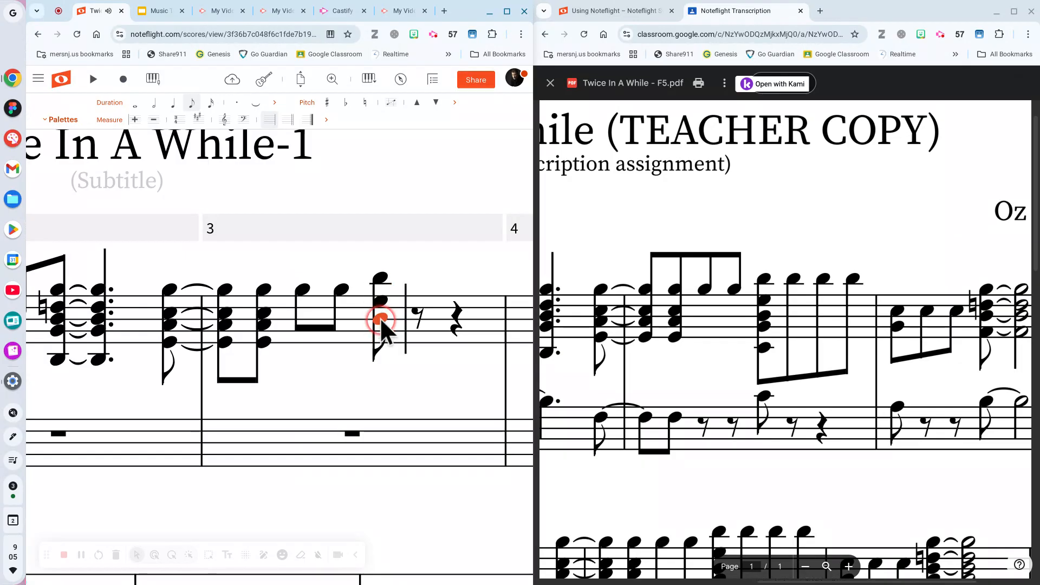
{"action": "left_click", "coordinate": [378, 328]}
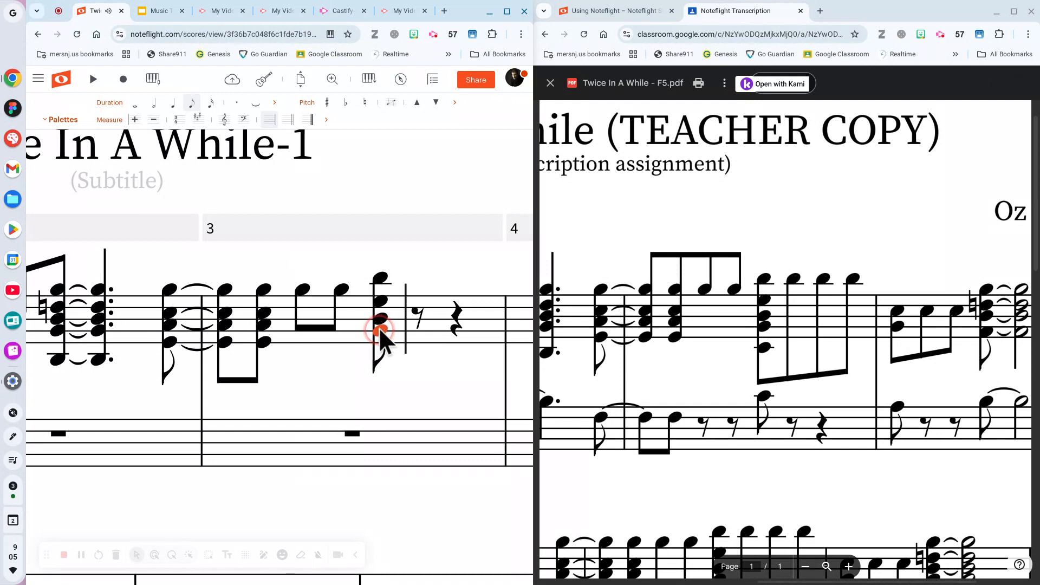
{"action": "left_click", "coordinate": [384, 355]}
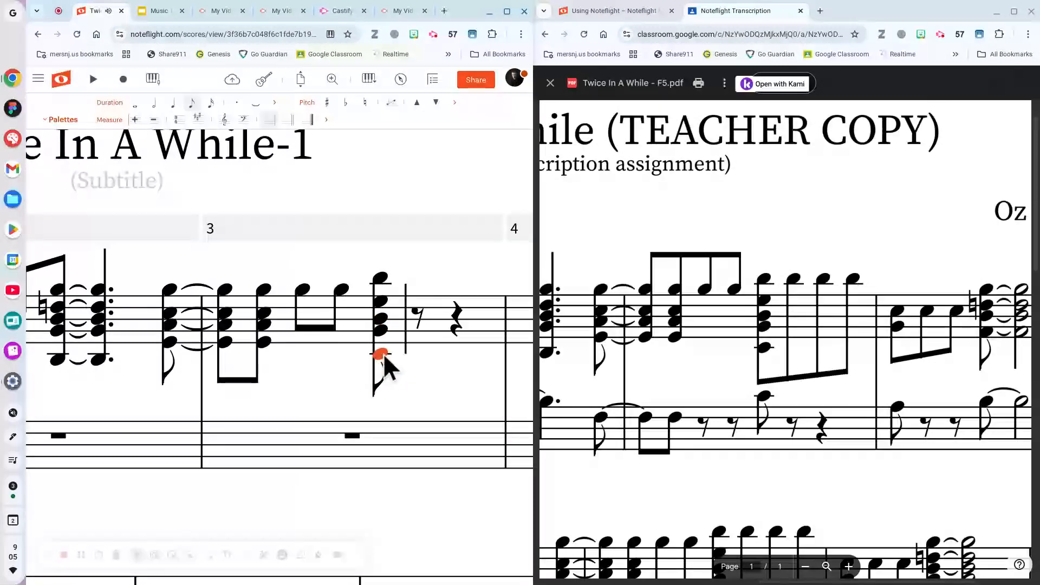
Add three high eighth notes to finish treble measure 3 and save the score.
{"action": "left_click", "coordinate": [414, 277]}
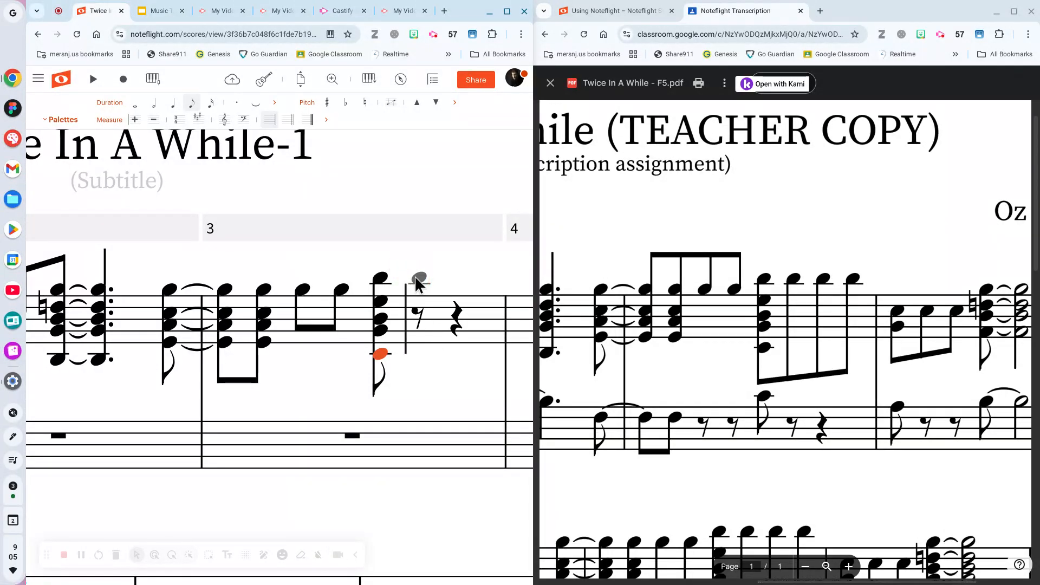
{"action": "left_click", "coordinate": [414, 277]}
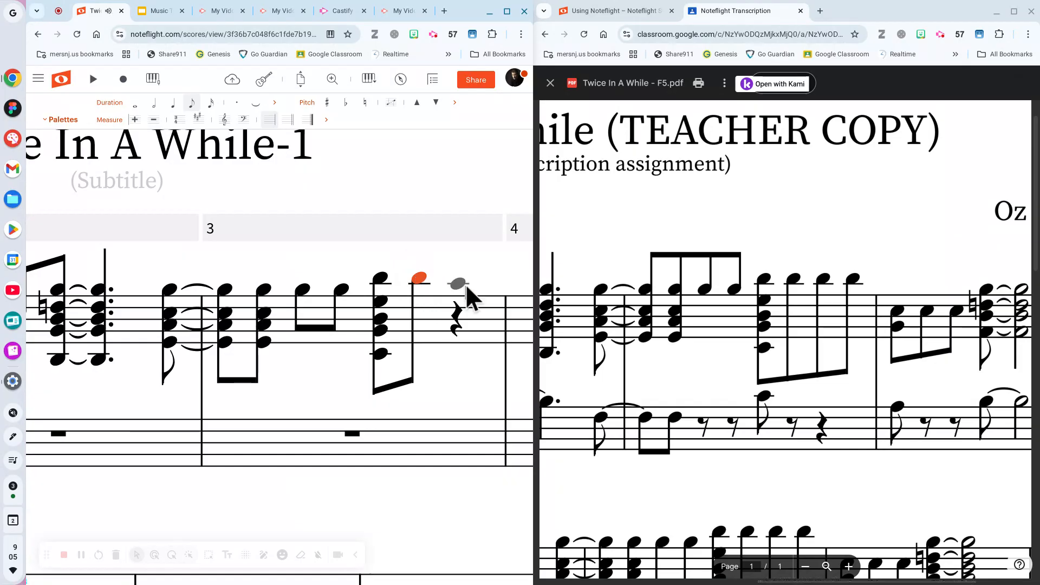
{"action": "left_click", "coordinate": [456, 278]}
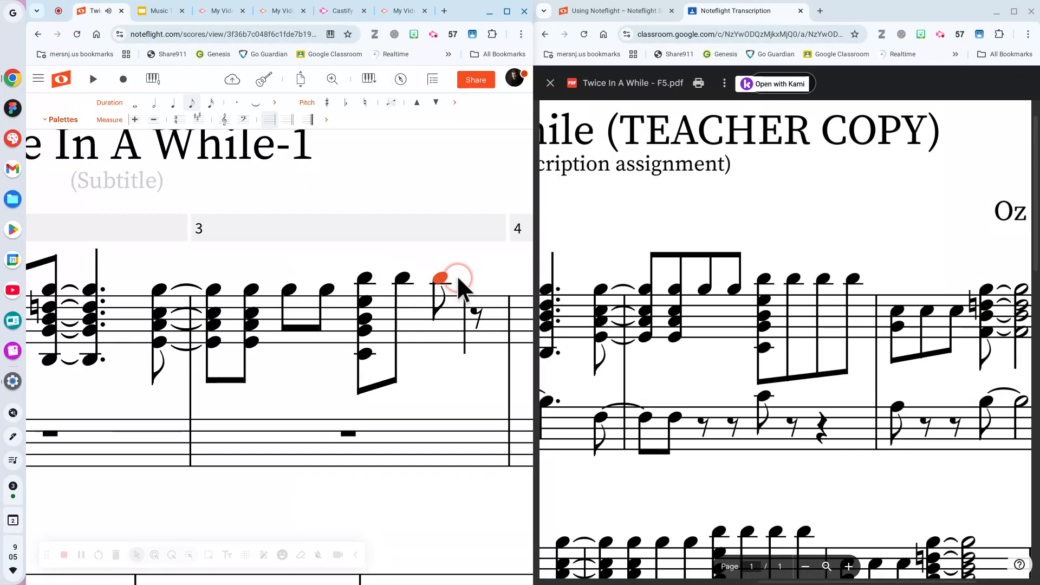
{"action": "left_click", "coordinate": [486, 281]}
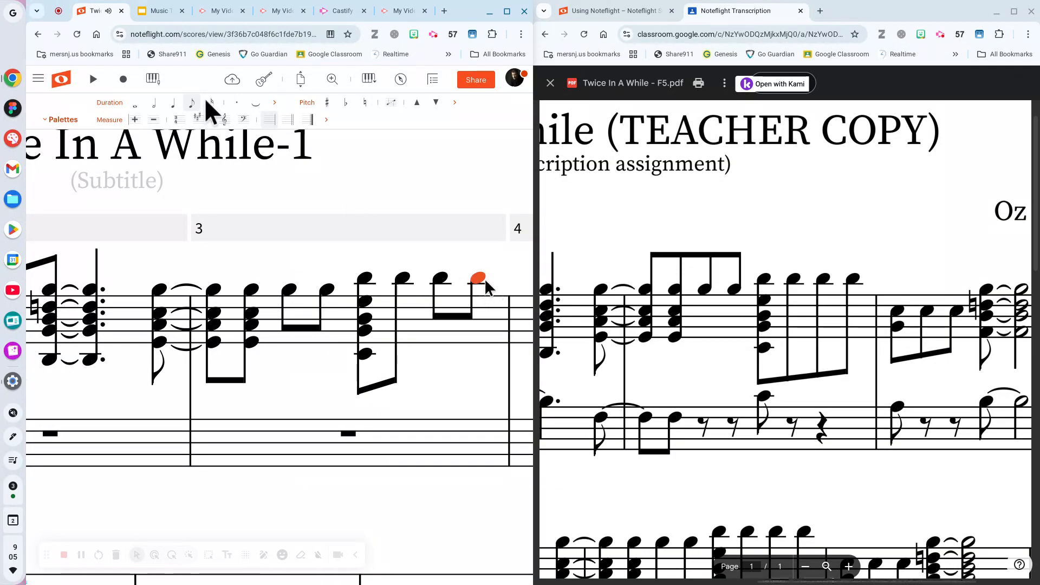
{"action": "left_click", "coordinate": [241, 77]}
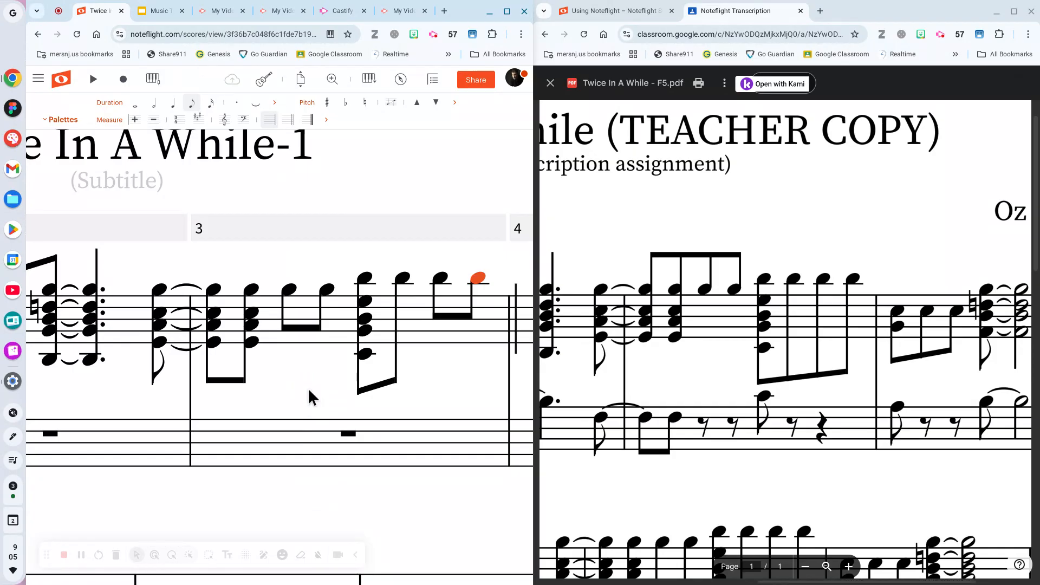
{"action": "scroll", "coordinate": [298, 369], "scroll_direction": "right", "scroll_amount": 1}
{"action": "scroll", "coordinate": [298, 369], "scroll_direction": "left", "scroll_amount": 10}
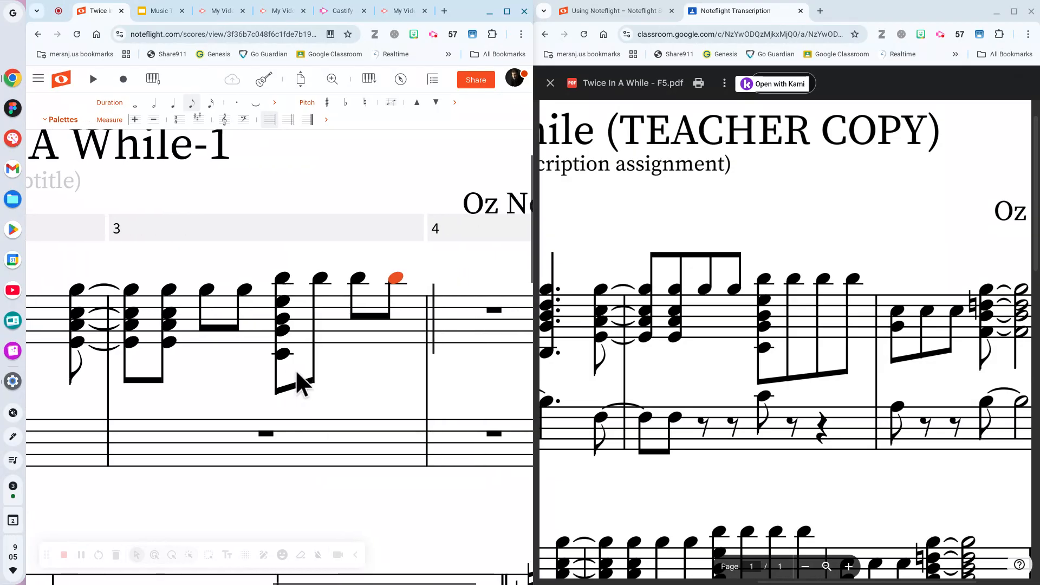
{"action": "left_click", "coordinate": [339, 402]}
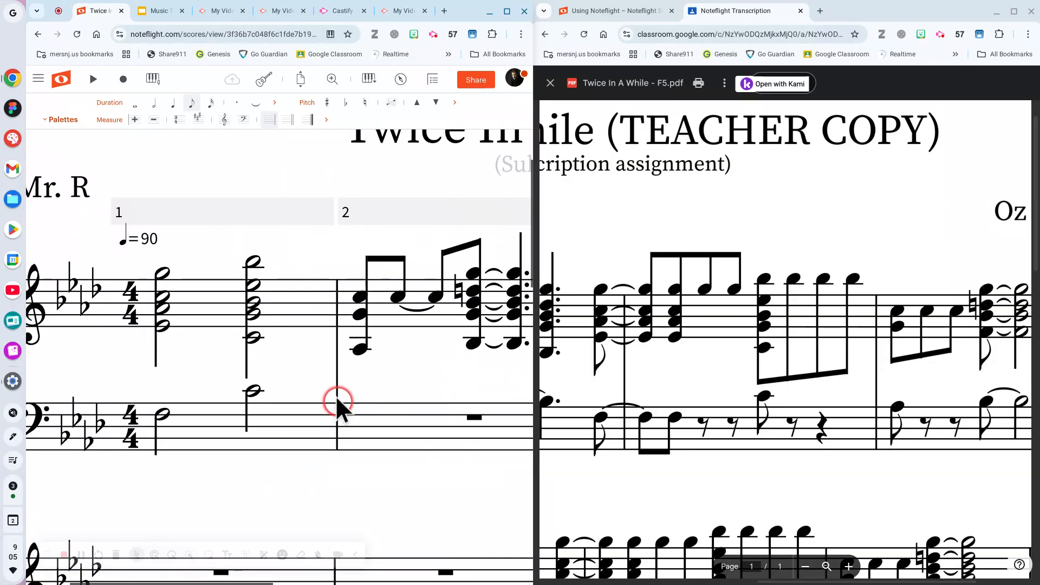
{"action": "scroll", "coordinate": [332, 395], "scroll_direction": "down", "scroll_amount": 3}
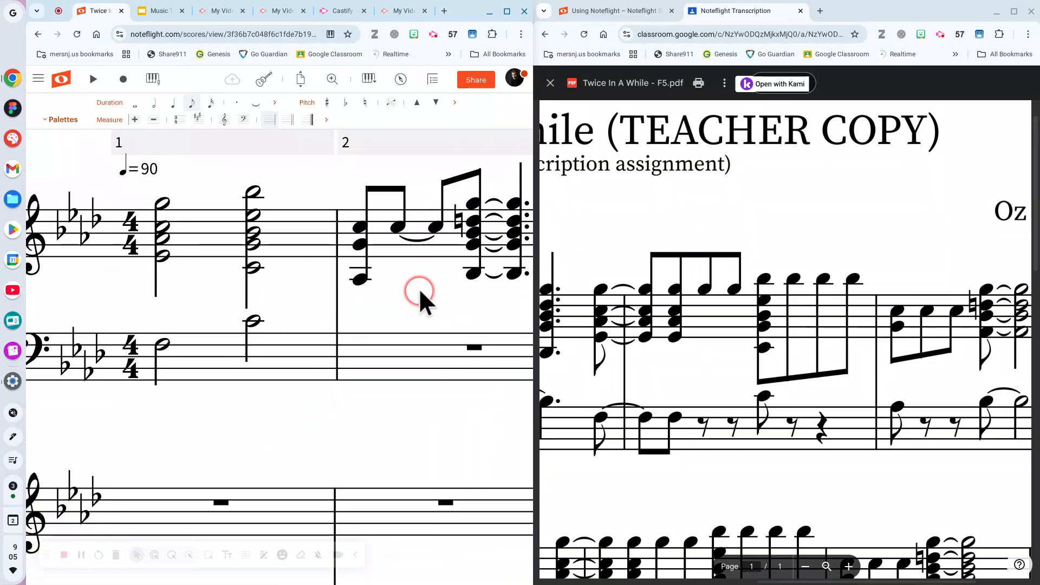
{"action": "scroll", "coordinate": [418, 289], "scroll_direction": "right", "scroll_amount": 5}
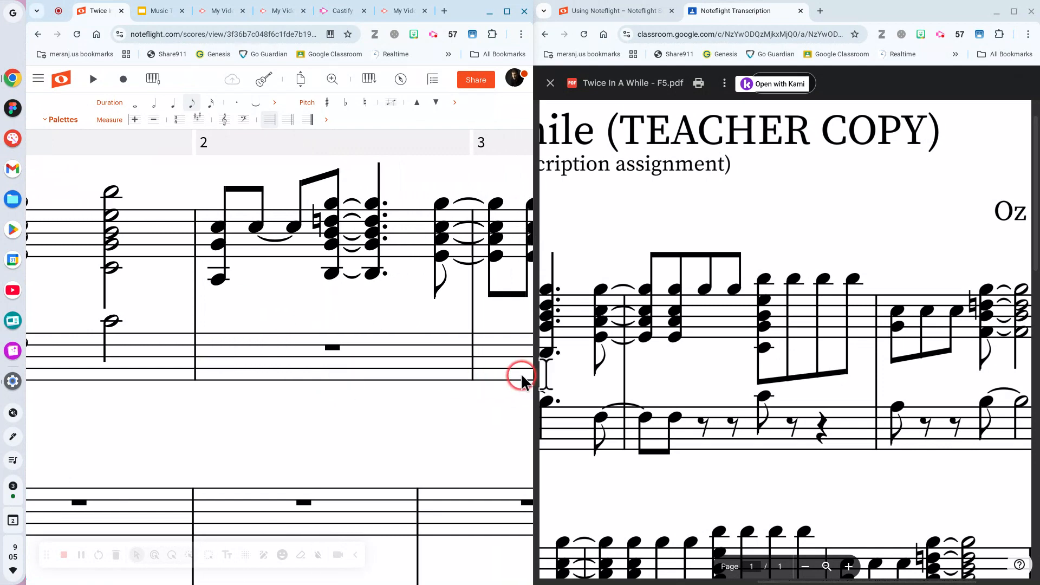
{"action": "scroll", "coordinate": [685, 372], "scroll_direction": "left", "scroll_amount": 4}
{"action": "scroll", "coordinate": [693, 373], "scroll_direction": "left", "scroll_amount": 4}
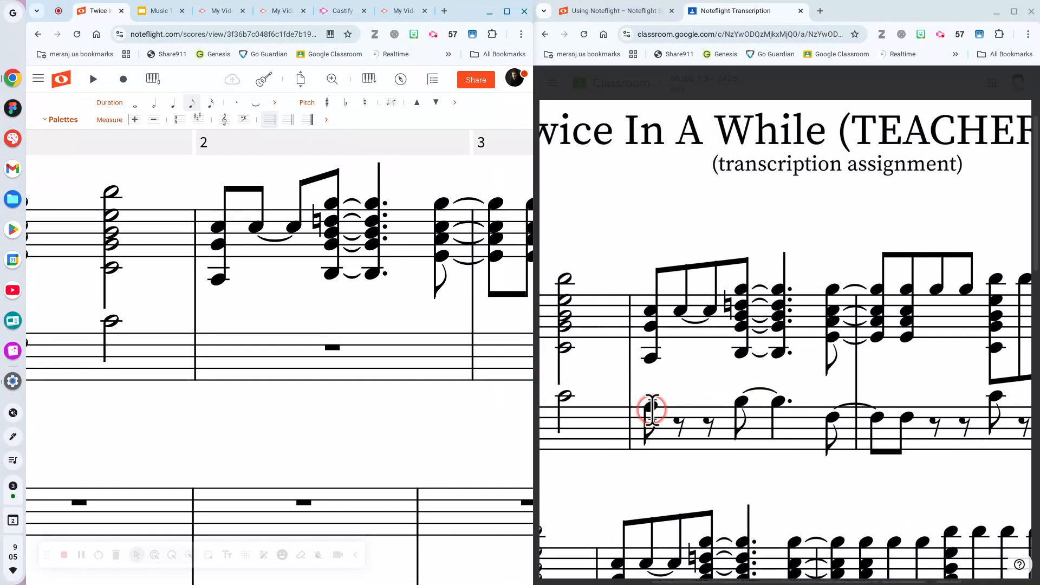
Start bass measure 2 with an eighth note and split its quarter rest into two eighth rests.
{"action": "left_click", "coordinate": [219, 333]}
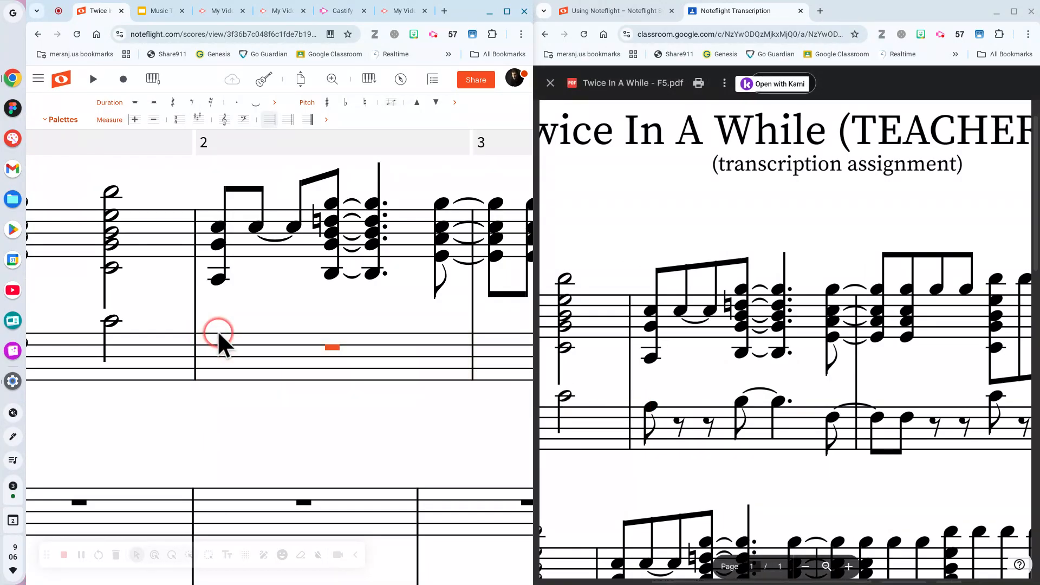
{"action": "left_click", "coordinate": [218, 333]}
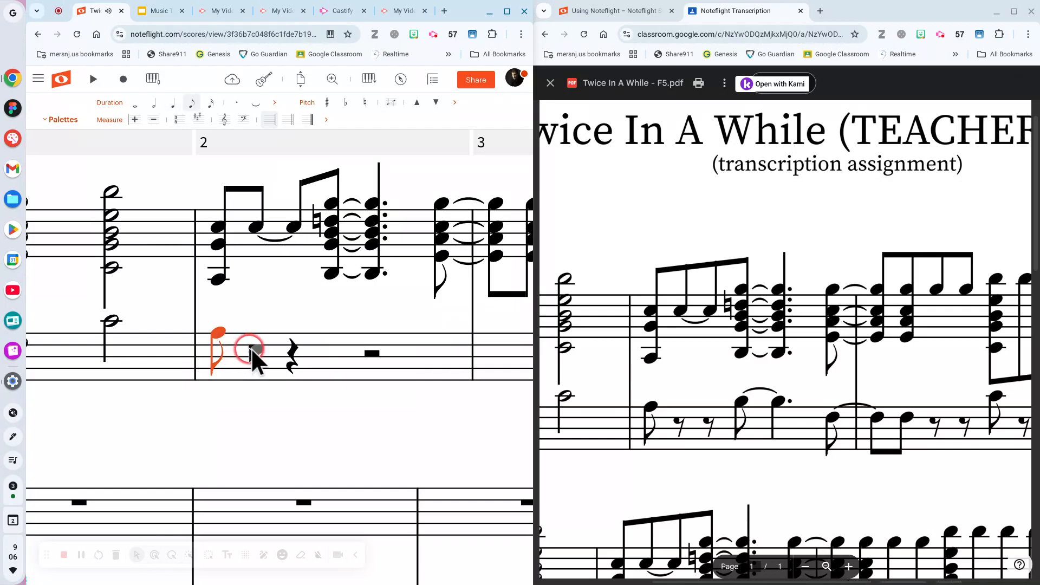
{"action": "left_click", "coordinate": [293, 355]}
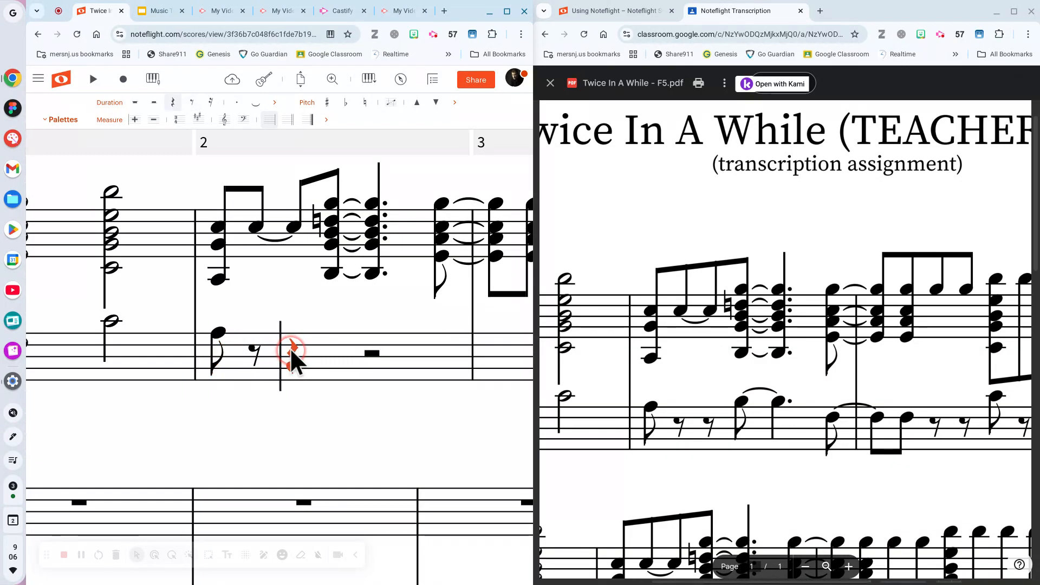
{"action": "left_click", "coordinate": [172, 103]}
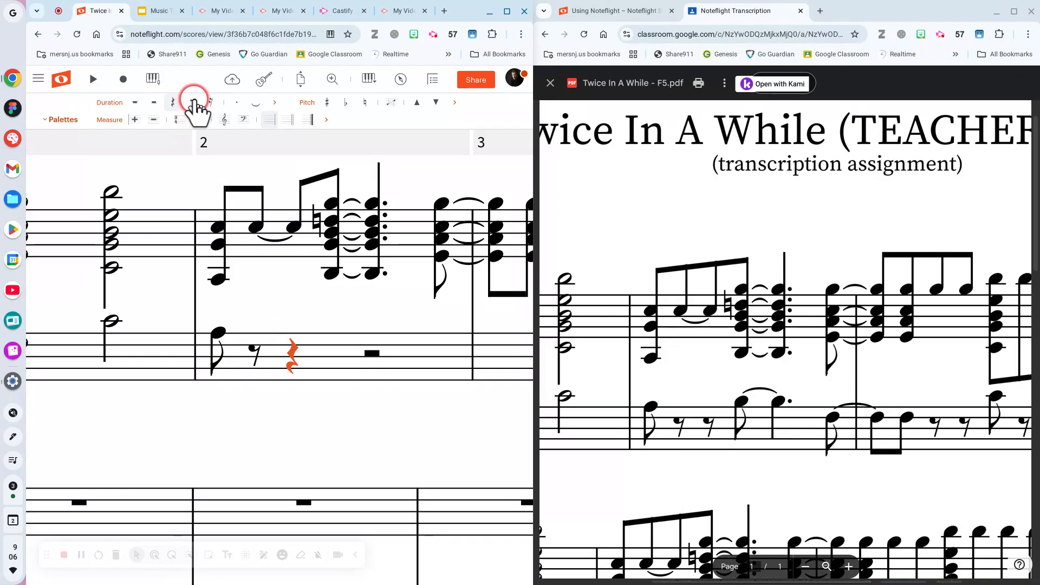
{"action": "left_click", "coordinate": [193, 103]}
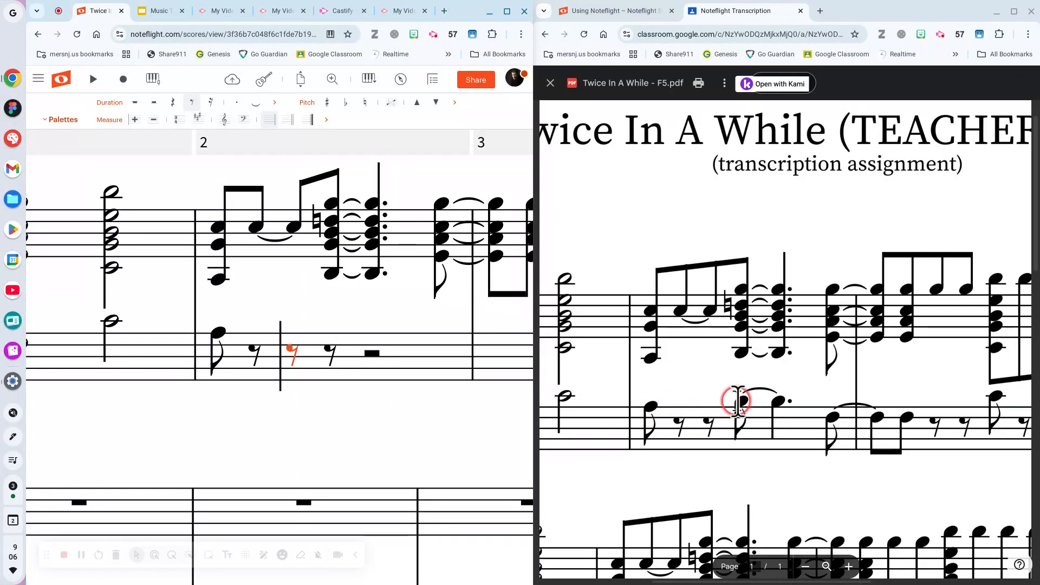
Replace the last eighth rest in bass measure 2 with an eighth note and tie it forward.
{"action": "left_click", "coordinate": [336, 327]}
{"action": "left_click", "coordinate": [325, 348]}
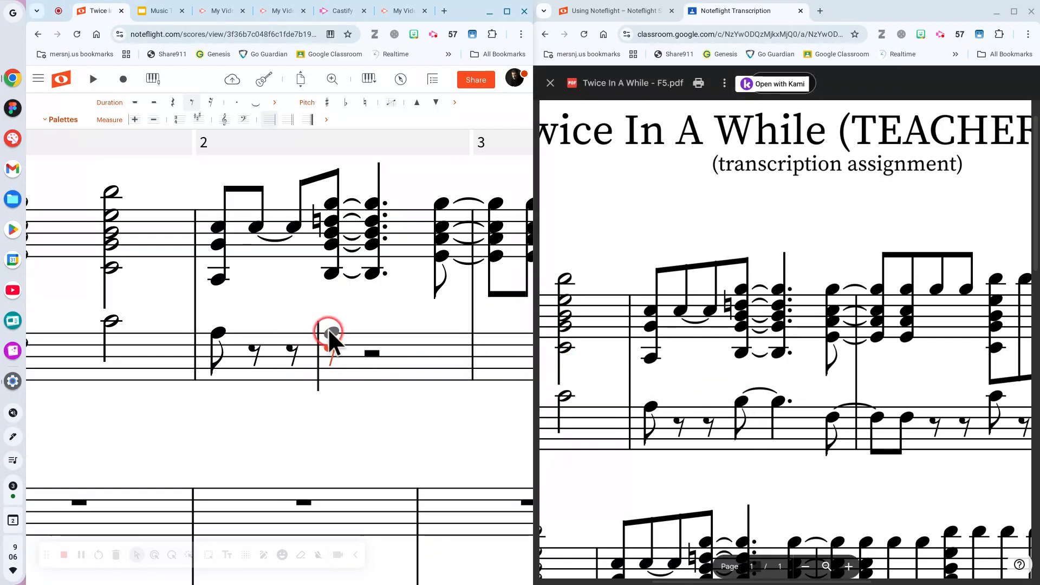
{"action": "left_click", "coordinate": [330, 326]}
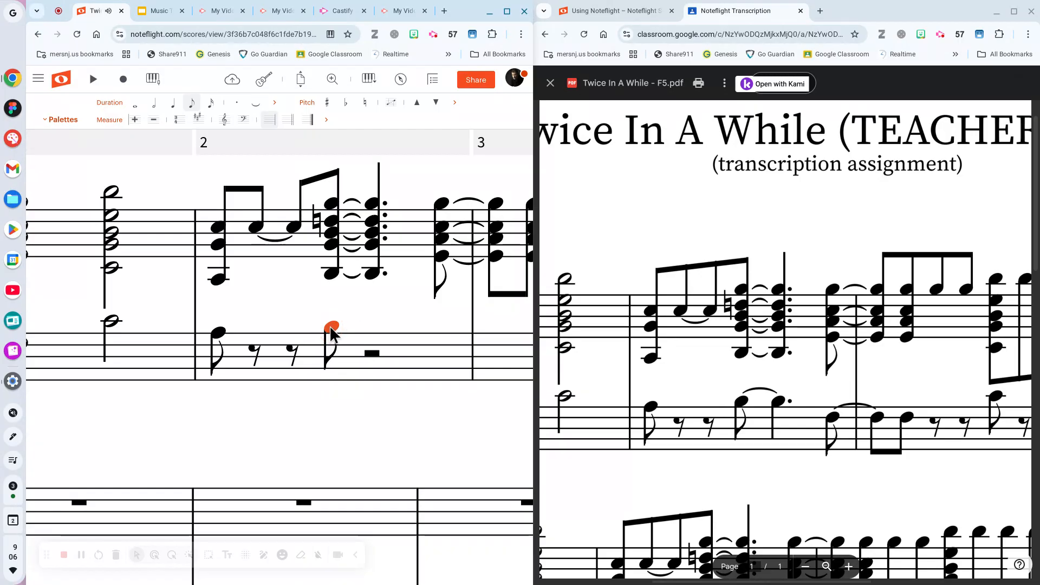
{"action": "key", "text": "t"}
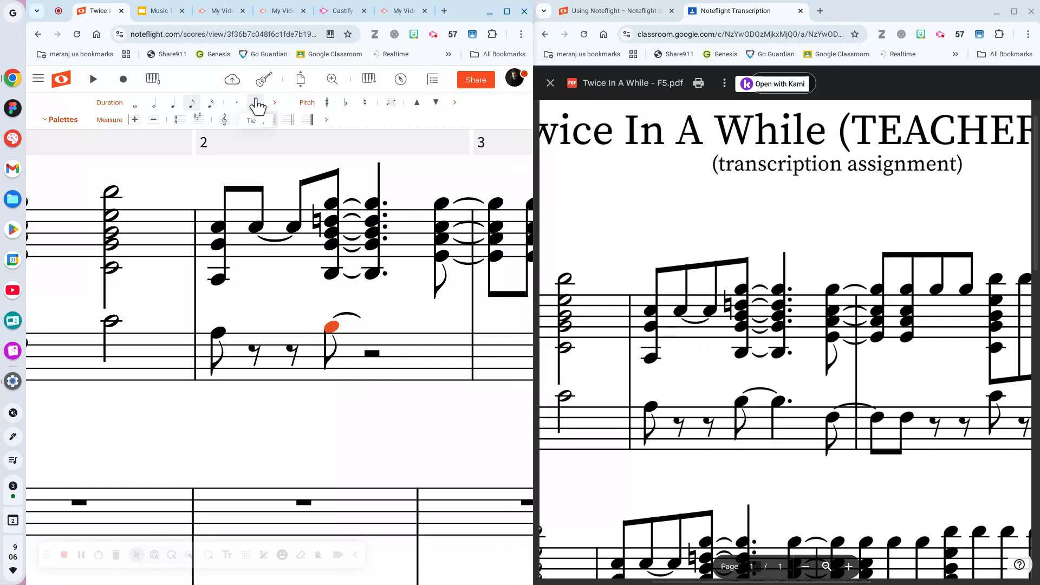
{"action": "mouse_move", "coordinate": [120, 90]}
{"action": "left_mouse_down"}
{"action": "mouse_move", "coordinate": [204, 112]}
{"action": "mouse_move", "coordinate": [246, 177]}
{"action": "left_mouse_up"}
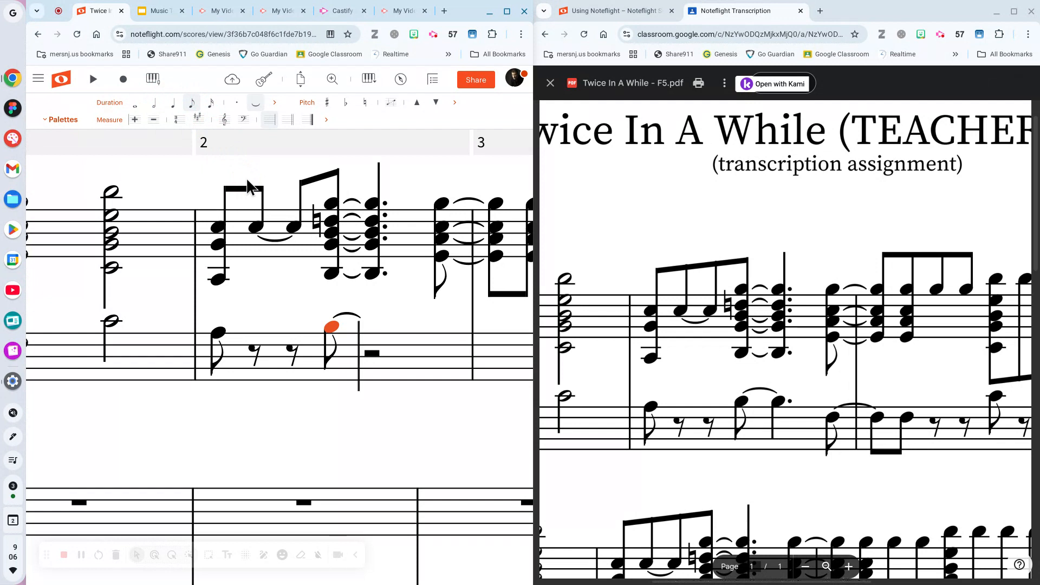
Try different durations on the bass note, keeping it an eighth, and tie it forward.
{"action": "key", "text": "3"}
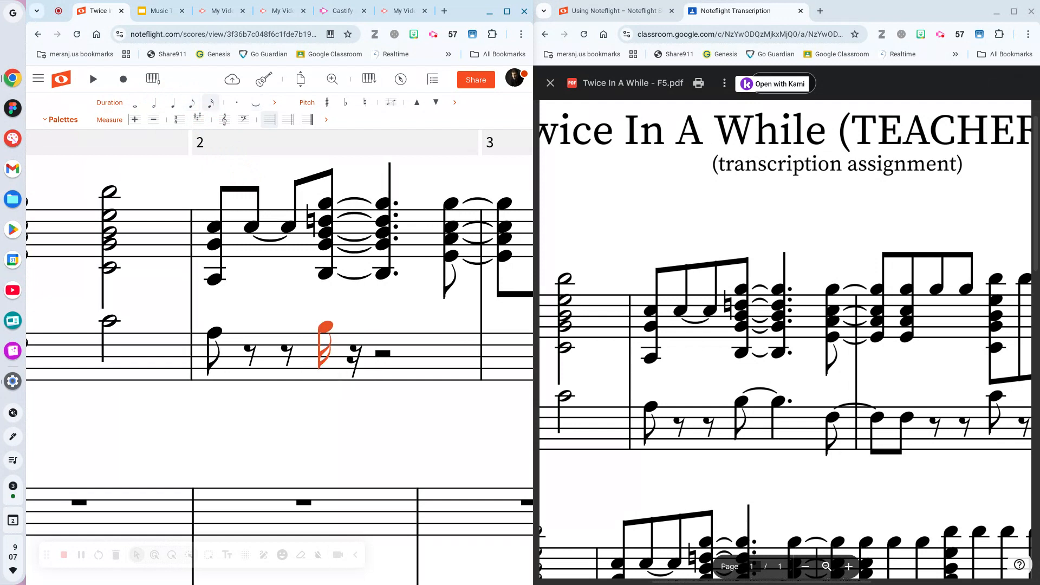
{"action": "key", "text": "2"}
{"action": "key", "text": "Escape"}
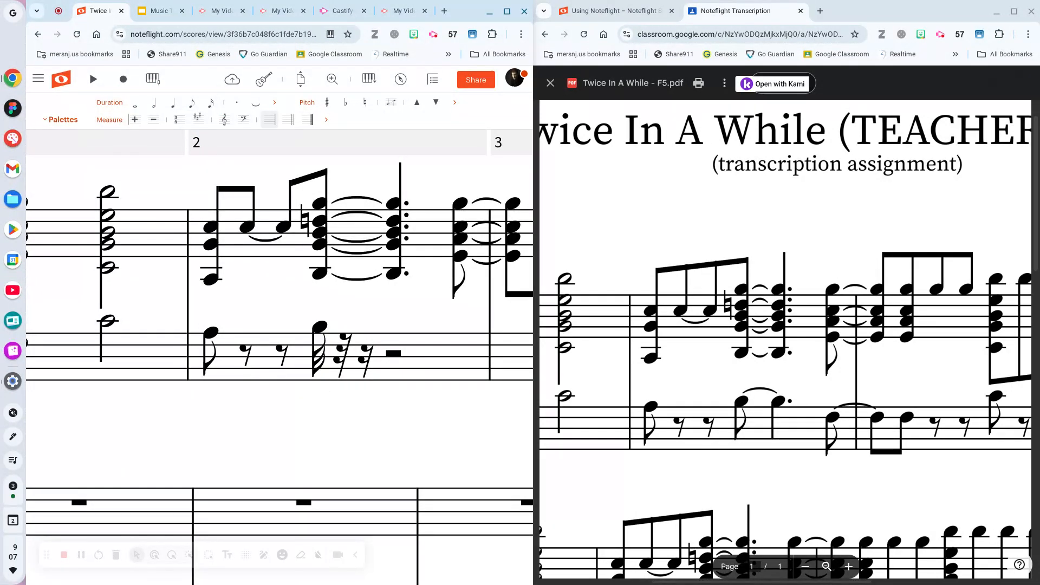
{"action": "key", "text": "ctrl+z"}
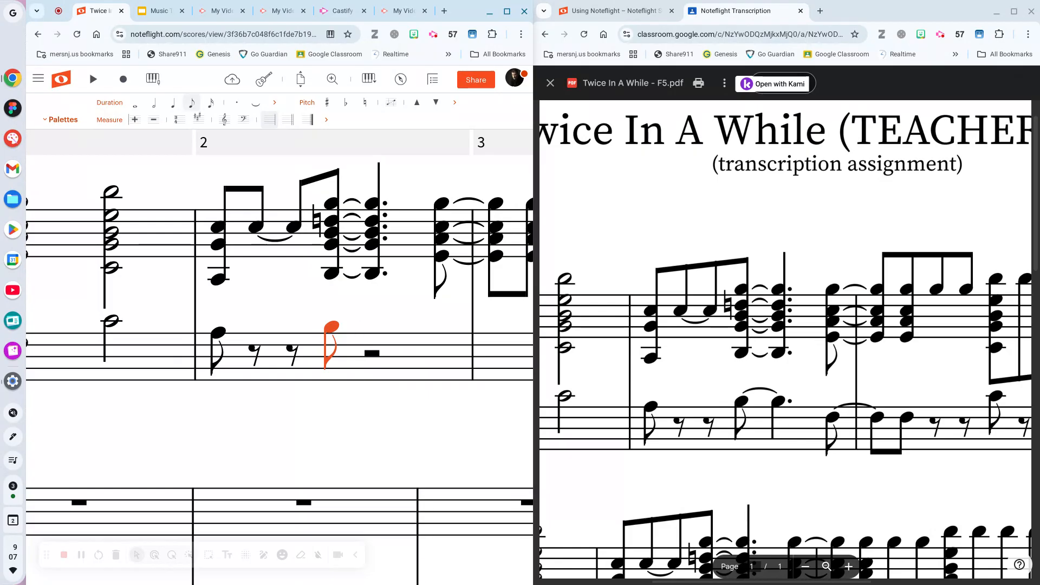
{"action": "key", "text": "5"}
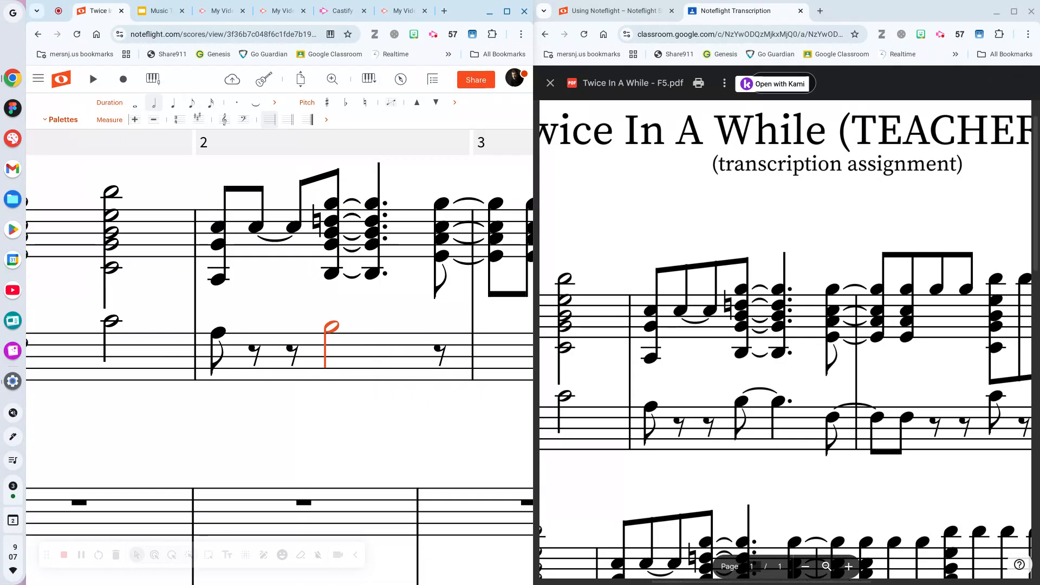
{"action": "key", "text": "4"}
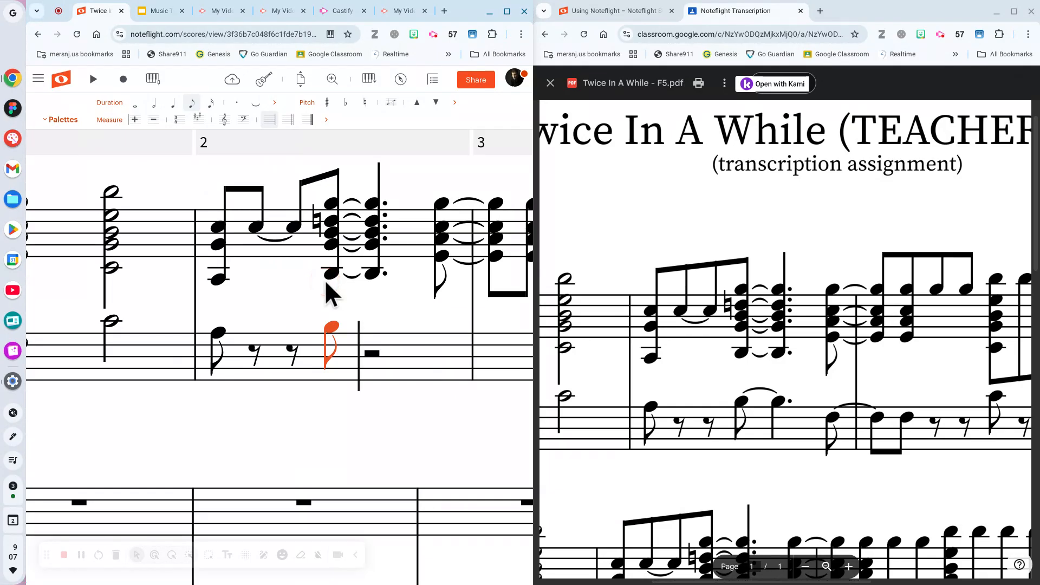
{"action": "key", "text": "="}
{"action": "left_click", "coordinate": [916, 453]}
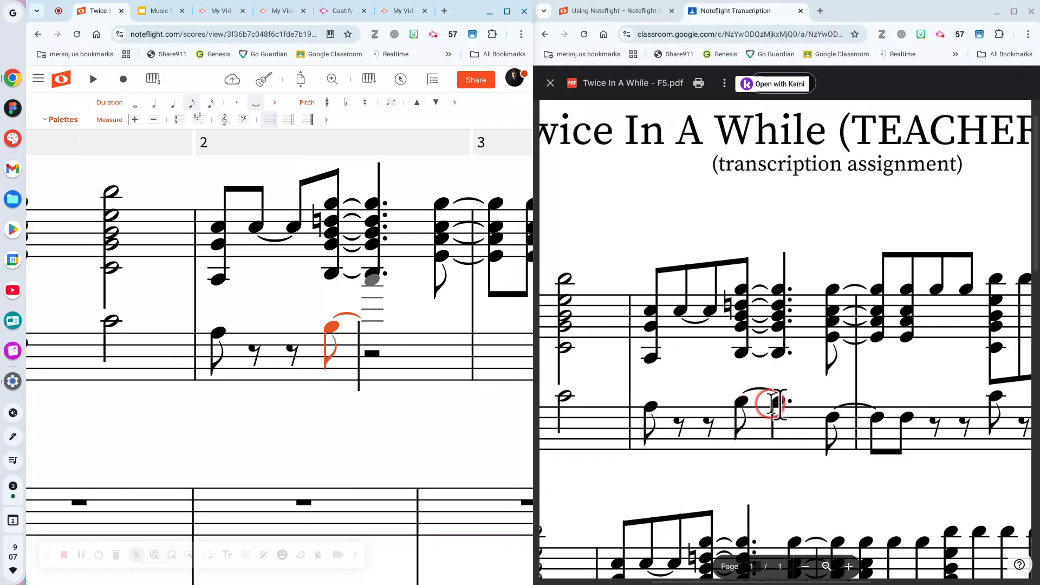
Add the tied-to bass note after it as an undotted quarter note.
{"action": "left_click", "coordinate": [371, 327]}
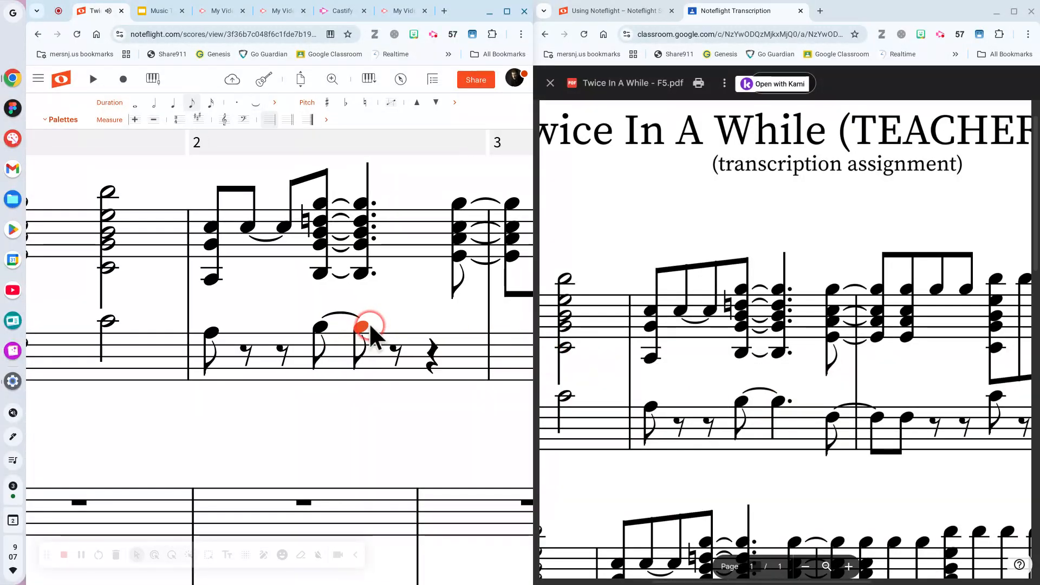
{"action": "key", "text": "5"}
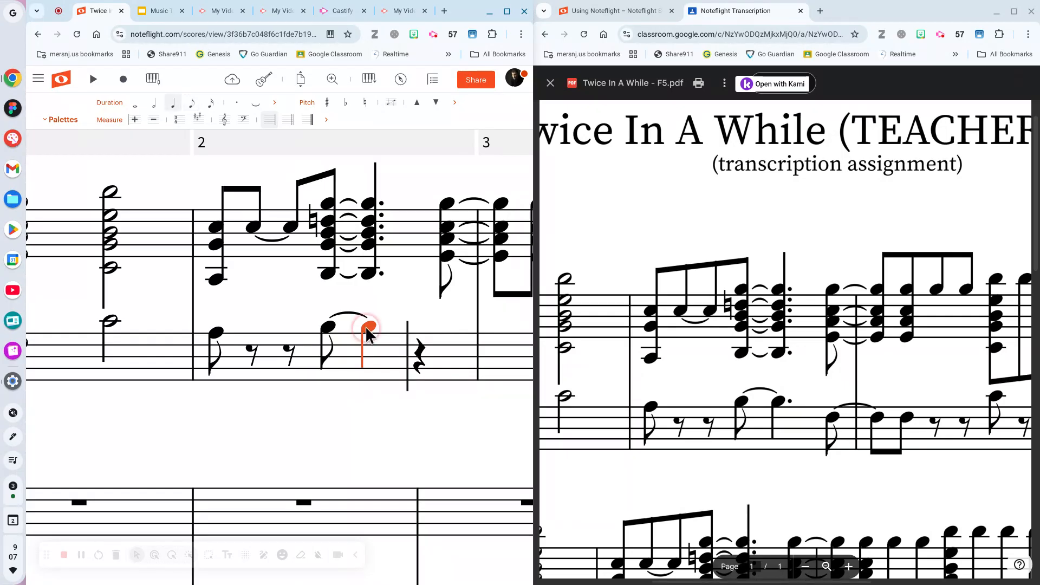
{"action": "key", "text": "period"}
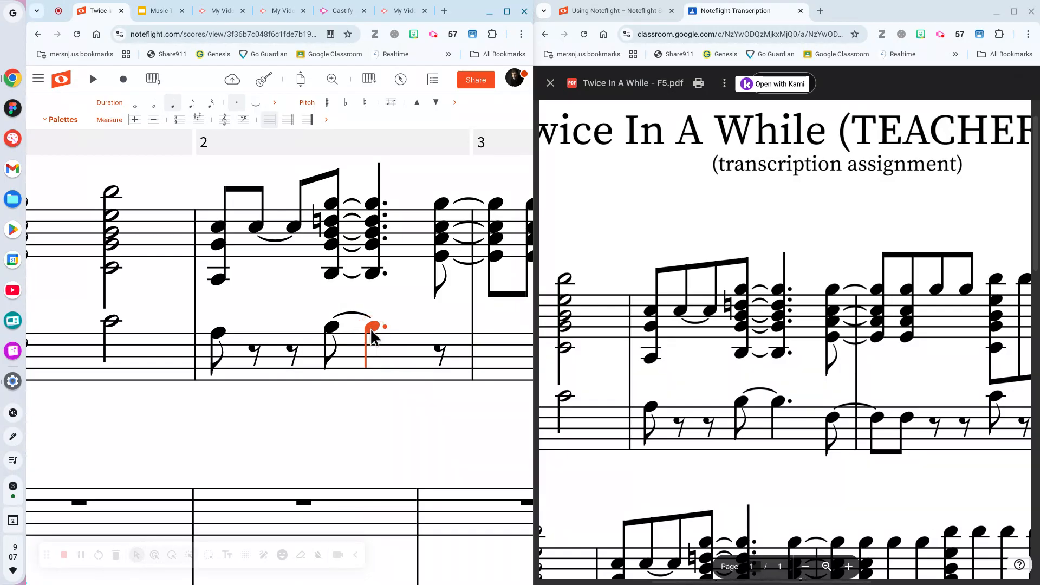
{"action": "left_click", "coordinate": [235, 103]}
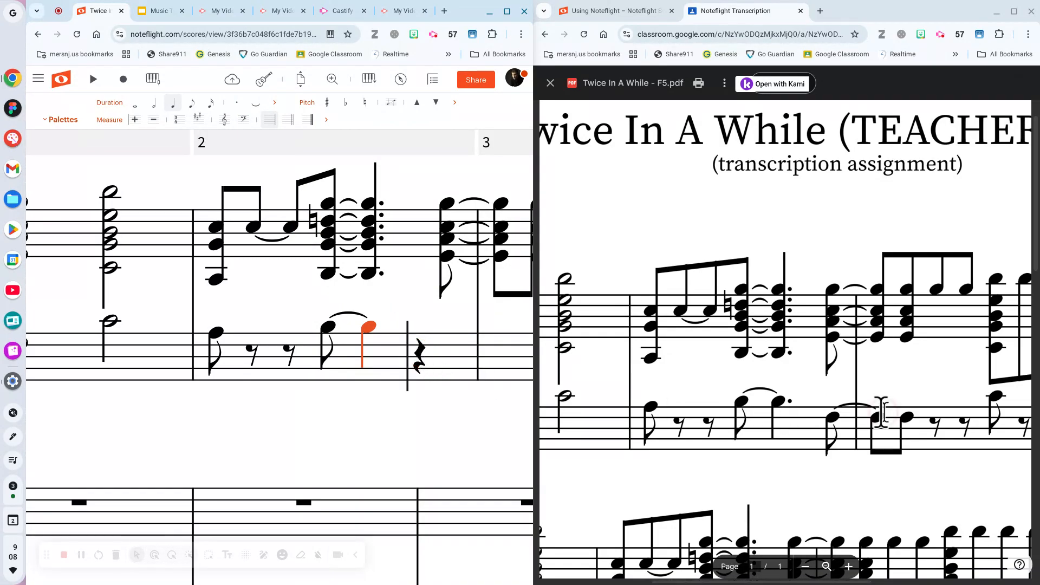
Enter a new eighth note and an eighth rest after the tied quarter in bass measure 2.
{"action": "left_click", "coordinate": [837, 429]}
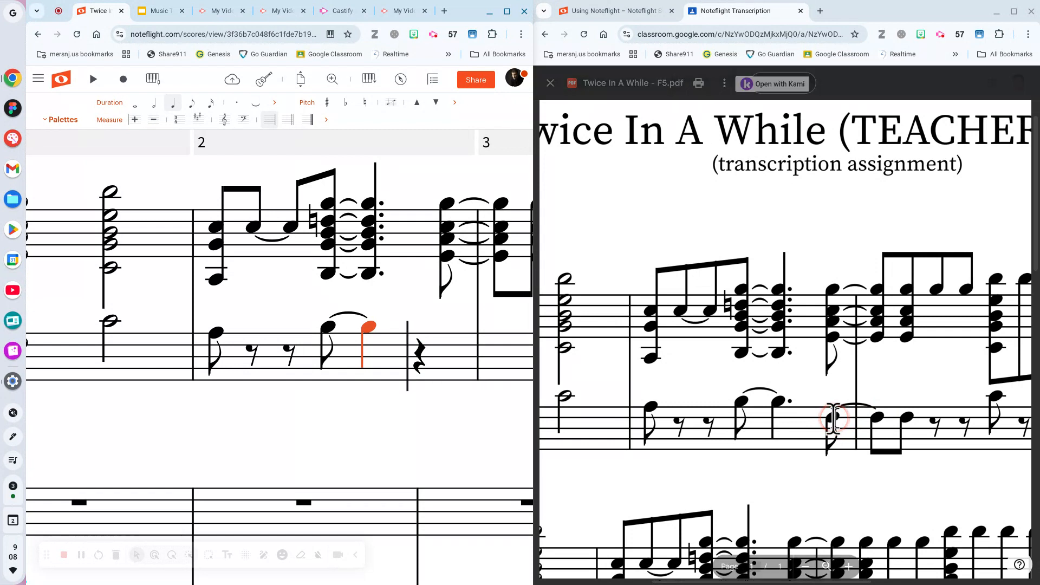
{"action": "left_click", "coordinate": [665, 373]}
{"action": "left_click", "coordinate": [466, 353]}
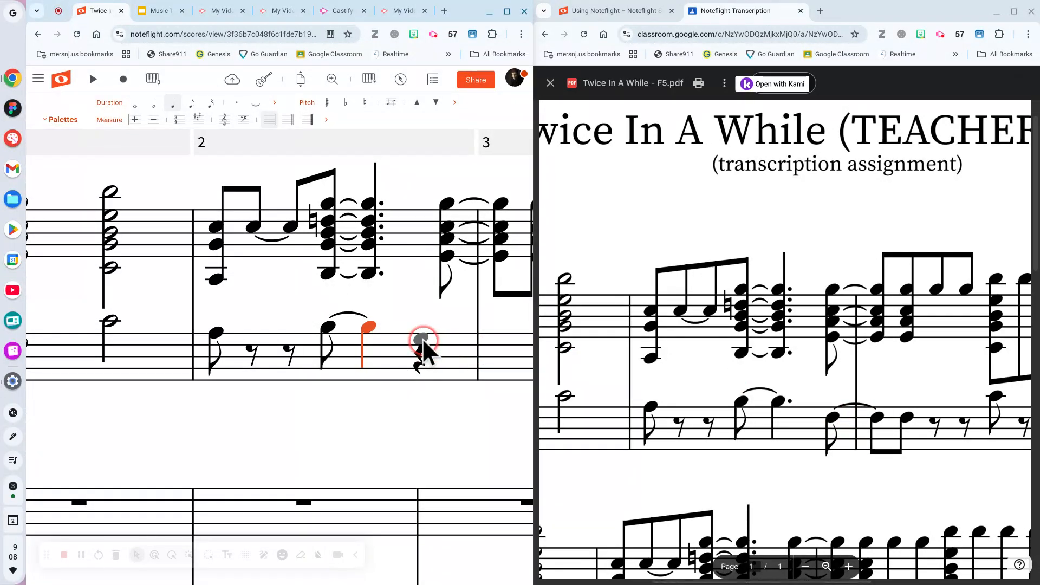
{"action": "left_click", "coordinate": [422, 342]}
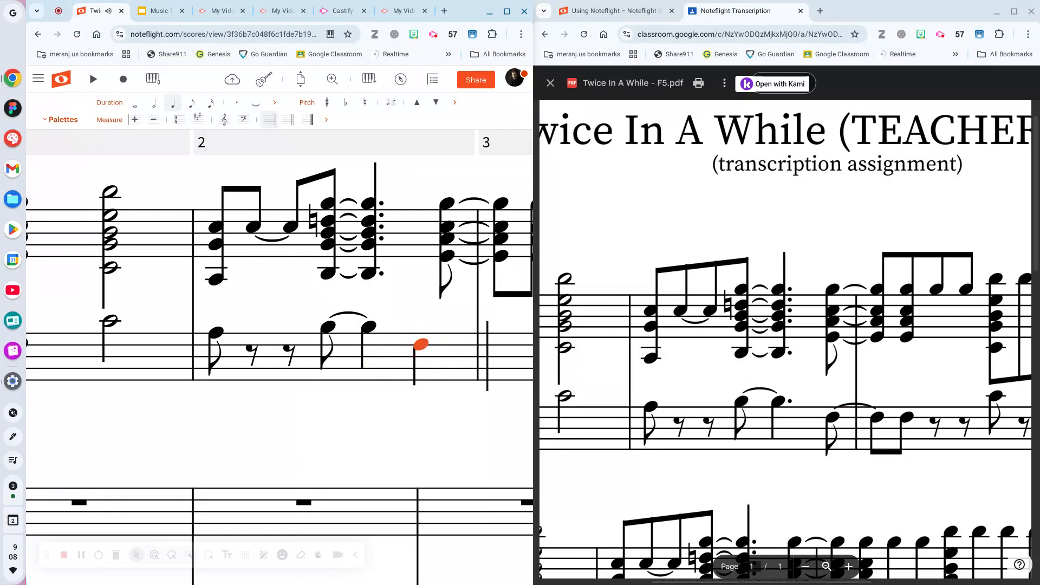
{"action": "key", "text": "4"}
{"action": "left_click", "coordinate": [467, 350]}
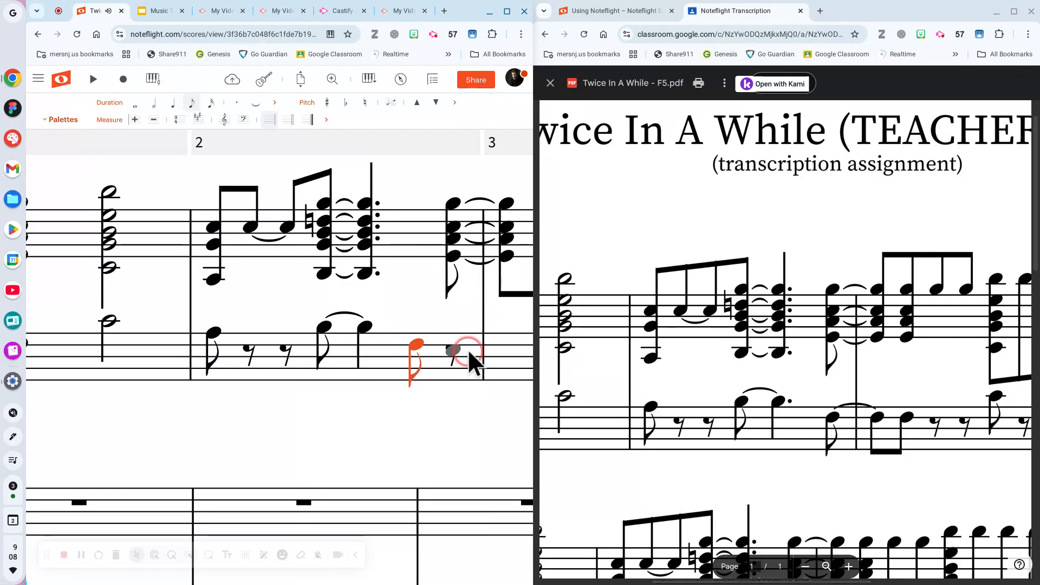
Add a dot to the tied quarter note in bass measure 2.
{"action": "left_click", "coordinate": [364, 326]}
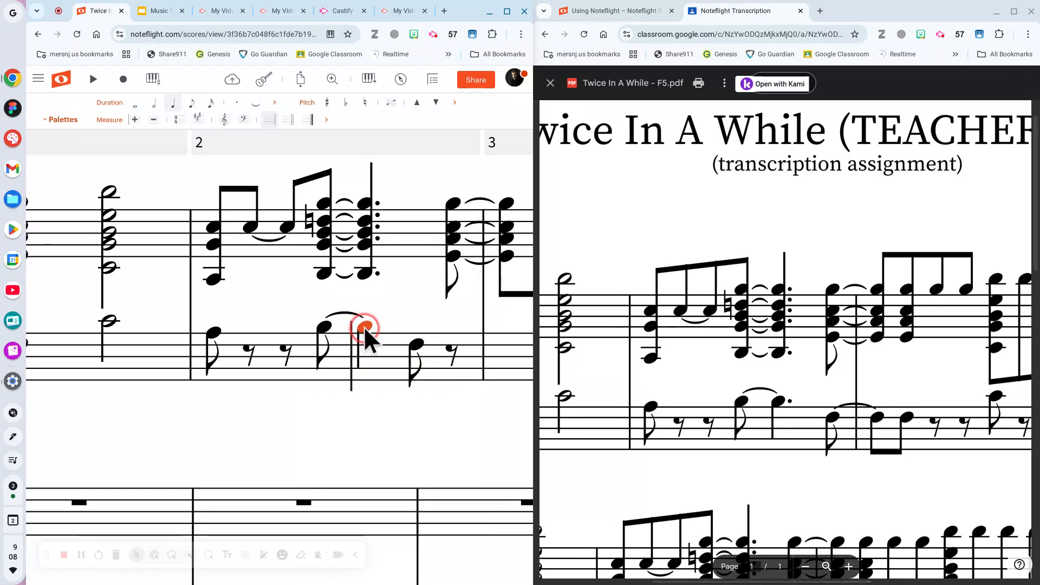
{"action": "left_click", "coordinate": [235, 102]}
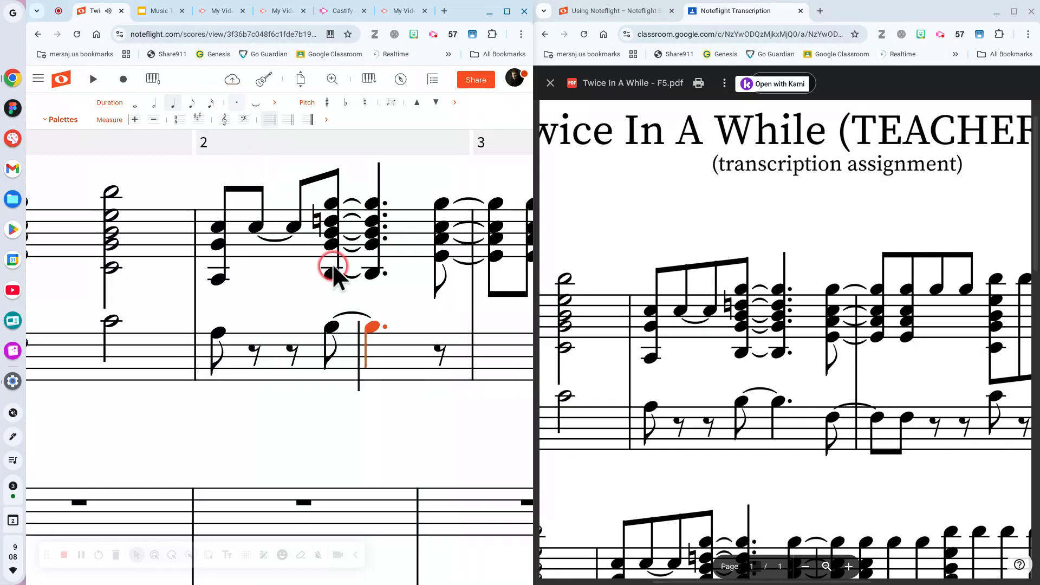
{"action": "left_click", "coordinate": [419, 352]}
Add an eighth raised one step, tie it to an eighth opening measure 3, and save.
{"action": "left_click", "coordinate": [436, 346]}
{"action": "key", "text": "Up"}
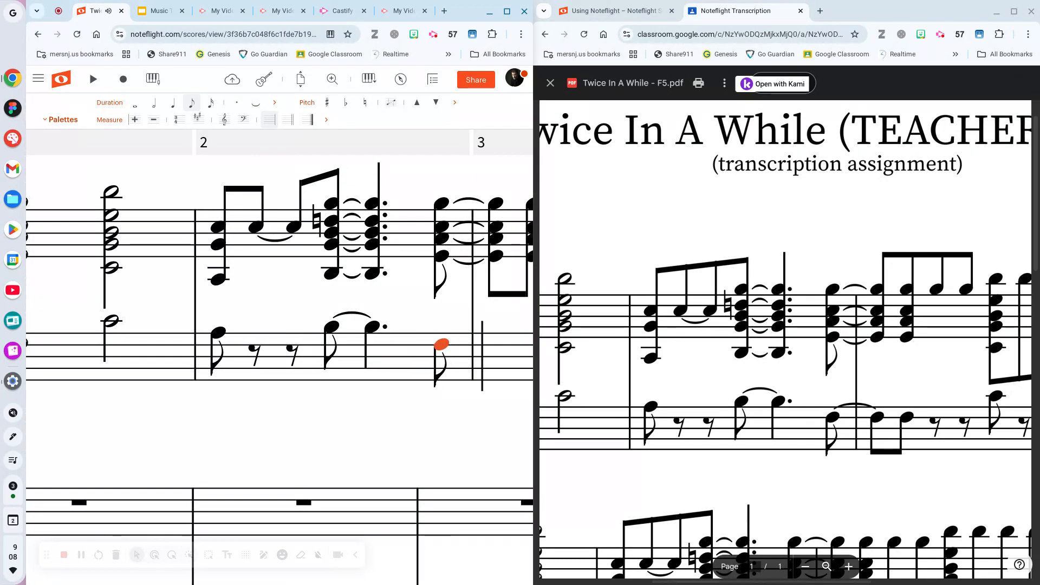
{"action": "key", "text": "="}
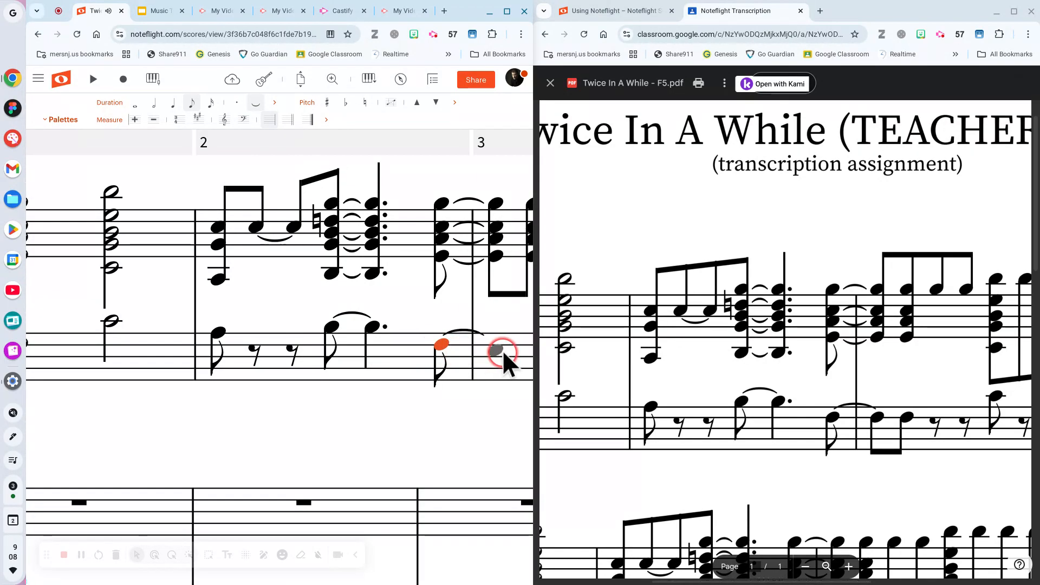
{"action": "left_click", "coordinate": [490, 343]}
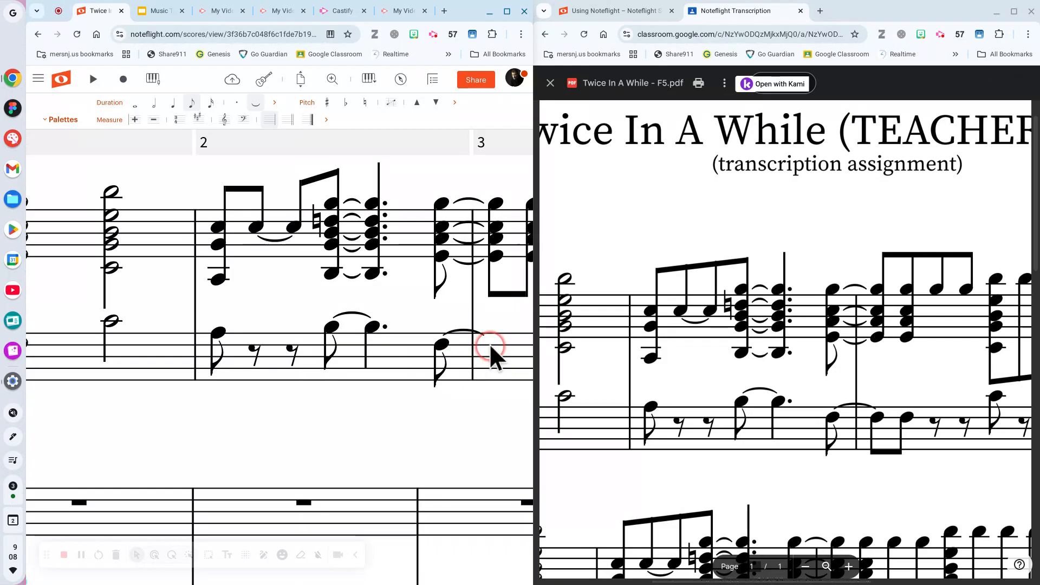
{"action": "left_click", "coordinate": [232, 80]}
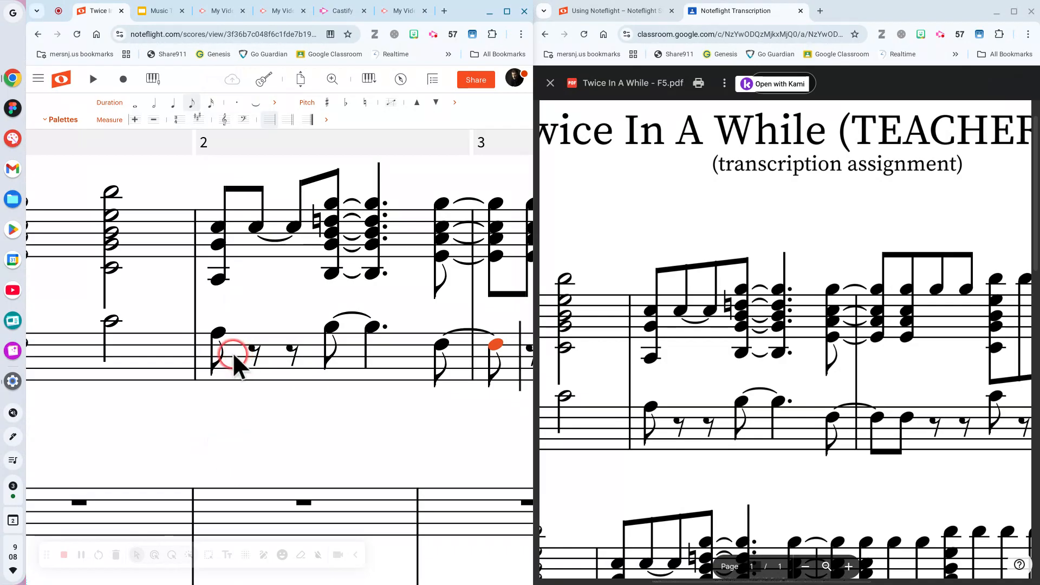
Scroll right to check measure 4, then back to the clefs, key signature and measure 1.
{"action": "scroll", "coordinate": [263, 321], "scroll_direction": "right", "scroll_amount": 1}
{"action": "scroll", "coordinate": [262, 321], "scroll_direction": "right", "scroll_amount": 5}
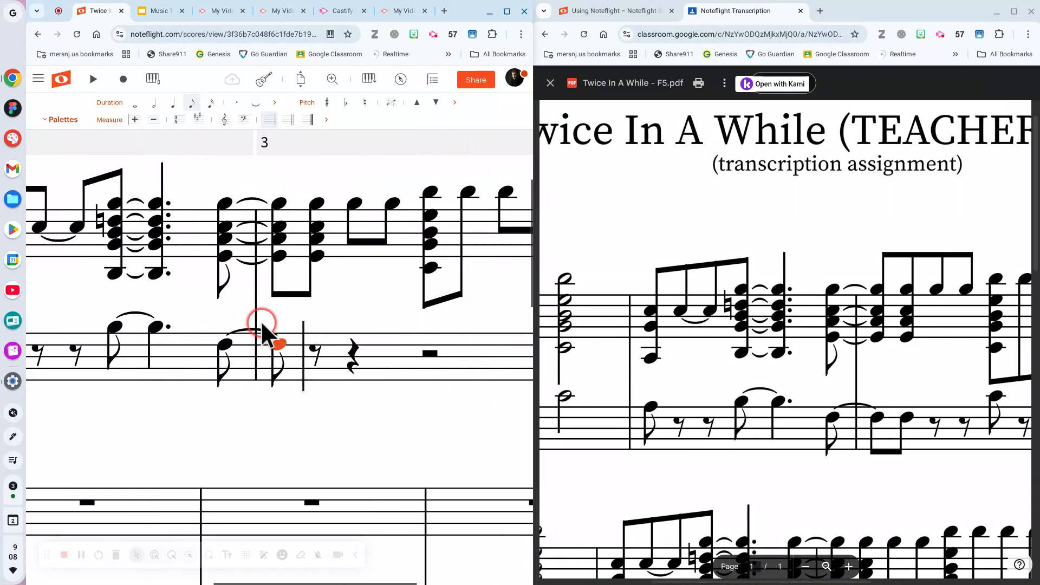
{"action": "scroll", "coordinate": [259, 320], "scroll_direction": "right", "scroll_amount": 1}
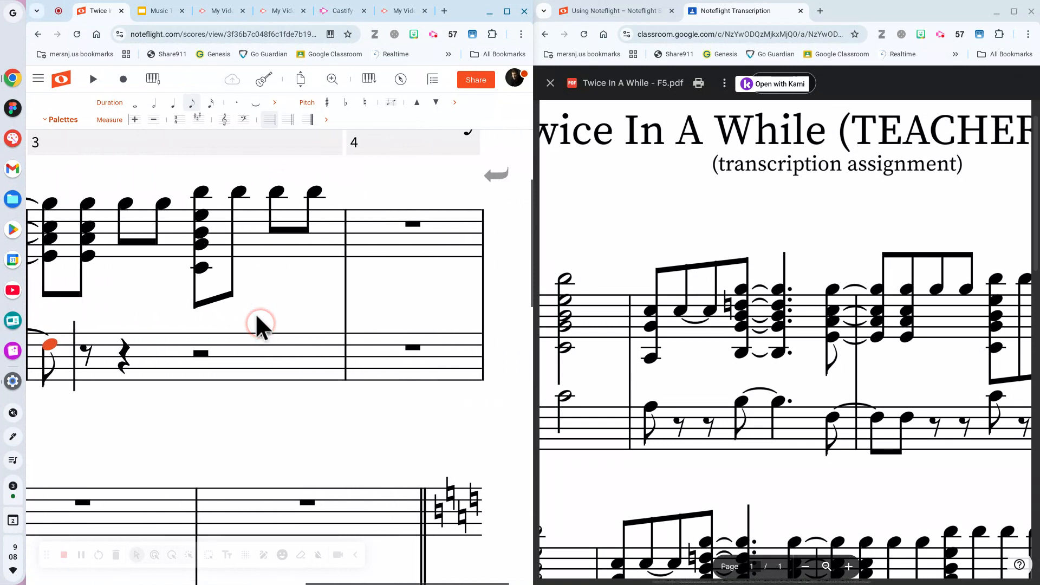
{"action": "scroll", "coordinate": [255, 317], "scroll_direction": "right", "scroll_amount": 1}
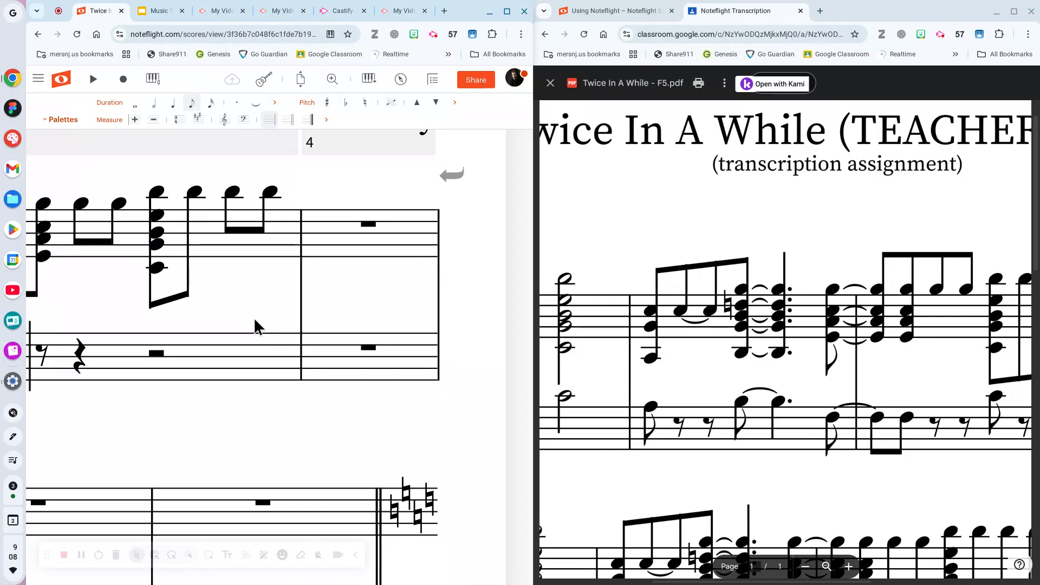
{"action": "scroll", "coordinate": [254, 317], "scroll_direction": "up", "scroll_amount": 2}
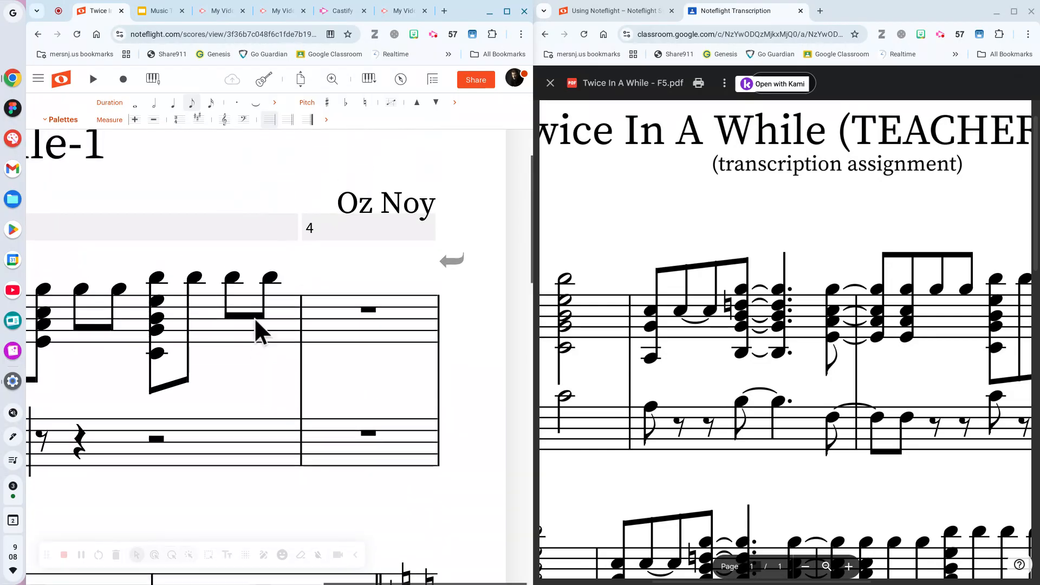
{"action": "scroll", "coordinate": [255, 317], "scroll_direction": "left", "scroll_amount": 6}
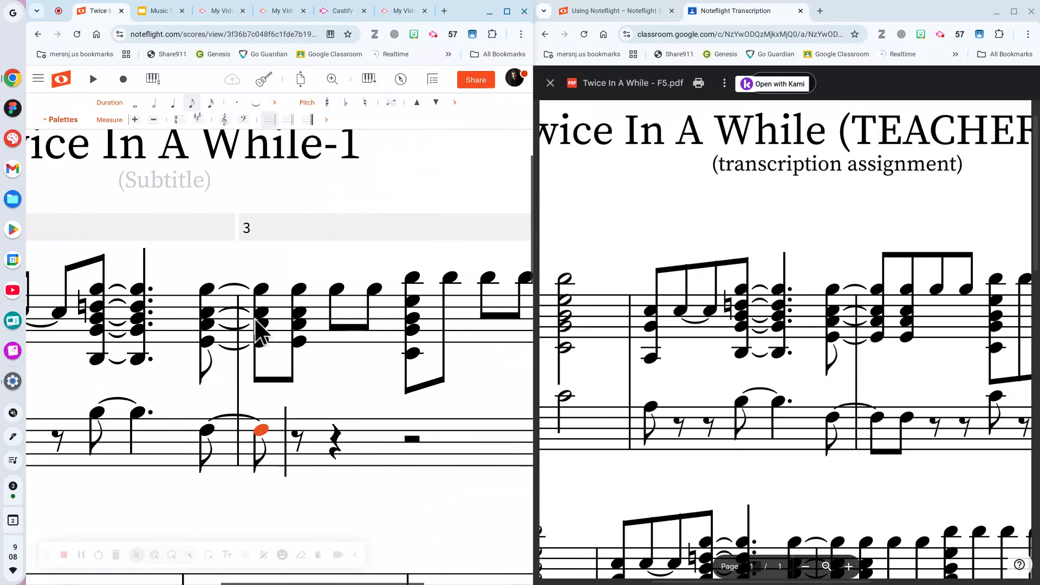
{"action": "scroll", "coordinate": [255, 318], "scroll_direction": "left", "scroll_amount": 2}
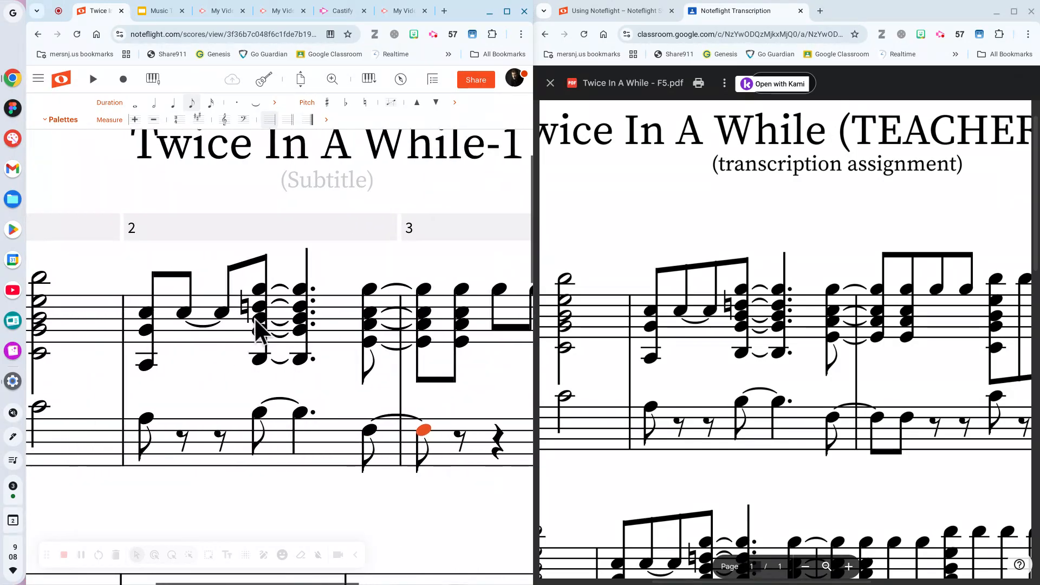
{"action": "scroll", "coordinate": [255, 318], "scroll_direction": "left", "scroll_amount": 3}
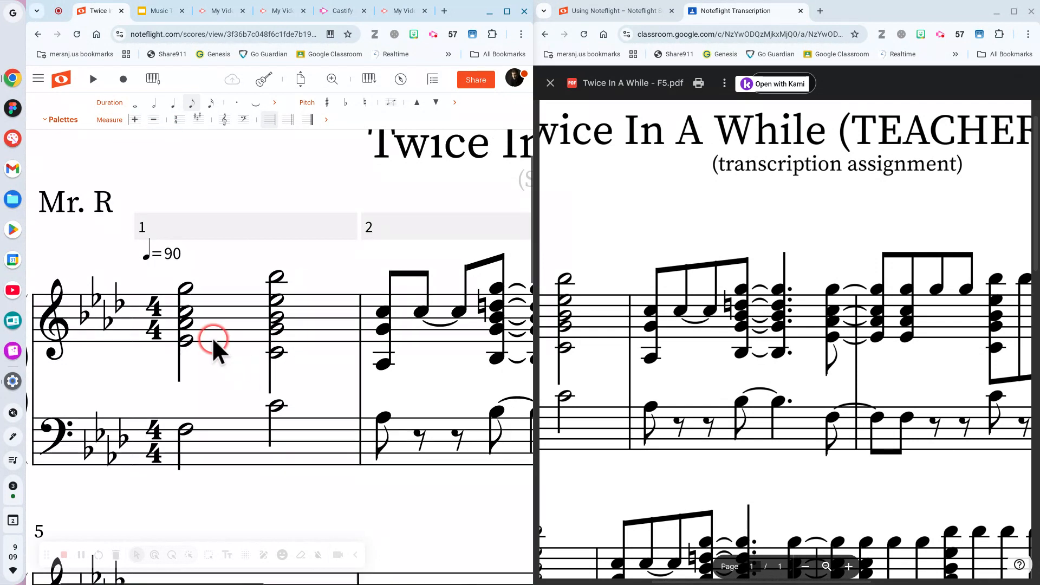
{"action": "scroll", "coordinate": [212, 337], "scroll_direction": "down", "scroll_amount": 1}
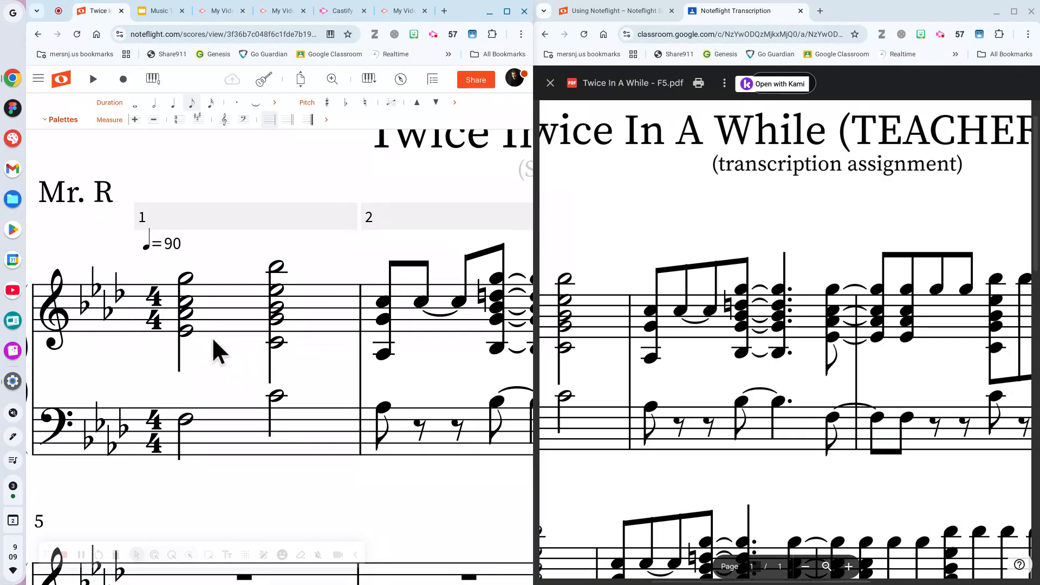